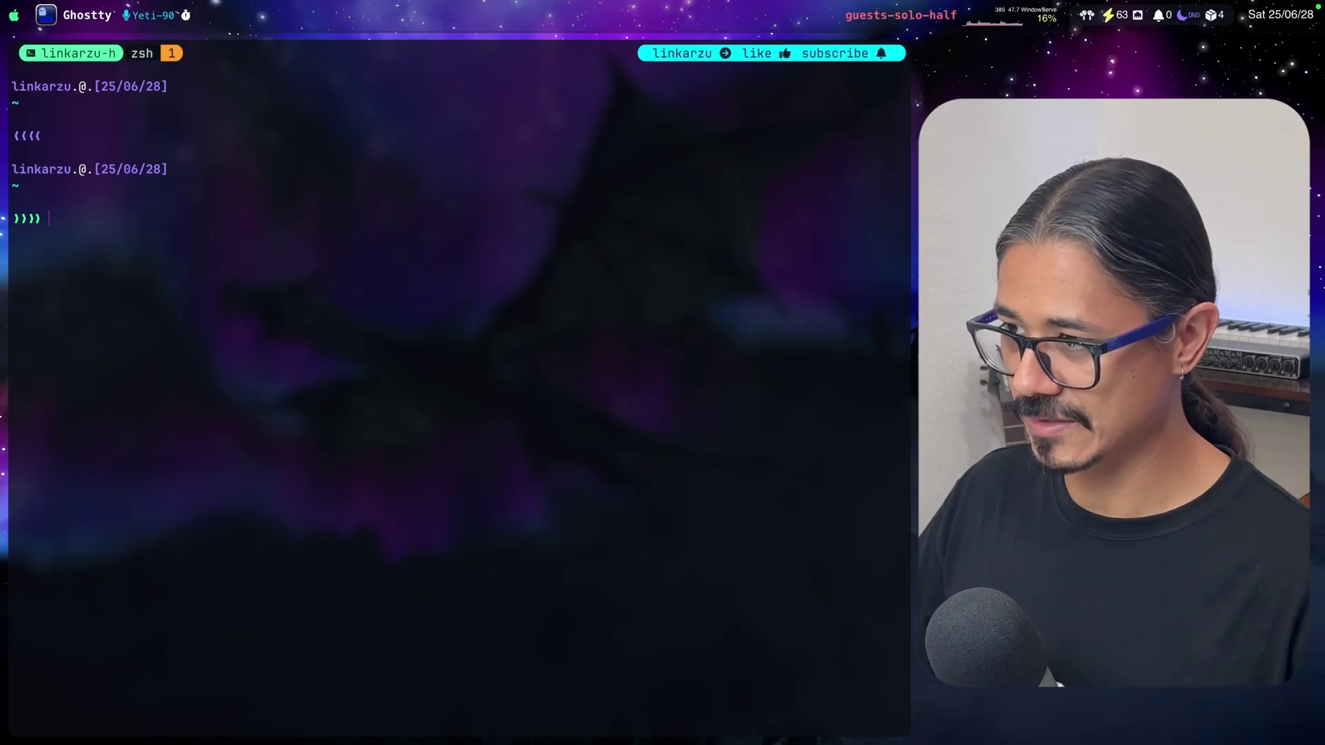
Switch to YouTube Studio and read through the Super Thanks comments on the Community page.
{"action": "key", "text": "super+Tab"}
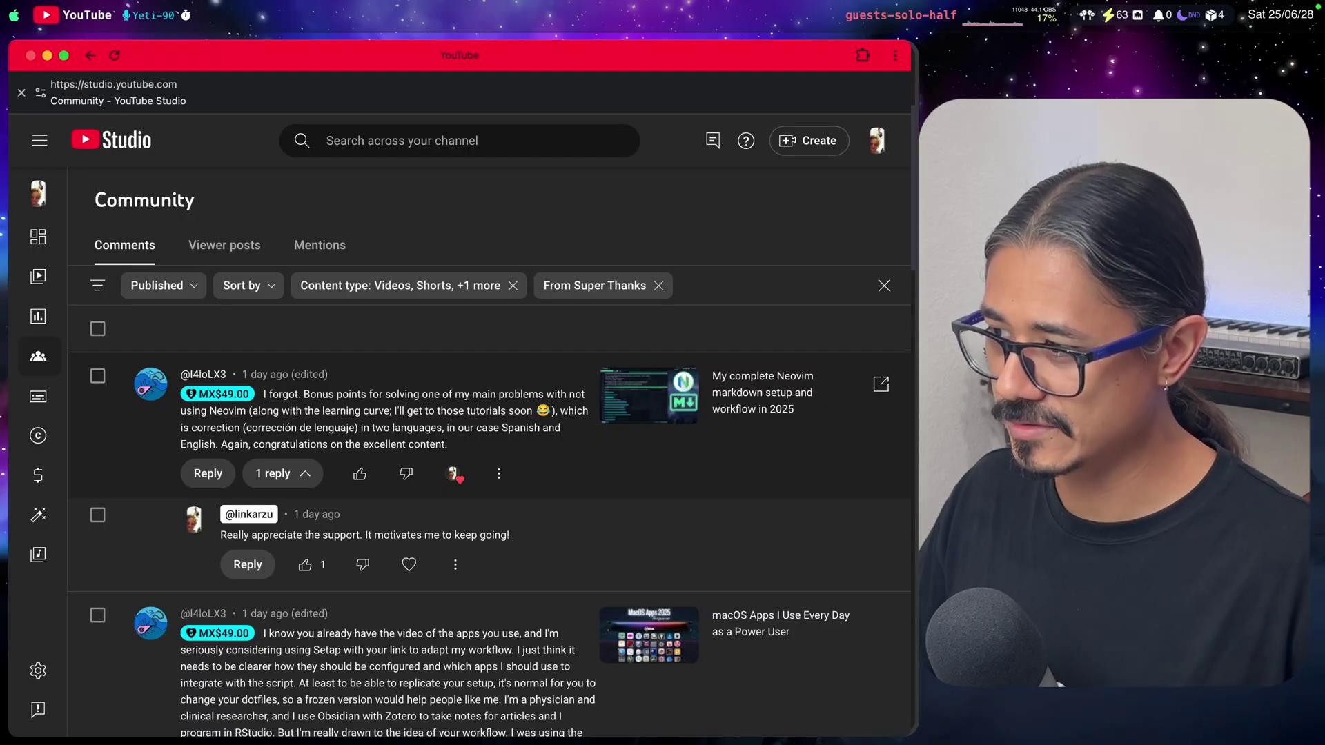
{"action": "key", "text": "ctrl+alt+shift+super+6"}
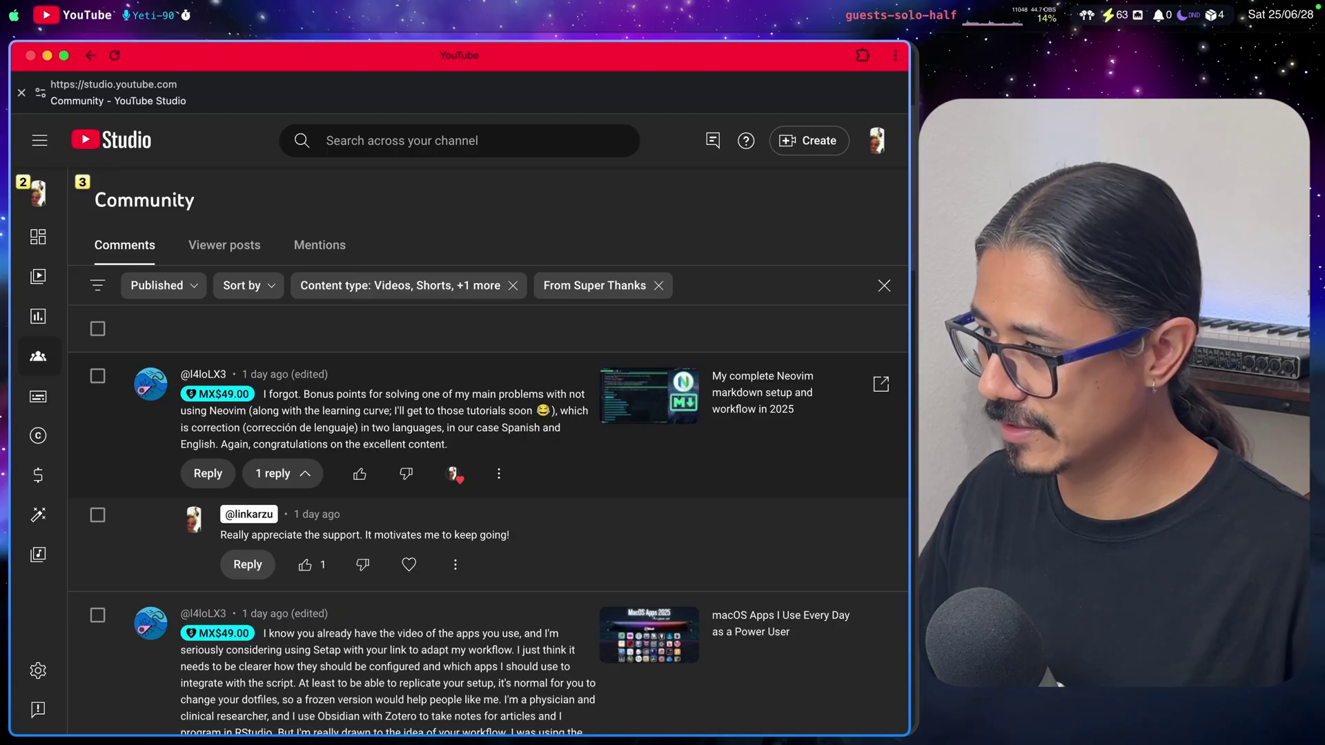
{"action": "key", "text": "j"}
{"action": "key", "text": "j"}
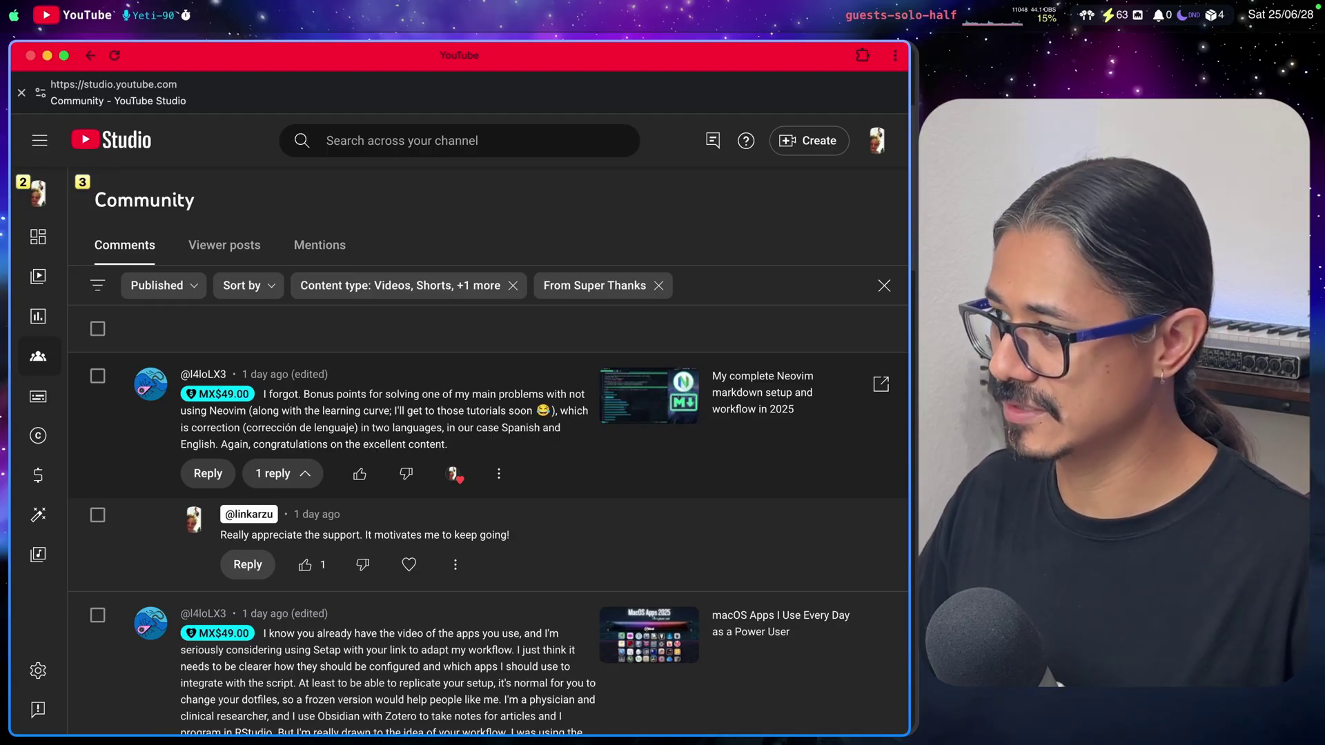
{"action": "key", "text": "j"}
{"action": "key", "text": "k"}
{"action": "key", "text": "k"}
{"action": "key", "text": "k"}
{"action": "key", "text": "k"}
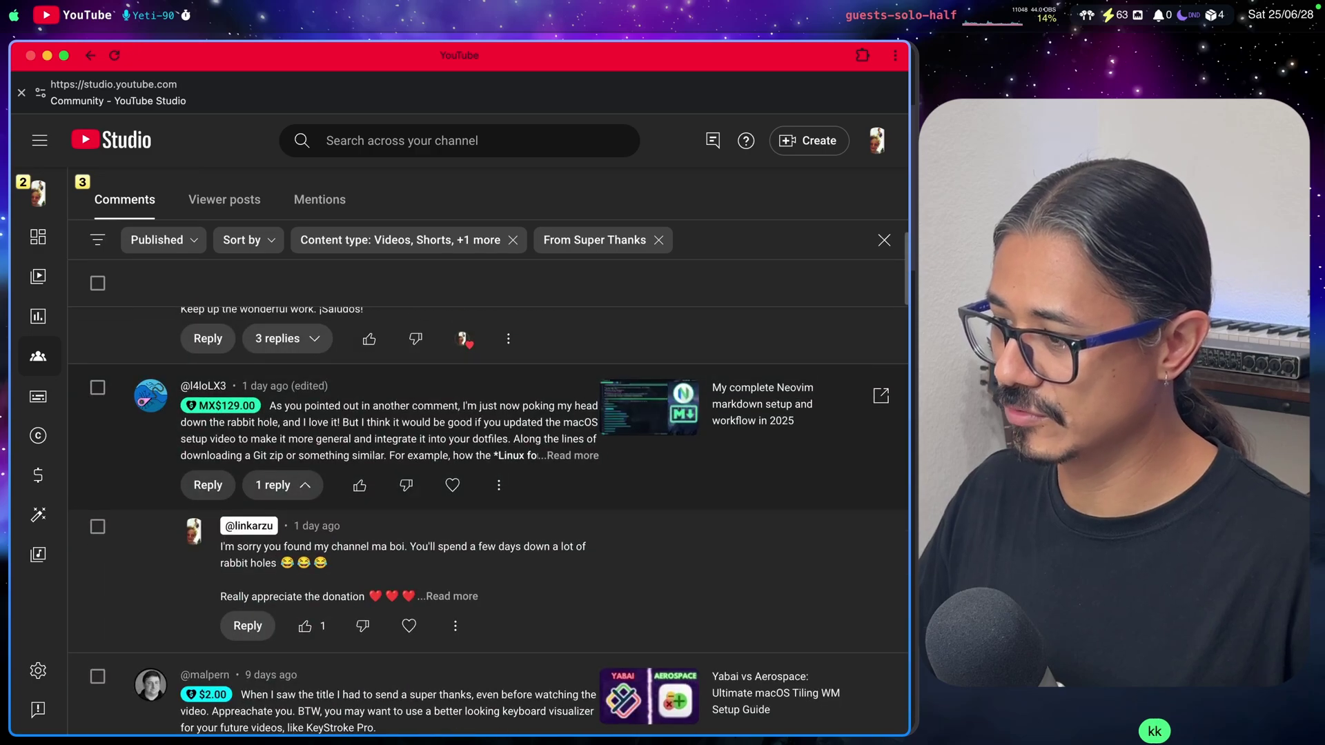
{"action": "key", "text": "j"}
{"action": "key", "text": "j"}
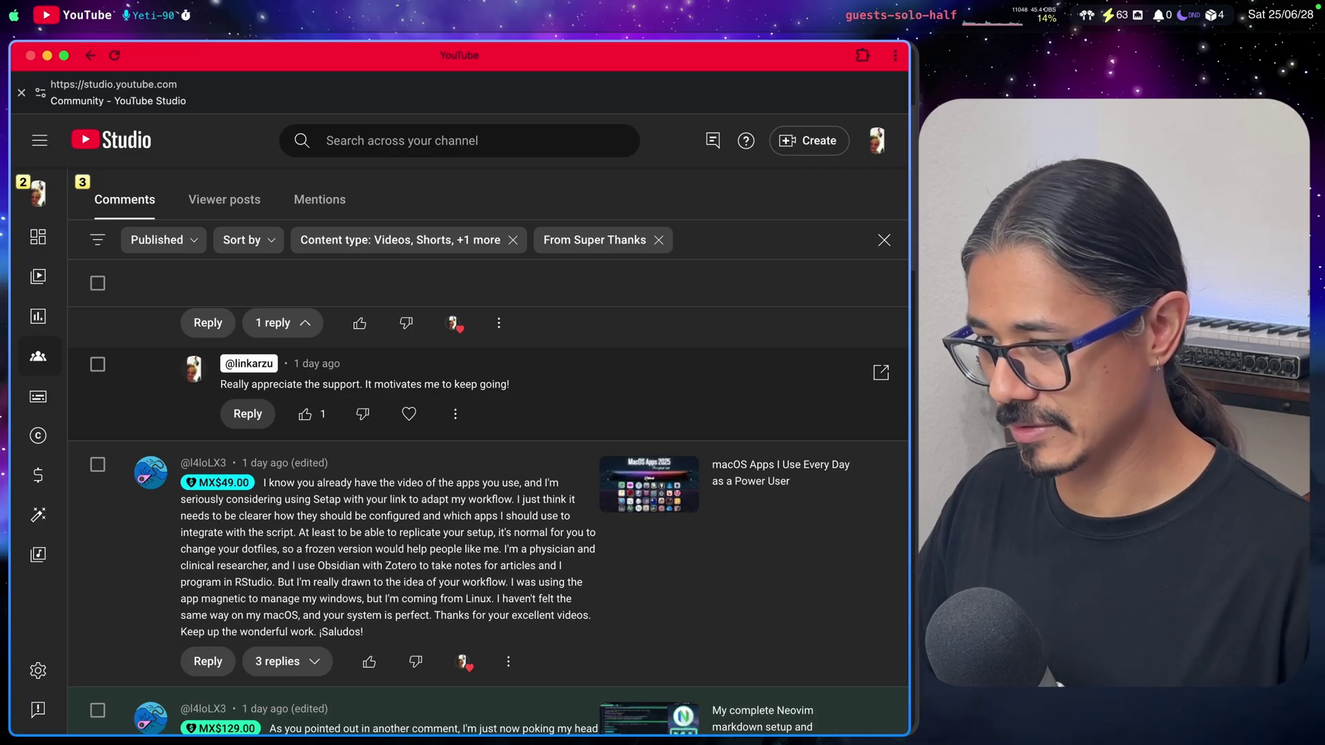
Switch to Setapp, look through the apps in My Apps, and show the Favorites list.
{"action": "key", "text": "super+Tab"}
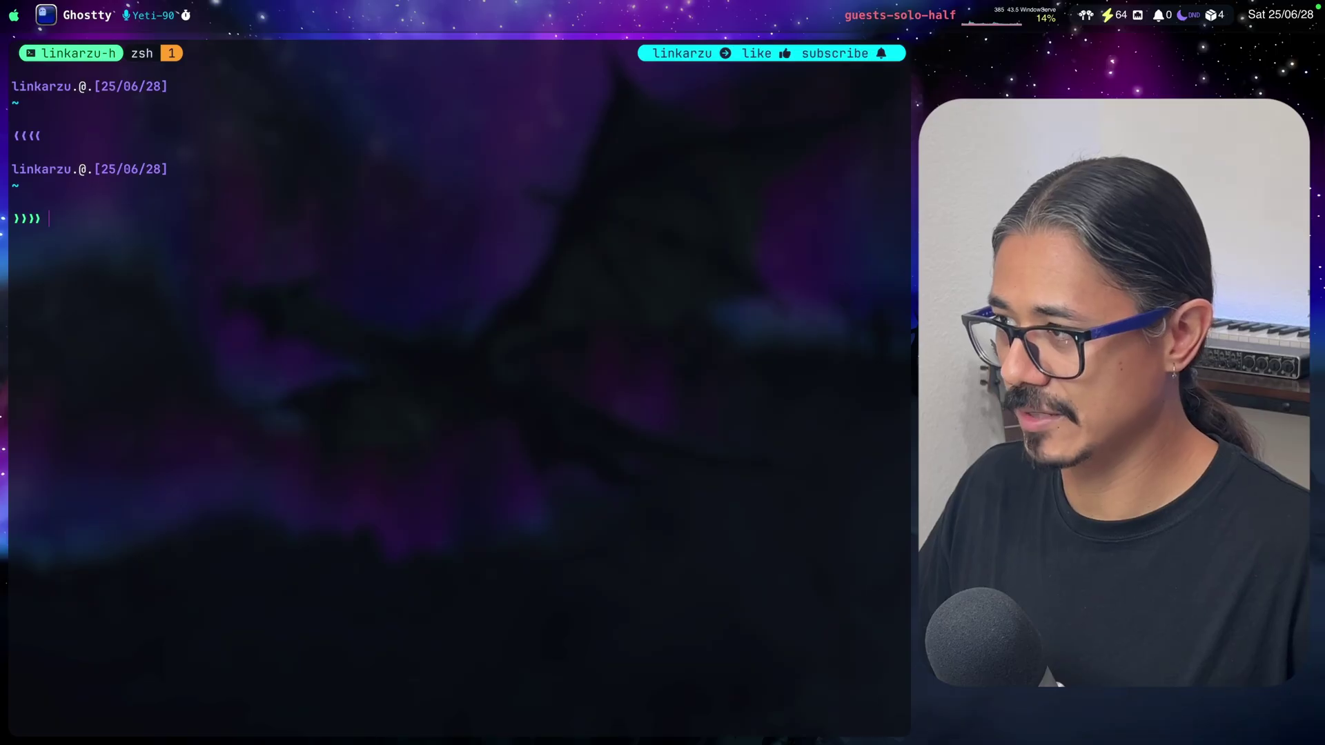
{"action": "key", "text": "ctrl+alt+shift+super+6"}
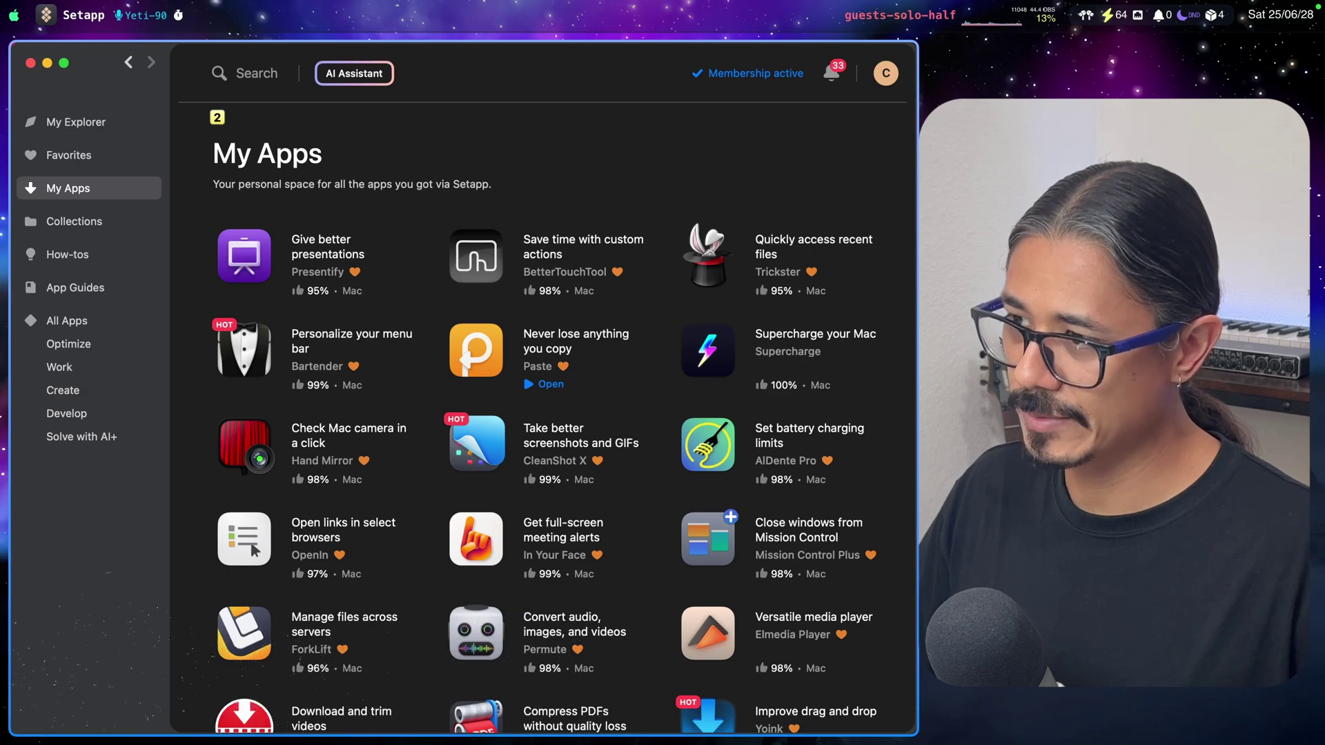
{"action": "key", "text": "j"}
{"action": "key", "text": "j"}
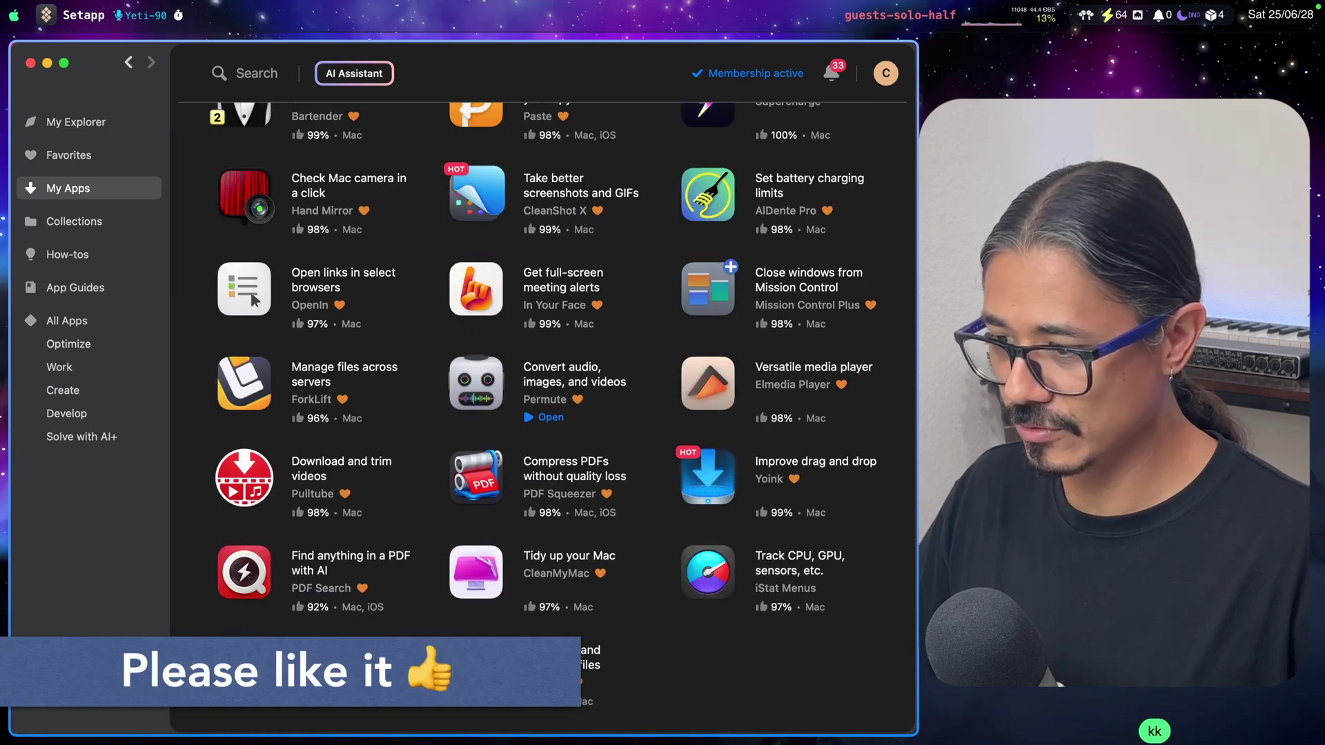
{"action": "key", "text": "k"}
{"action": "key", "text": "k"}
{"action": "key", "text": "k"}
{"action": "key", "text": "k"}
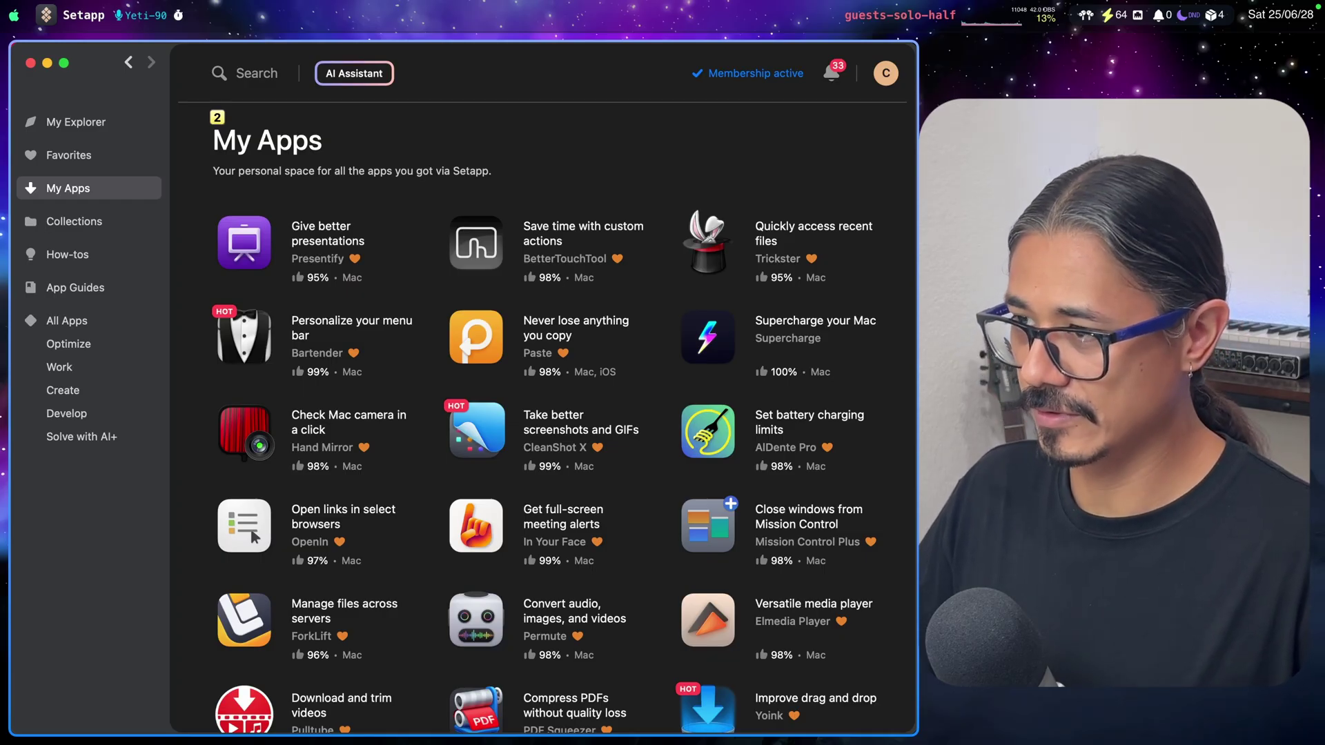
{"action": "left_click", "coordinate": [72, 156]}
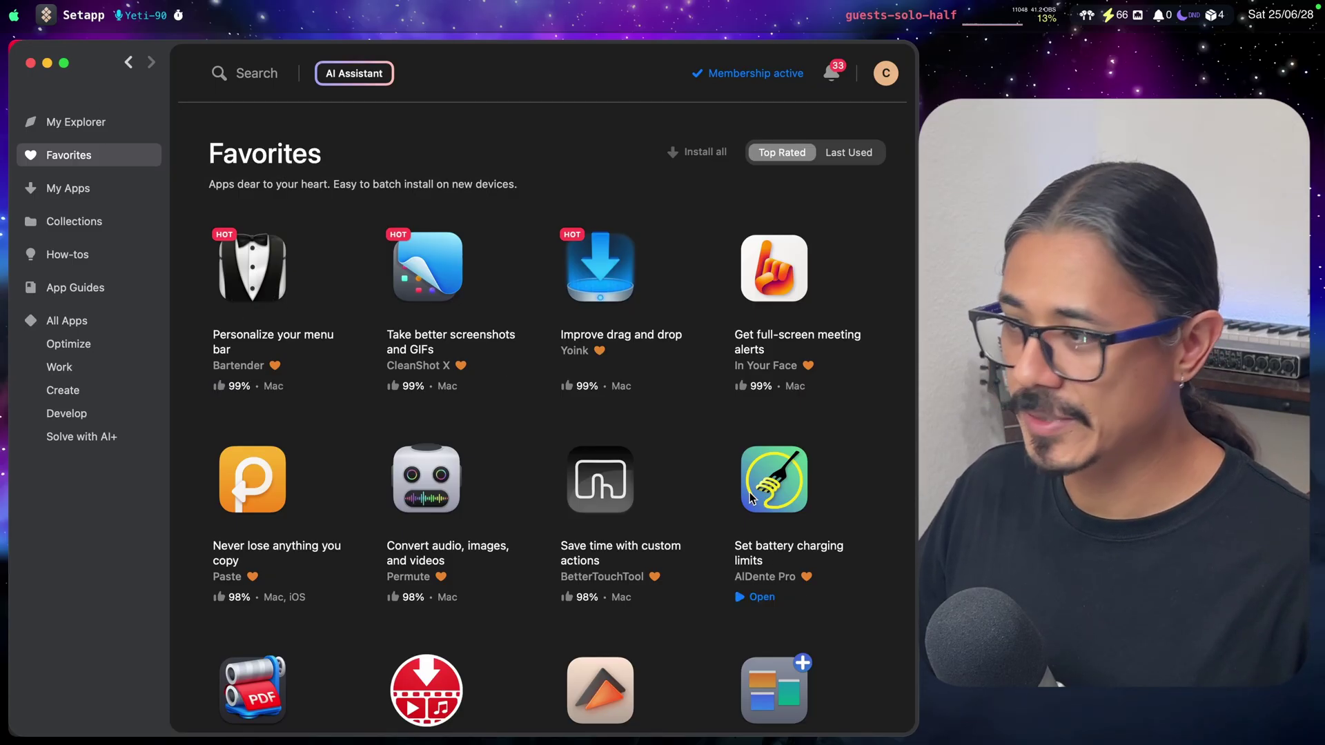
Reveal the hidden menu bar items with Bartender.
{"action": "mouse_move", "coordinate": [924, 6]}
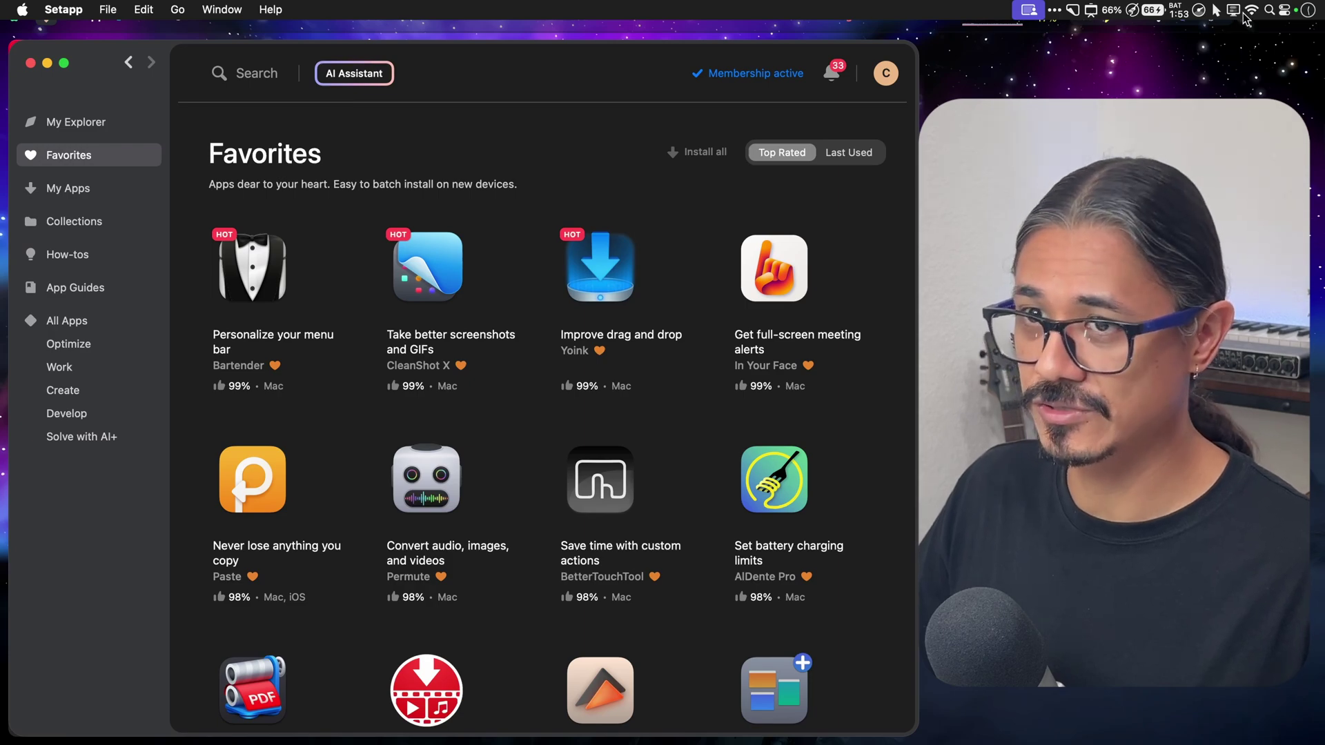
{"action": "left_click", "coordinate": [1056, 12]}
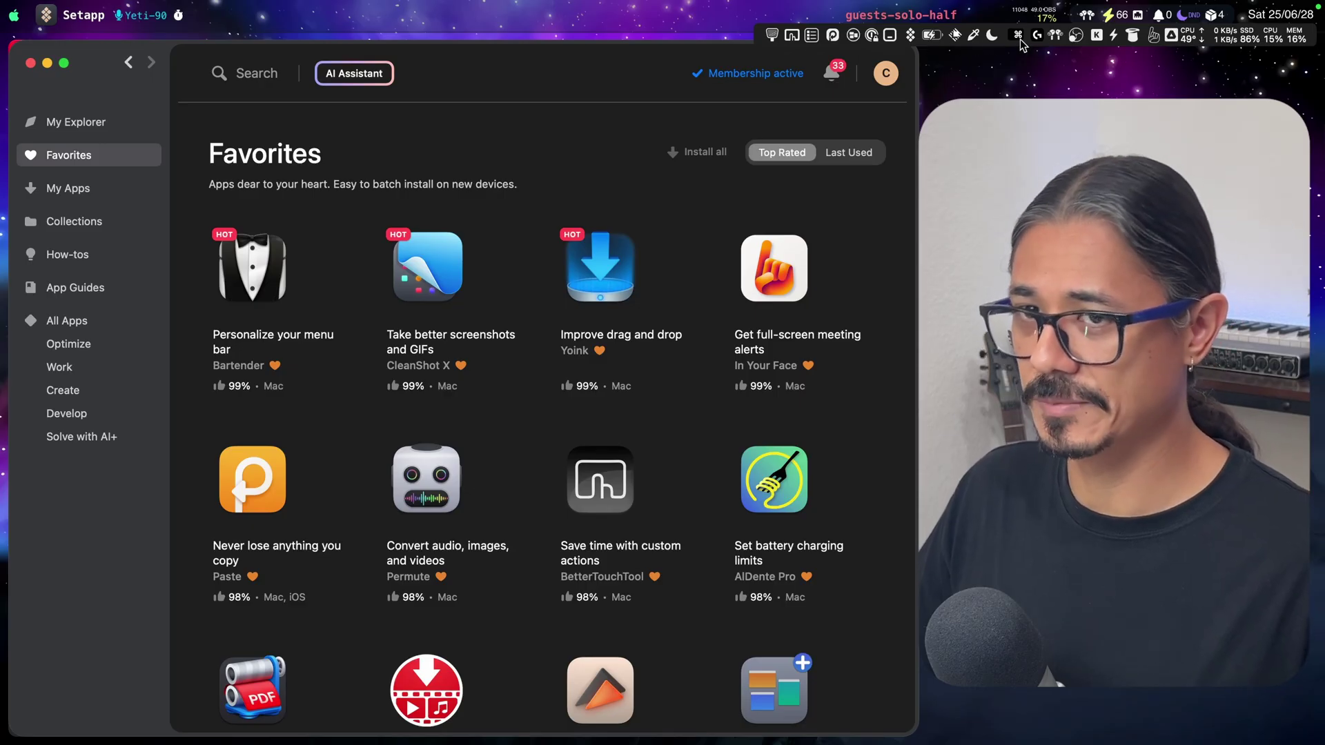
{"action": "mouse_move", "coordinate": [1036, 4]}
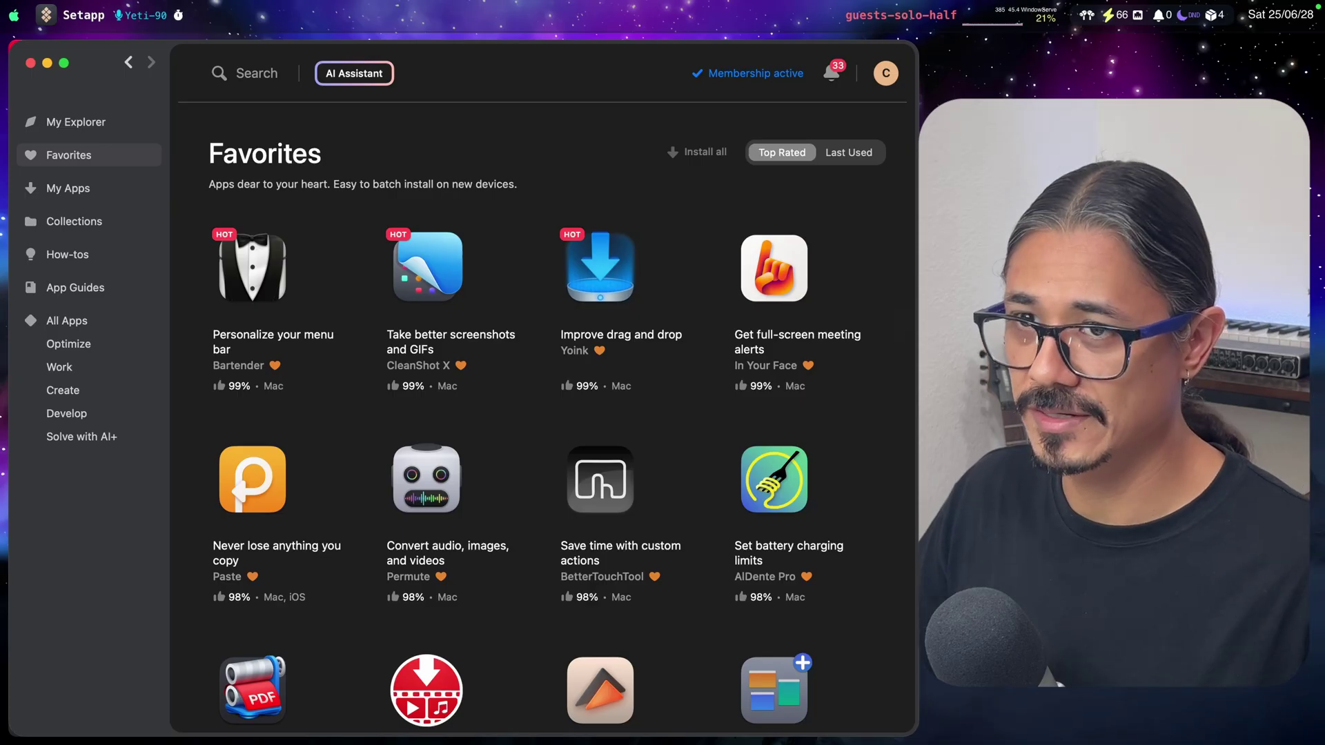
Open the Bartender settings window.
{"action": "mouse_move", "coordinate": [1100, 4]}
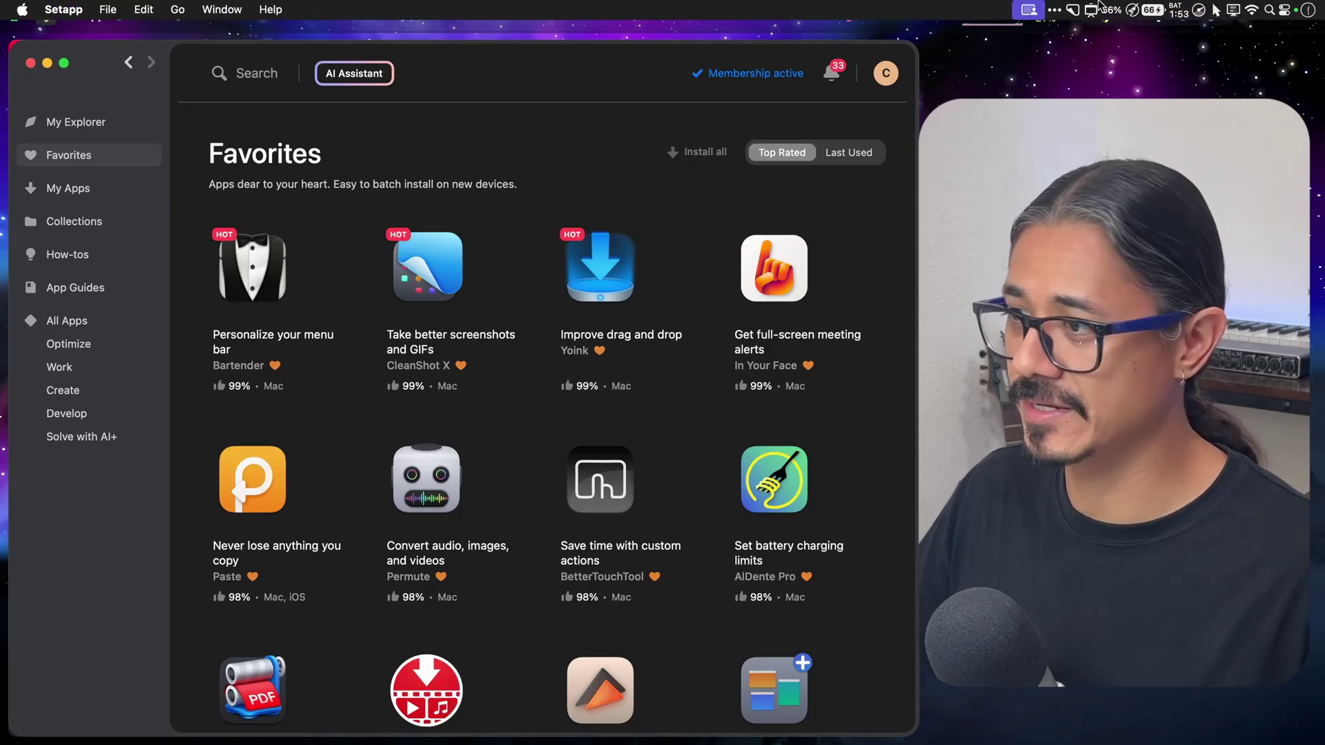
{"action": "left_click", "coordinate": [1056, 11]}
{"action": "right_click", "coordinate": [1057, 11]}
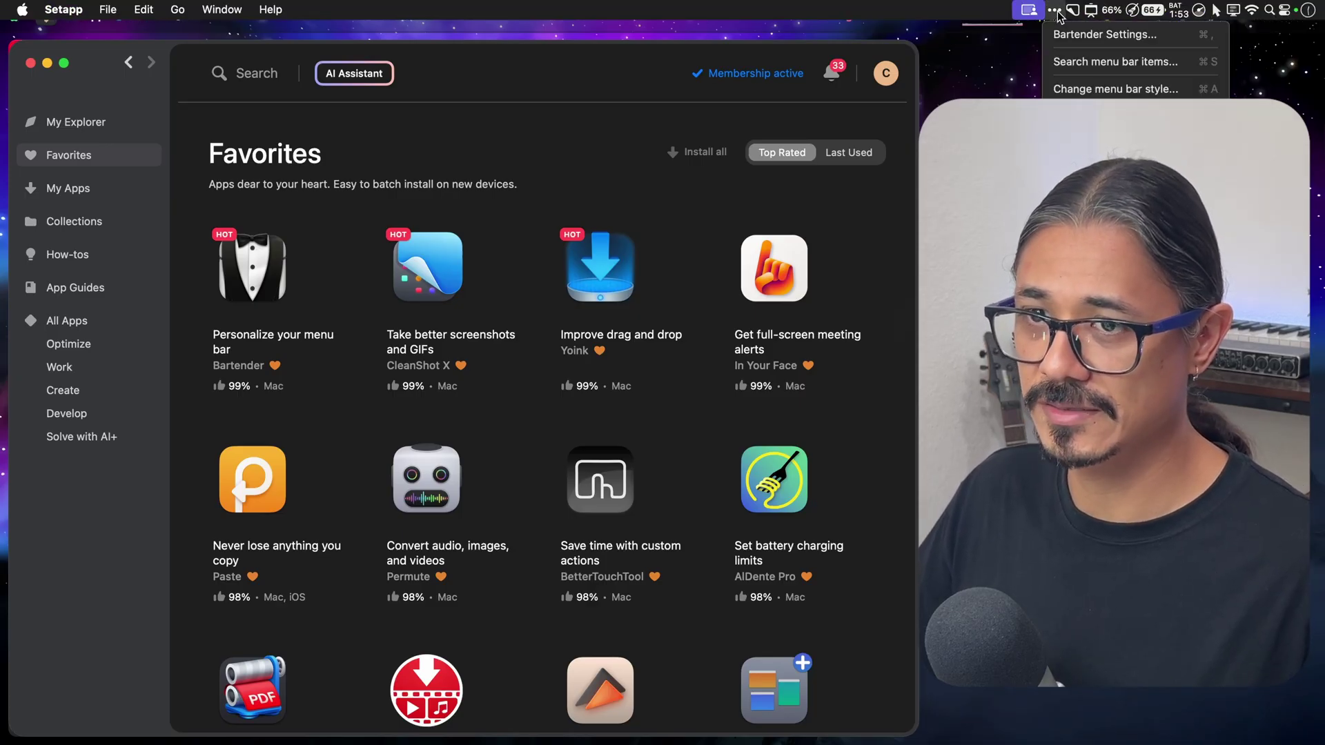
{"action": "left_click", "coordinate": [1103, 36]}
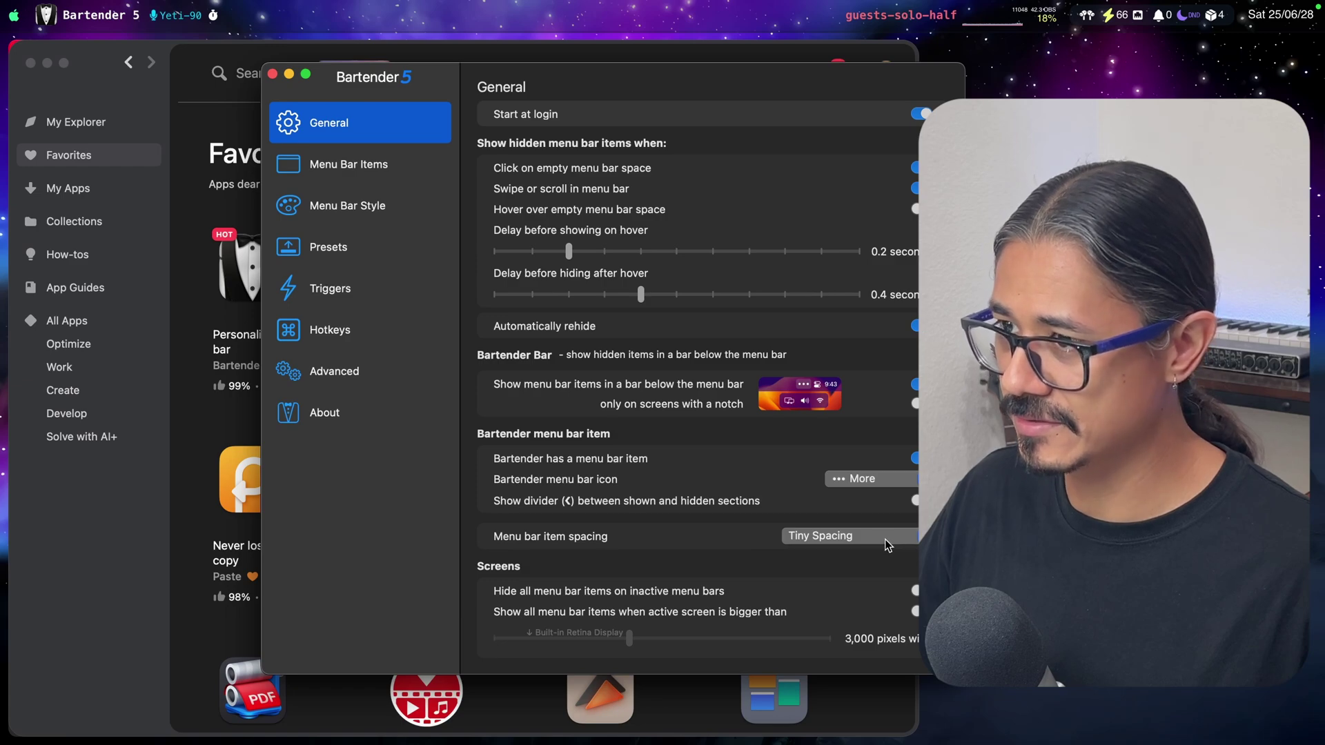
Review Bartender's settings for menu bar items, style, presets, triggers, hotkeys and advanced options, and close the window.
{"action": "left_click", "coordinate": [367, 169]}
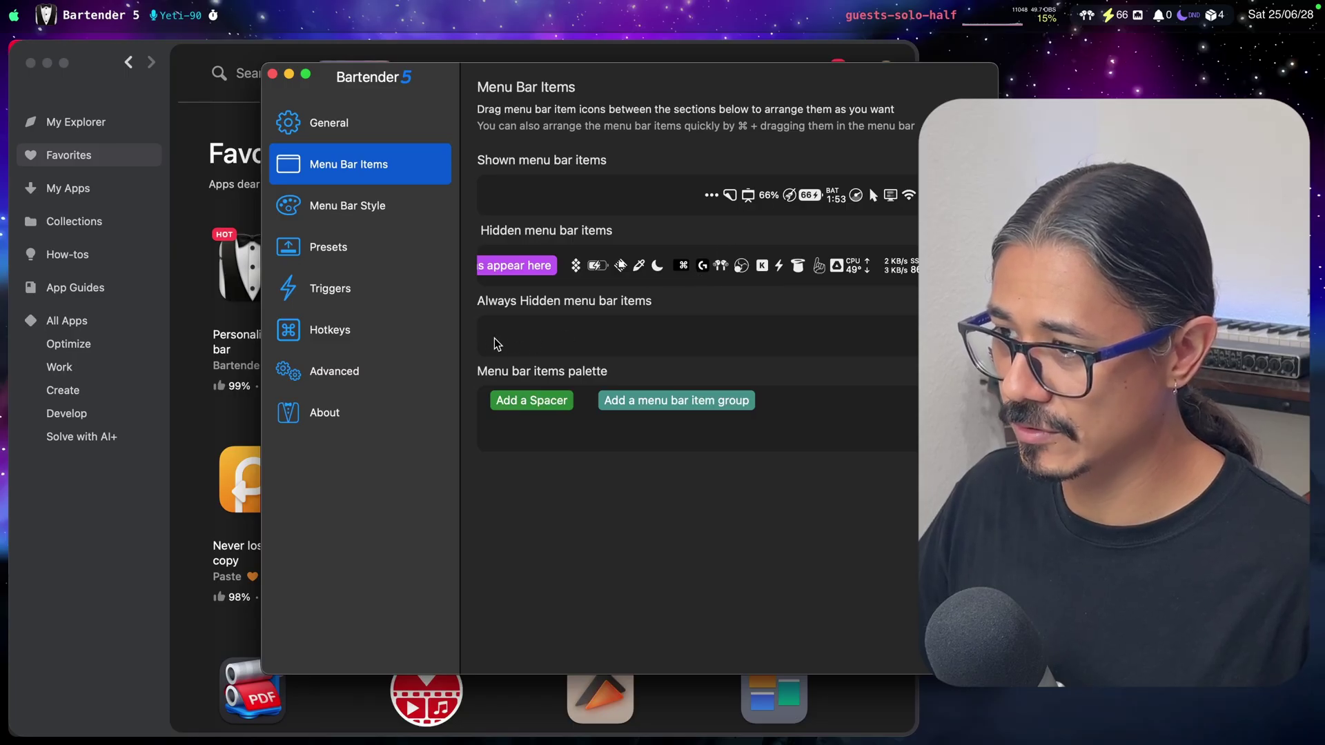
{"action": "left_click", "coordinate": [359, 207]}
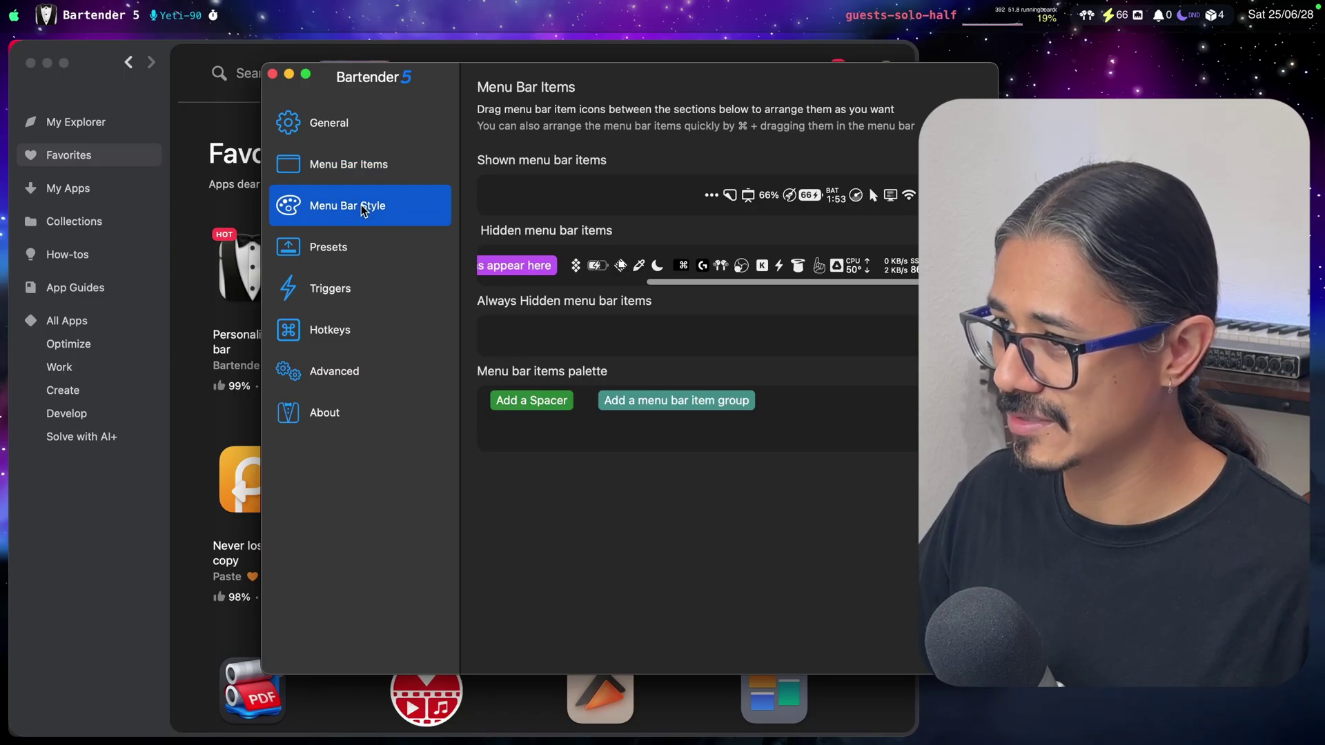
{"action": "left_click", "coordinate": [331, 256]}
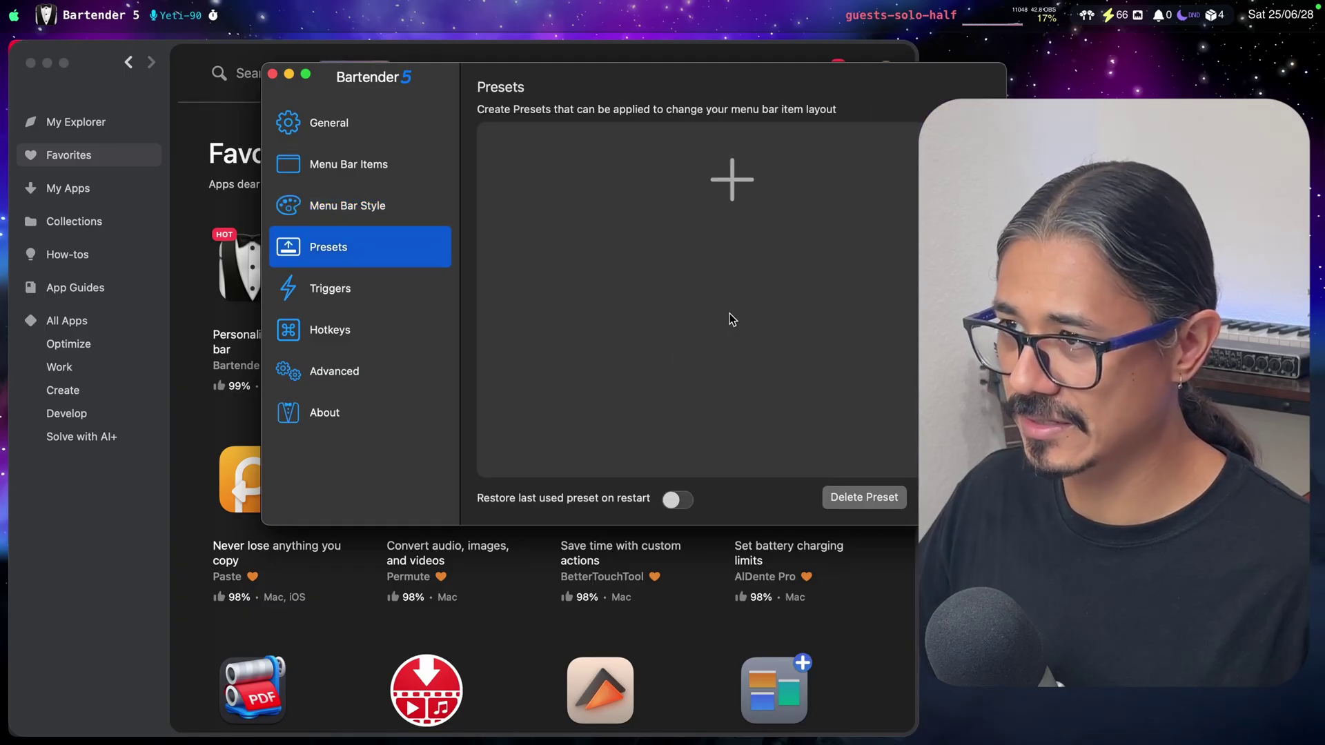
{"action": "left_click", "coordinate": [314, 296]}
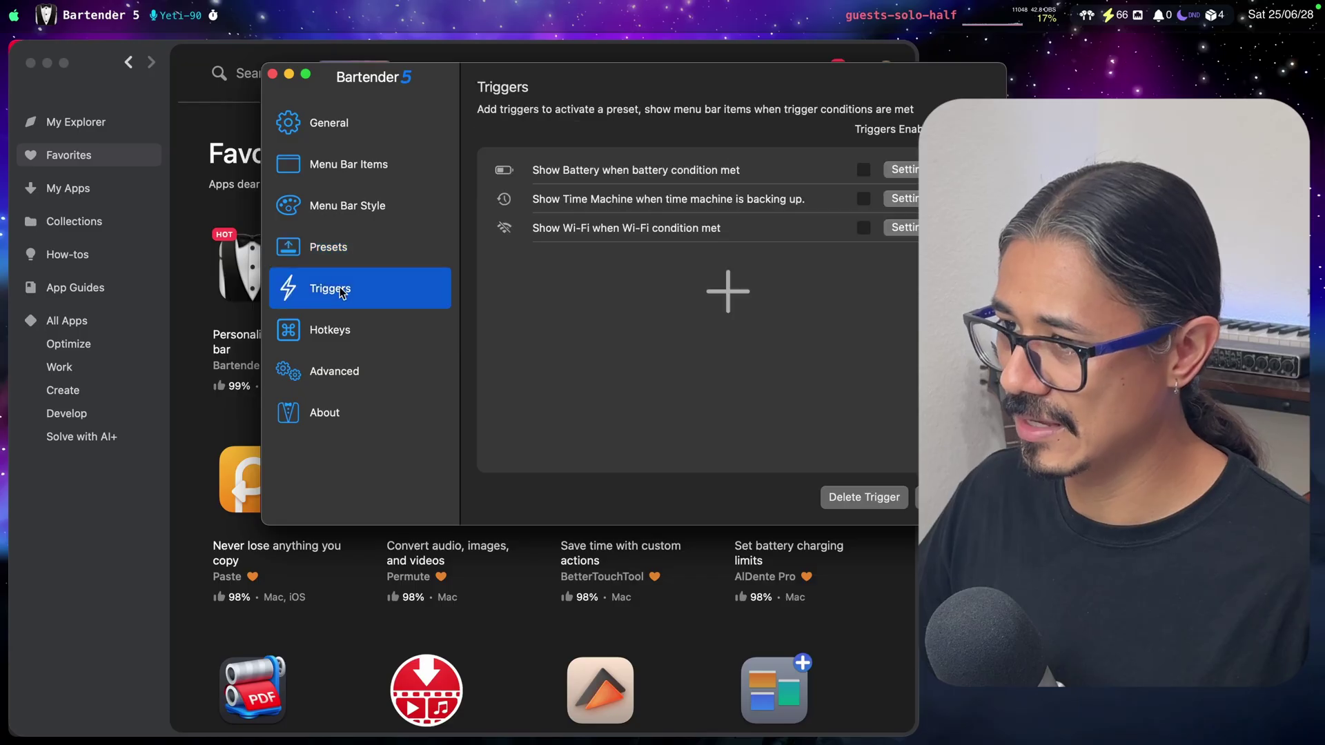
{"action": "left_click", "coordinate": [341, 333]}
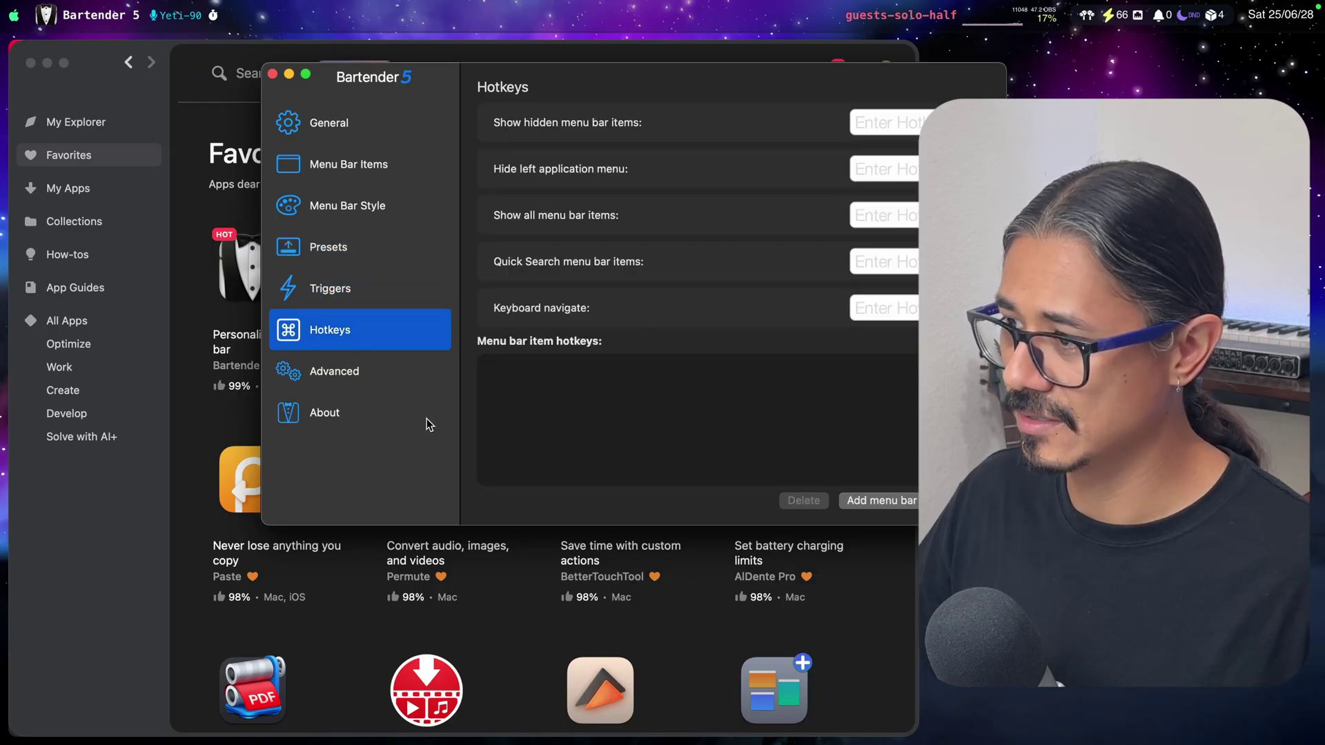
{"action": "left_click", "coordinate": [354, 374]}
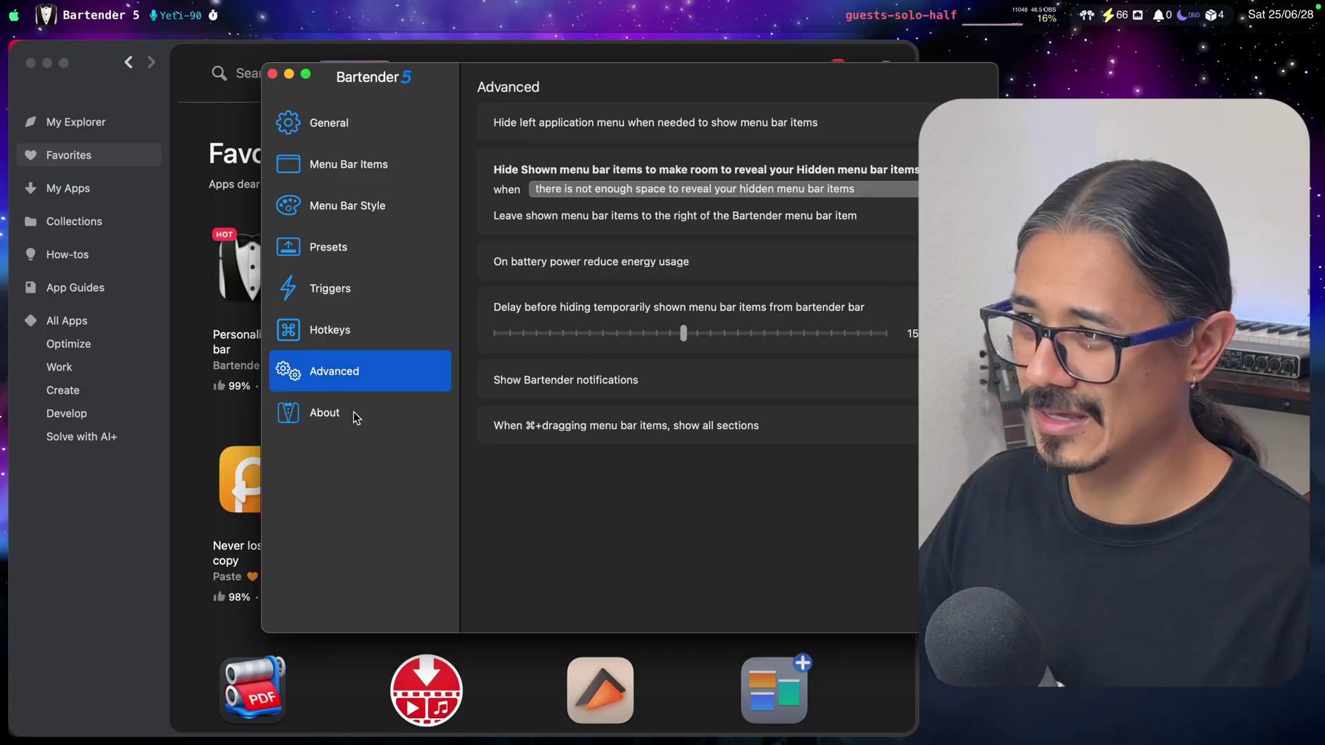
{"action": "left_click", "coordinate": [273, 74]}
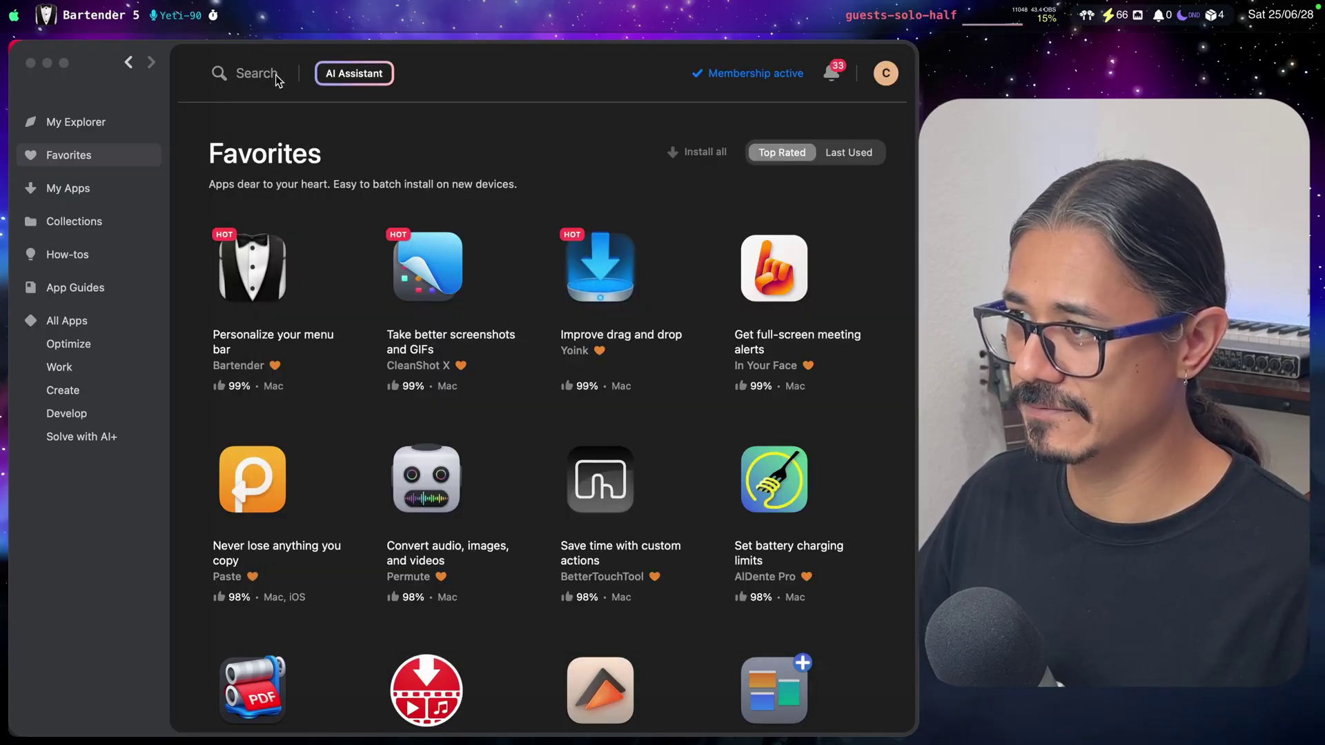
Start a CleanShot X capture with a 16:9 aspect ratio and frame an area of about 1068 x 601 over the Favorites list.
{"action": "mouse_move", "coordinate": [491, 308]}
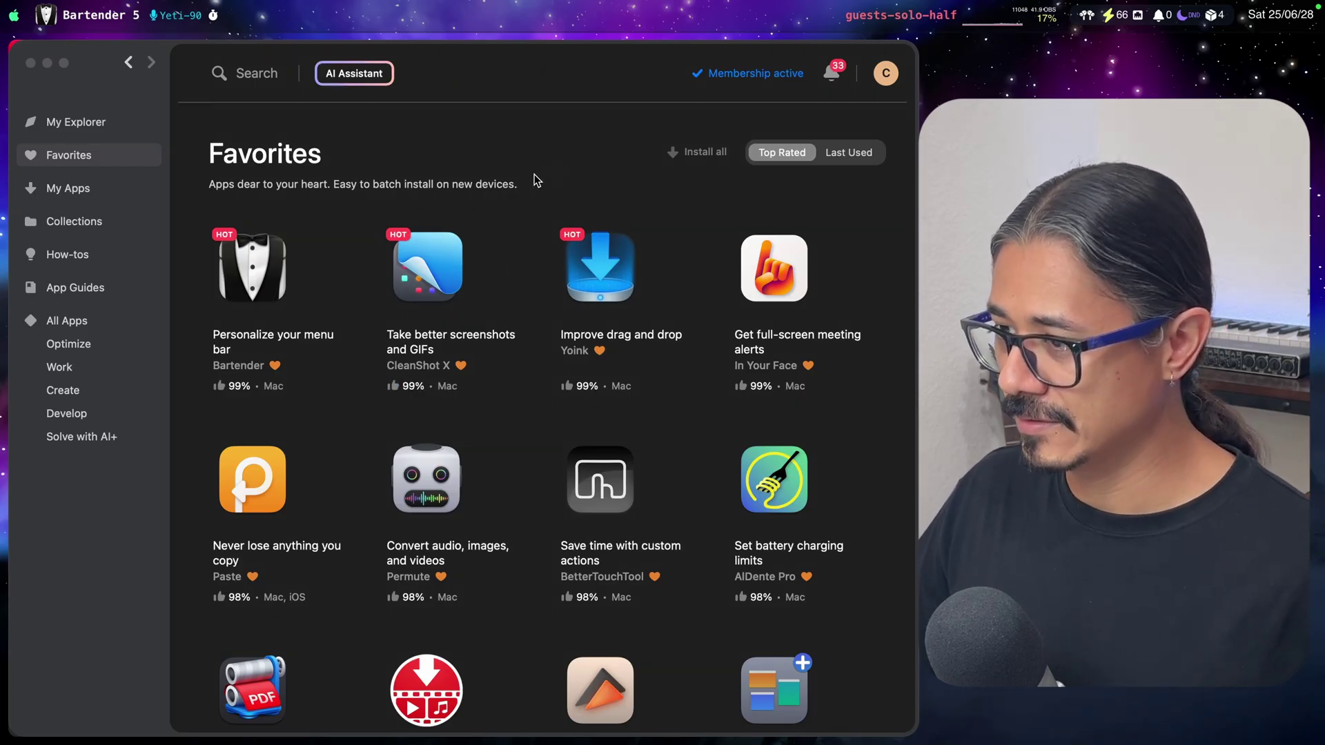
{"action": "mouse_move", "coordinate": [453, 248]}
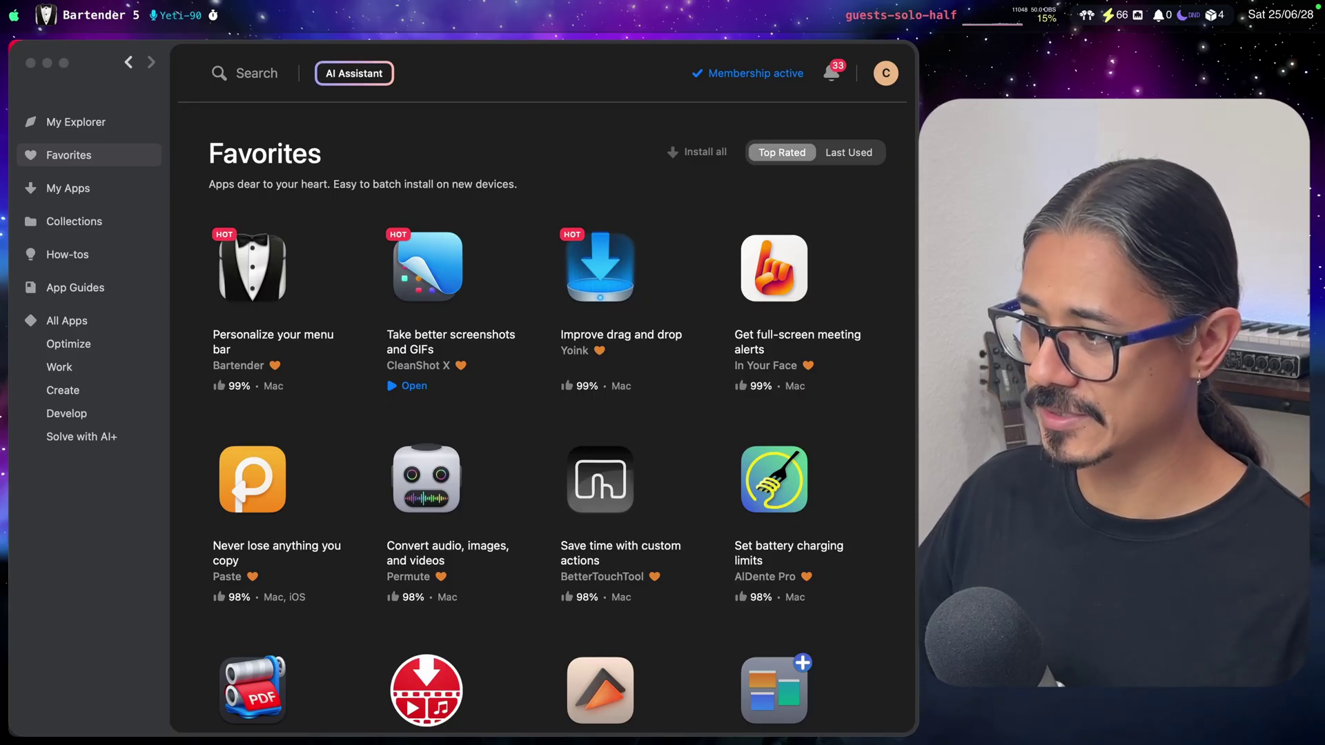
{"action": "key", "text": "super+shift+5"}
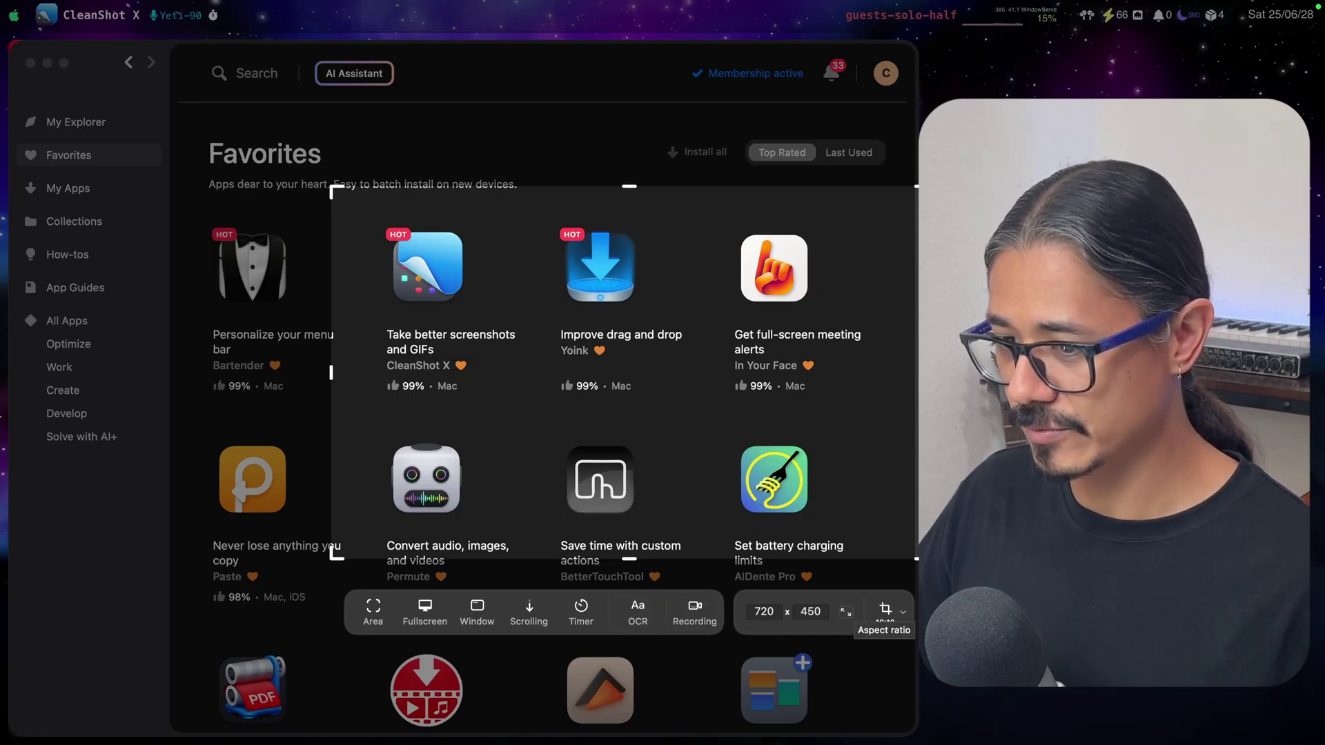
{"action": "left_click", "coordinate": [906, 615]}
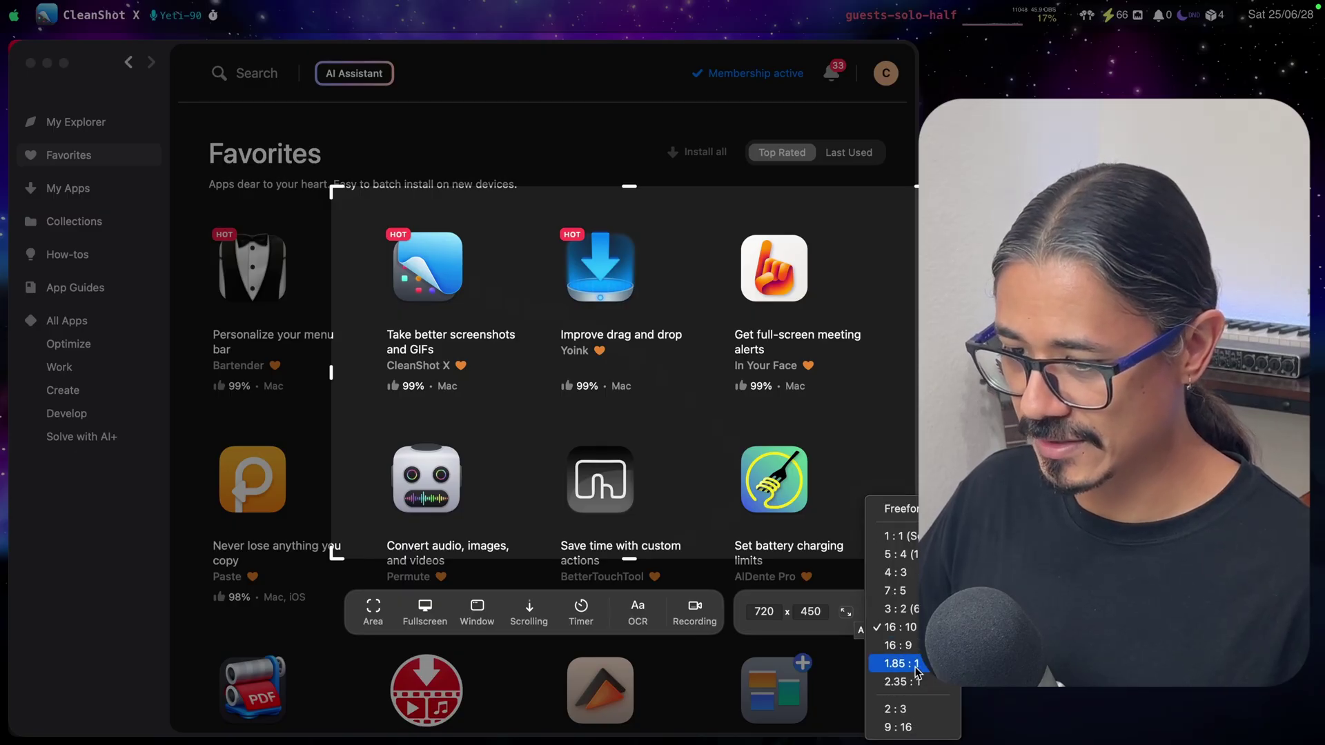
{"action": "left_click", "coordinate": [890, 642]}
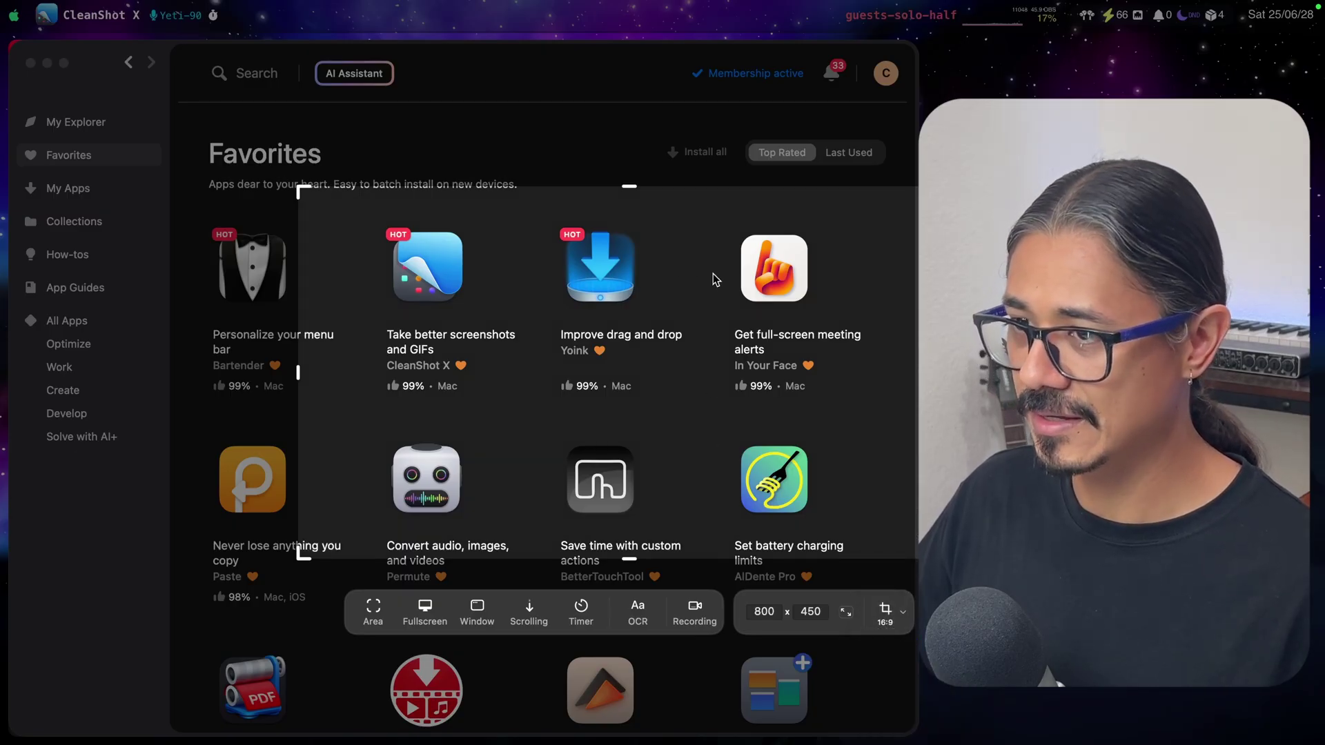
{"action": "left_click_drag", "start_coordinate": [710, 439], "coordinate": [453, 210]}
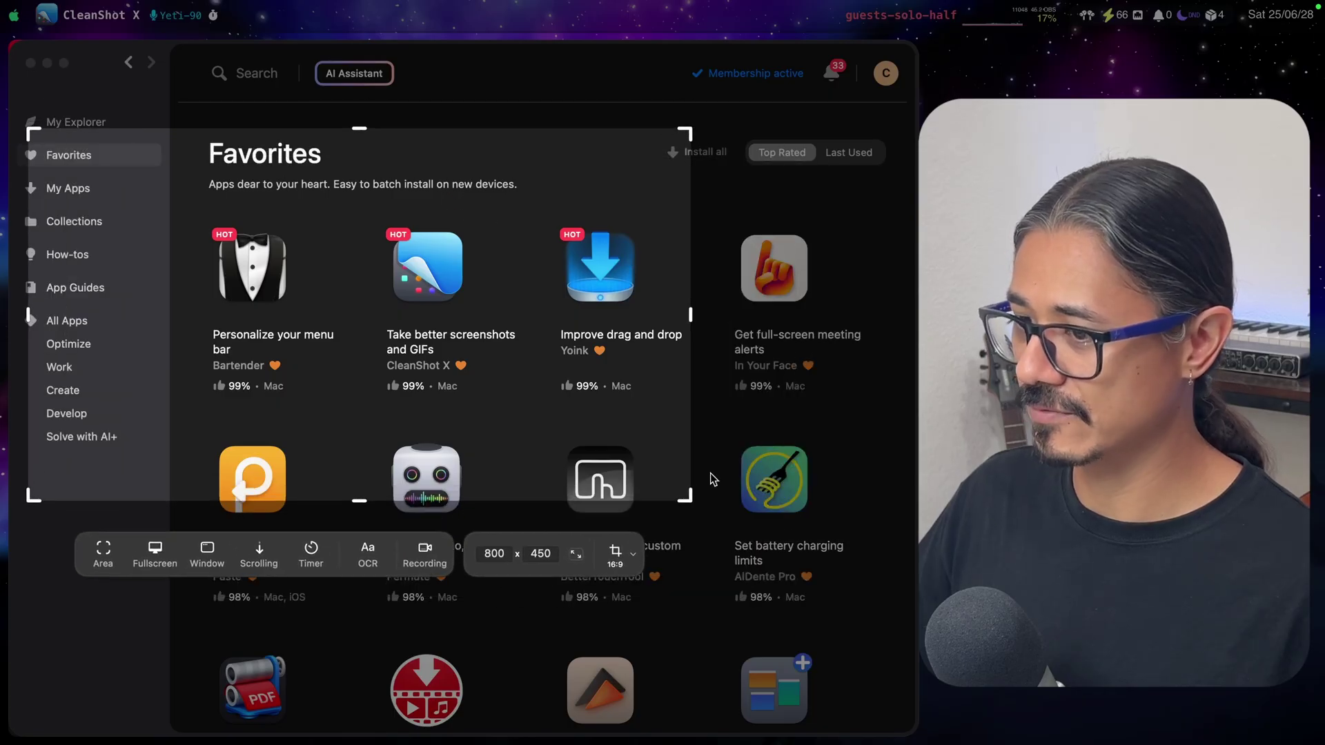
{"action": "left_click_drag", "start_coordinate": [685, 489], "coordinate": [906, 621]}
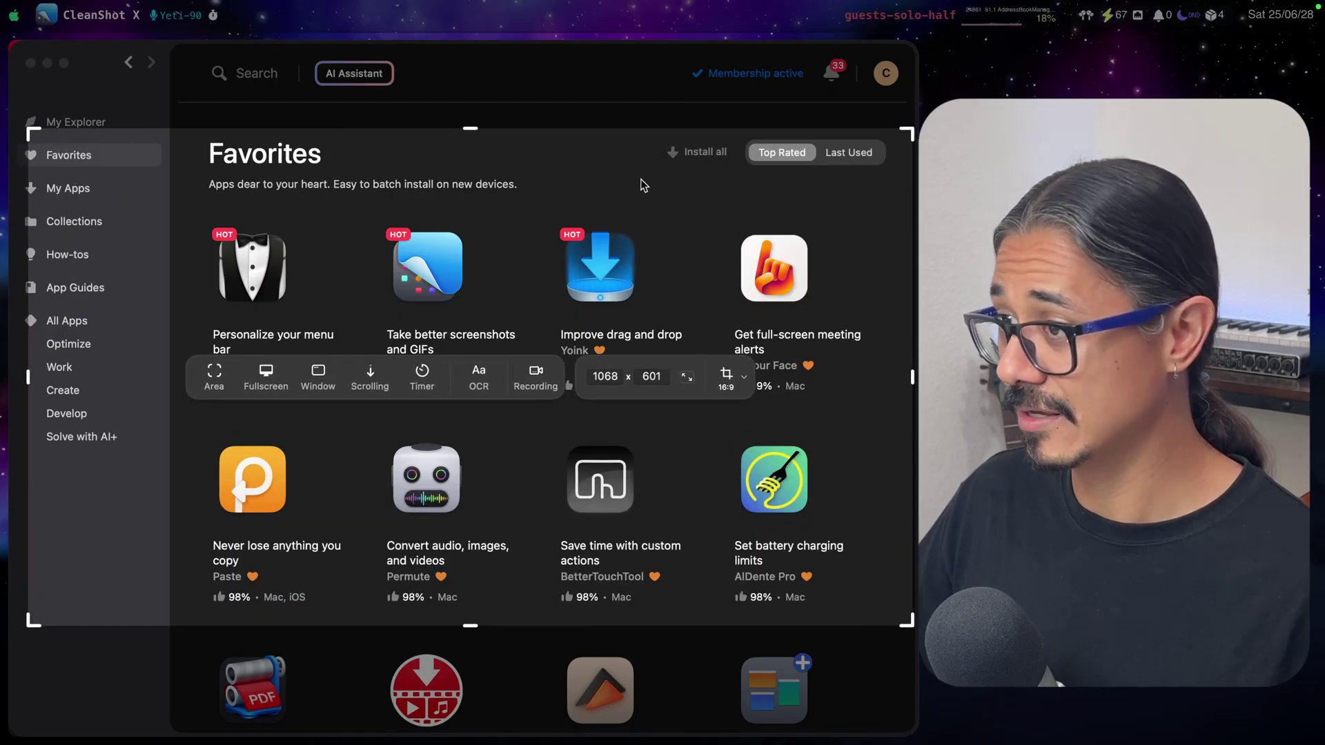
{"action": "left_click_drag", "start_coordinate": [639, 183], "coordinate": [611, 157]}
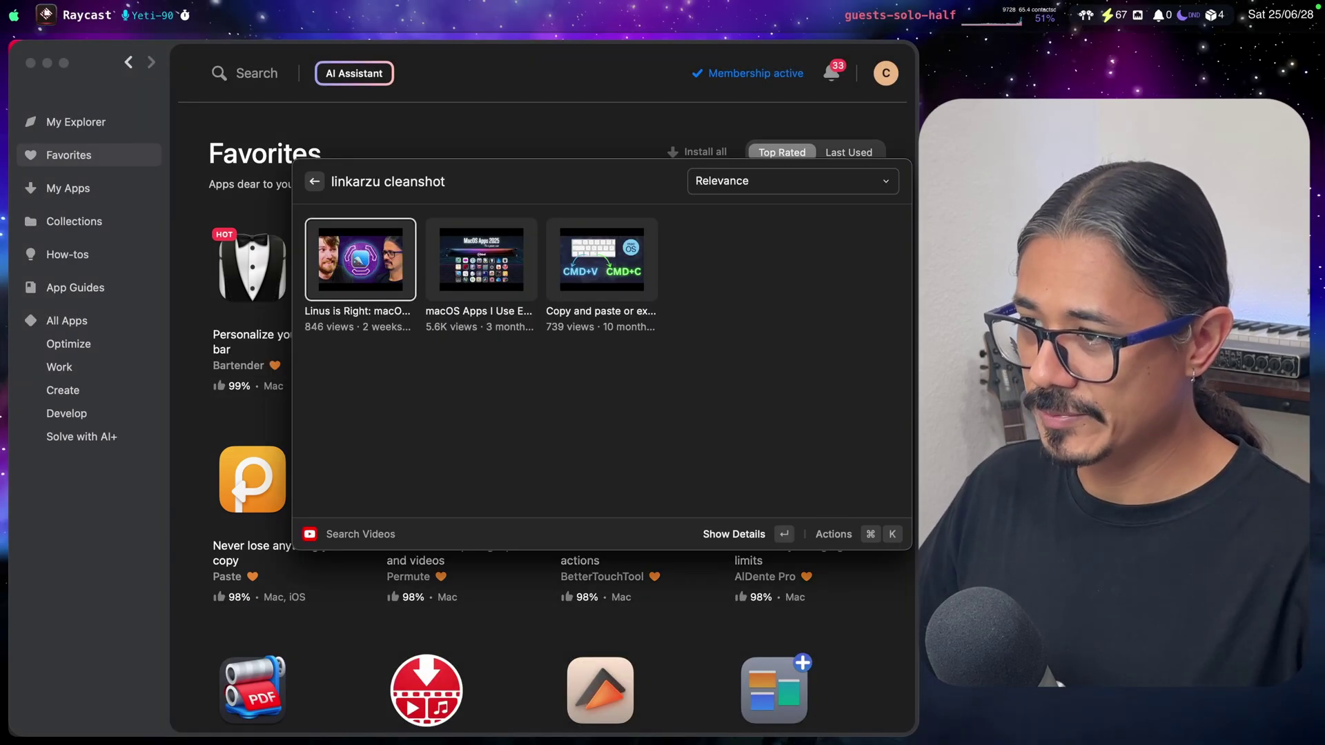
View the details of the video "Linus is Right: macOS Screenshots Suck | Here's the Fix" in the Raycast search, and close them.
{"action": "key", "text": "Return"}
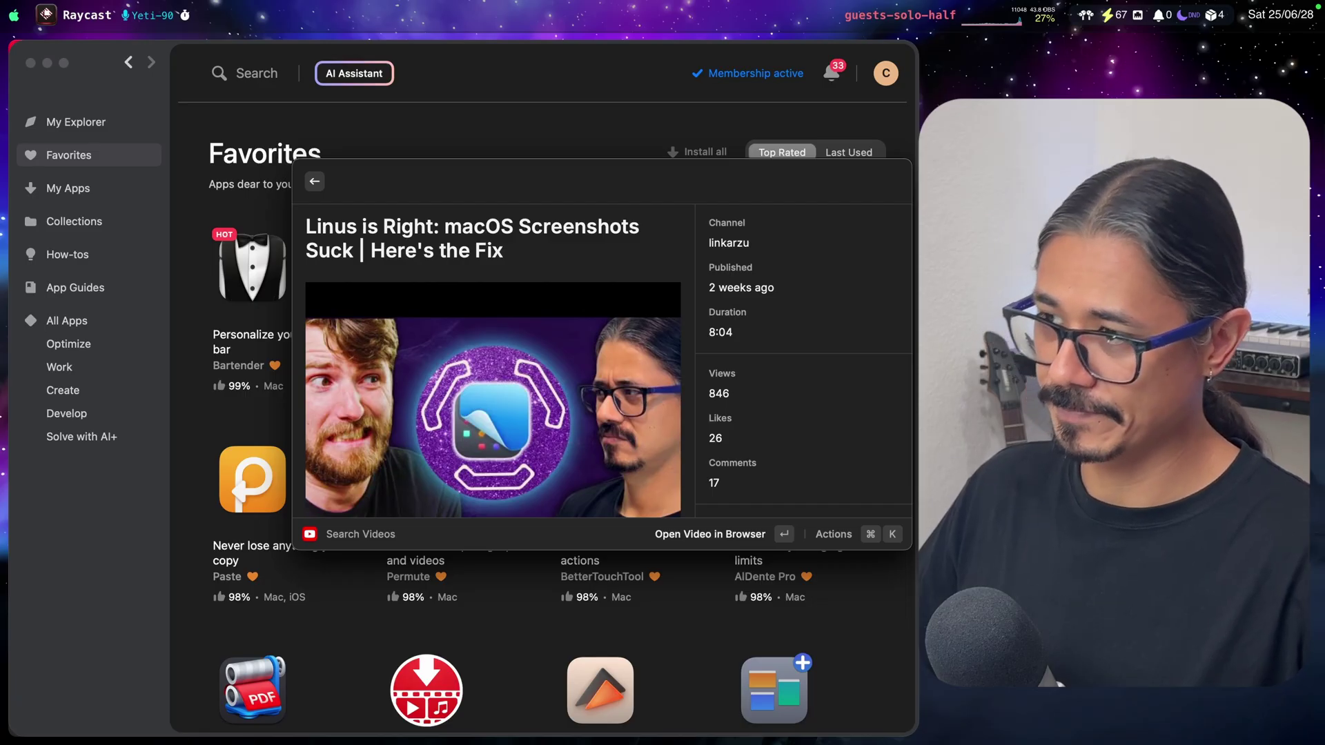
{"action": "key", "text": "Escape"}
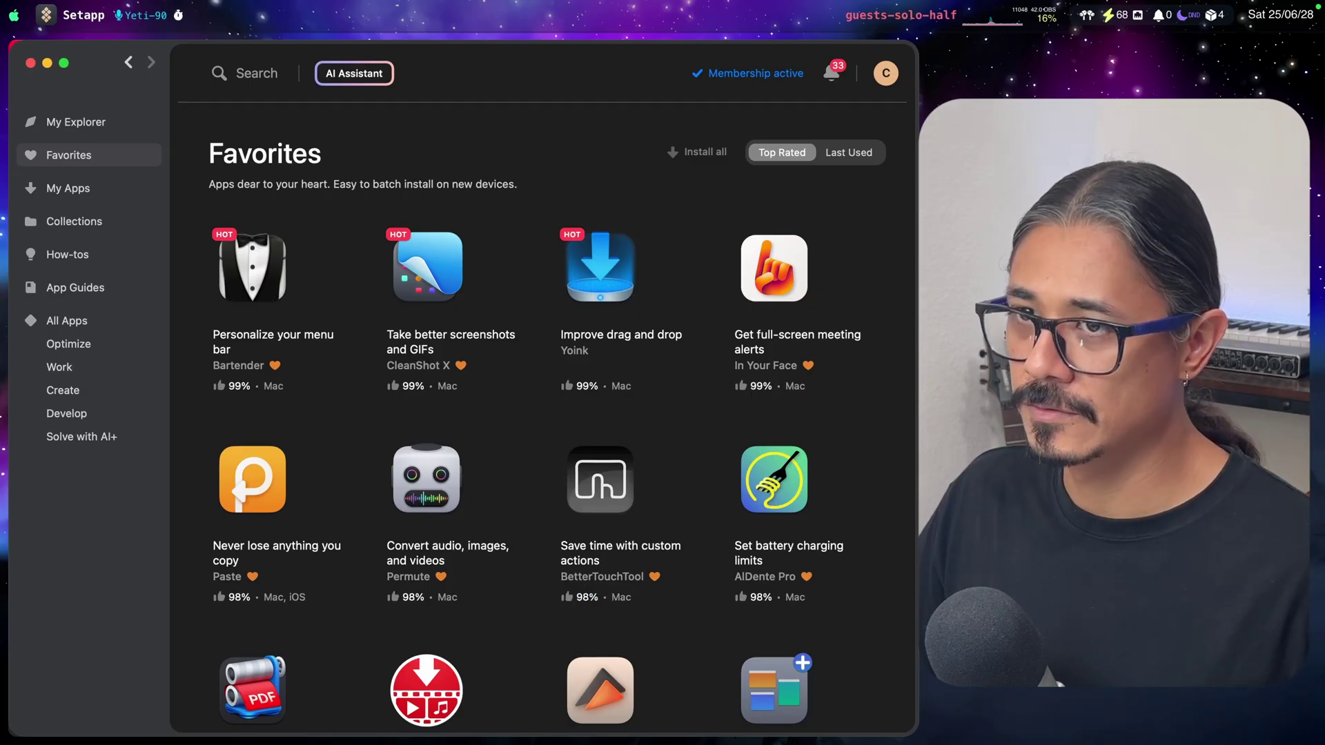
Open the General settings of In Your Face.
{"action": "left_click", "coordinate": [1003, 10]}
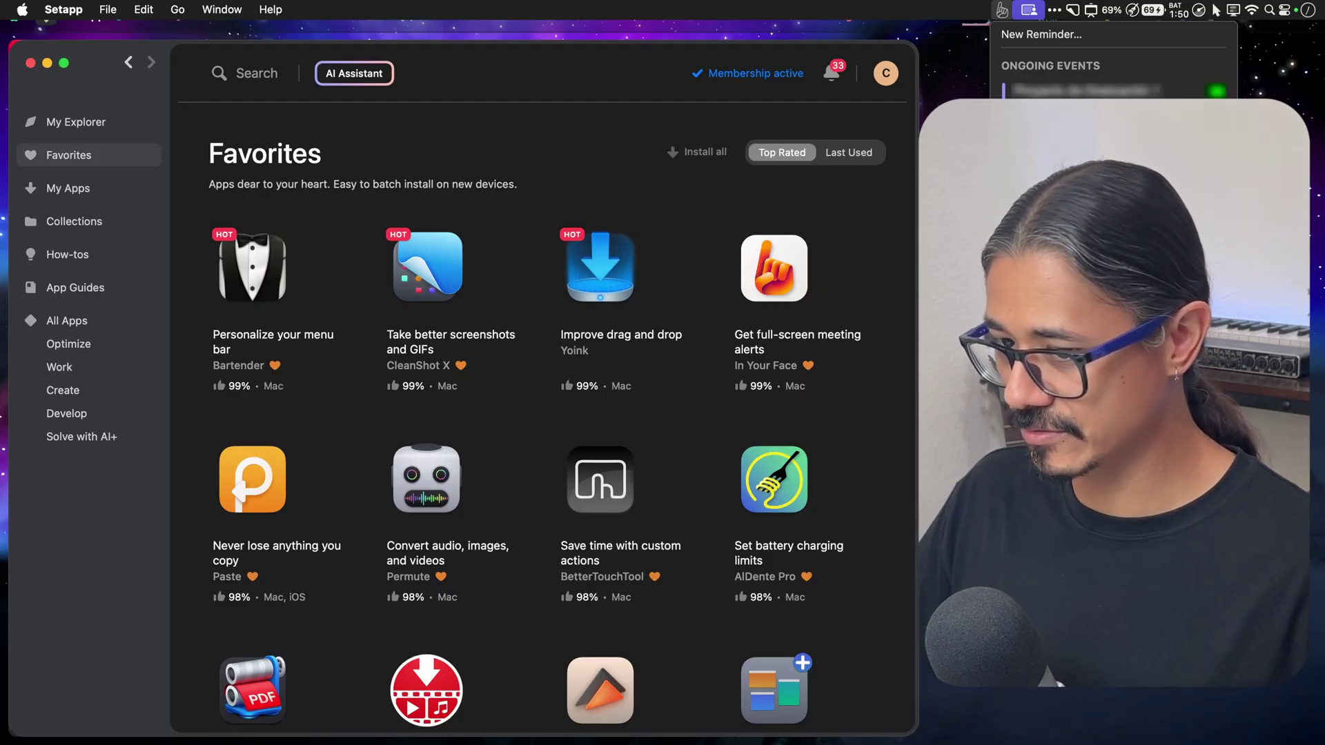
{"action": "left_click", "coordinate": [1042, 228]}
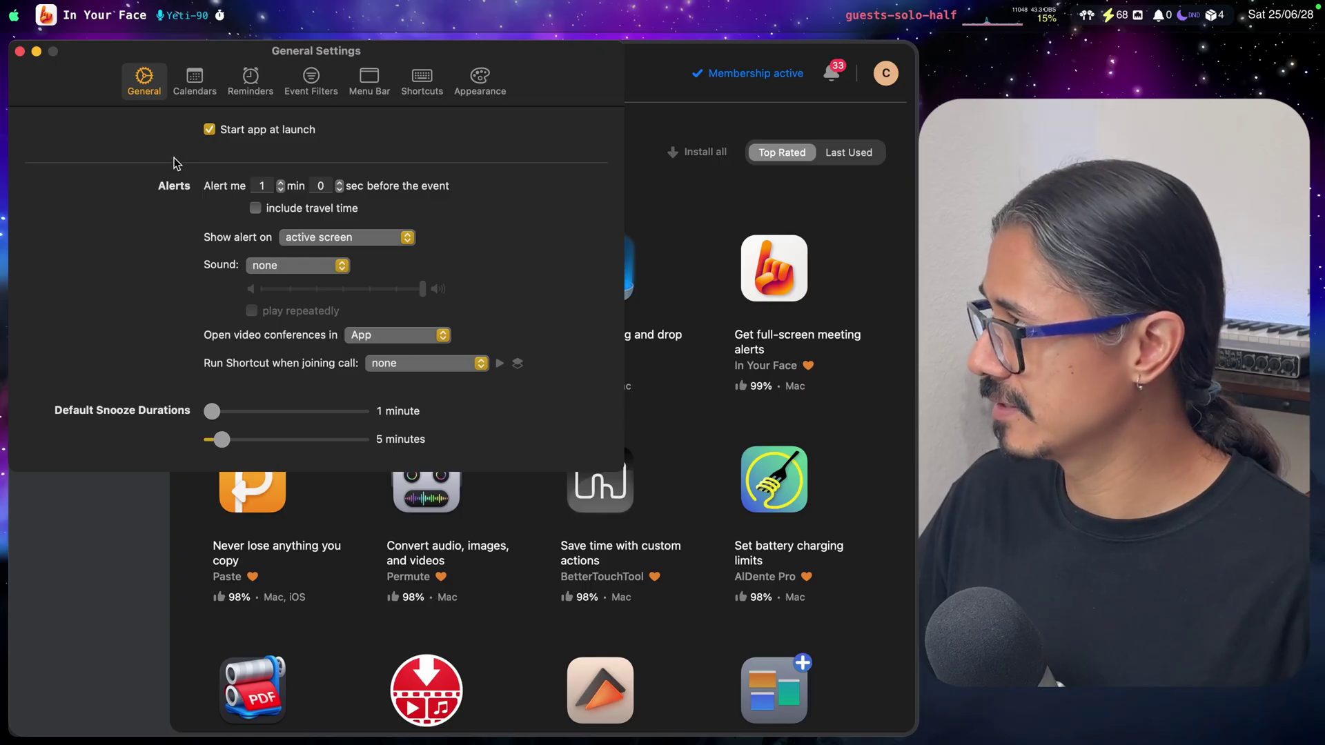
Review the In Your Face settings for reminders, event filters, menu bar, shortcuts and appearance, and show the demo alert.
{"action": "key", "text": "ctrl+F2"}
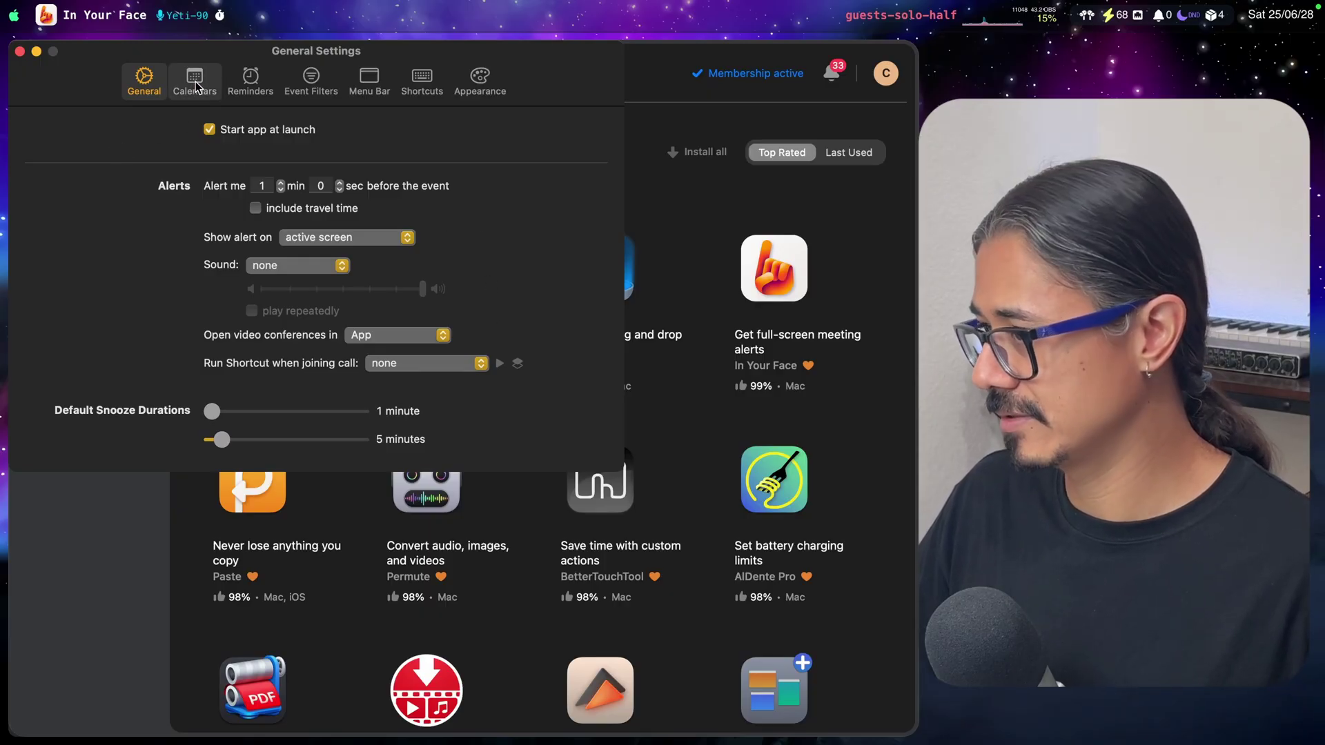
{"action": "left_click", "coordinate": [251, 80]}
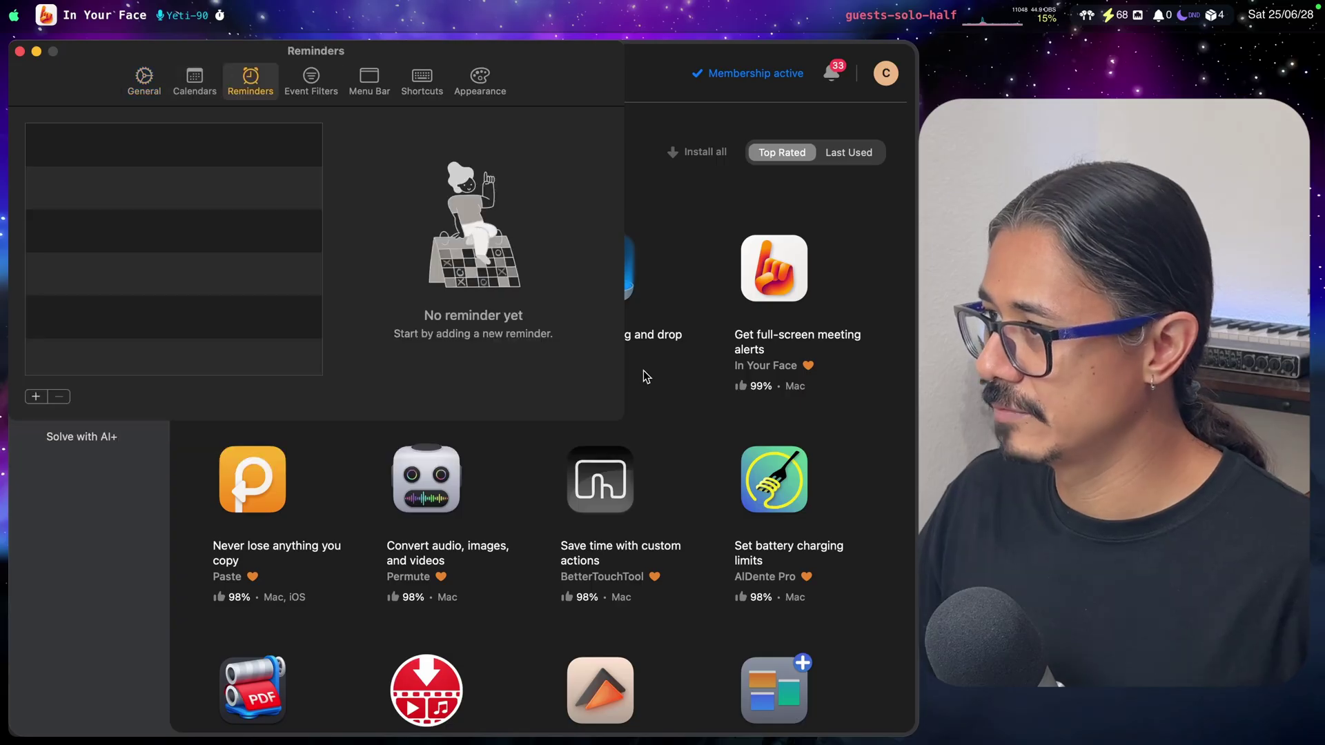
{"action": "left_click", "coordinate": [301, 74]}
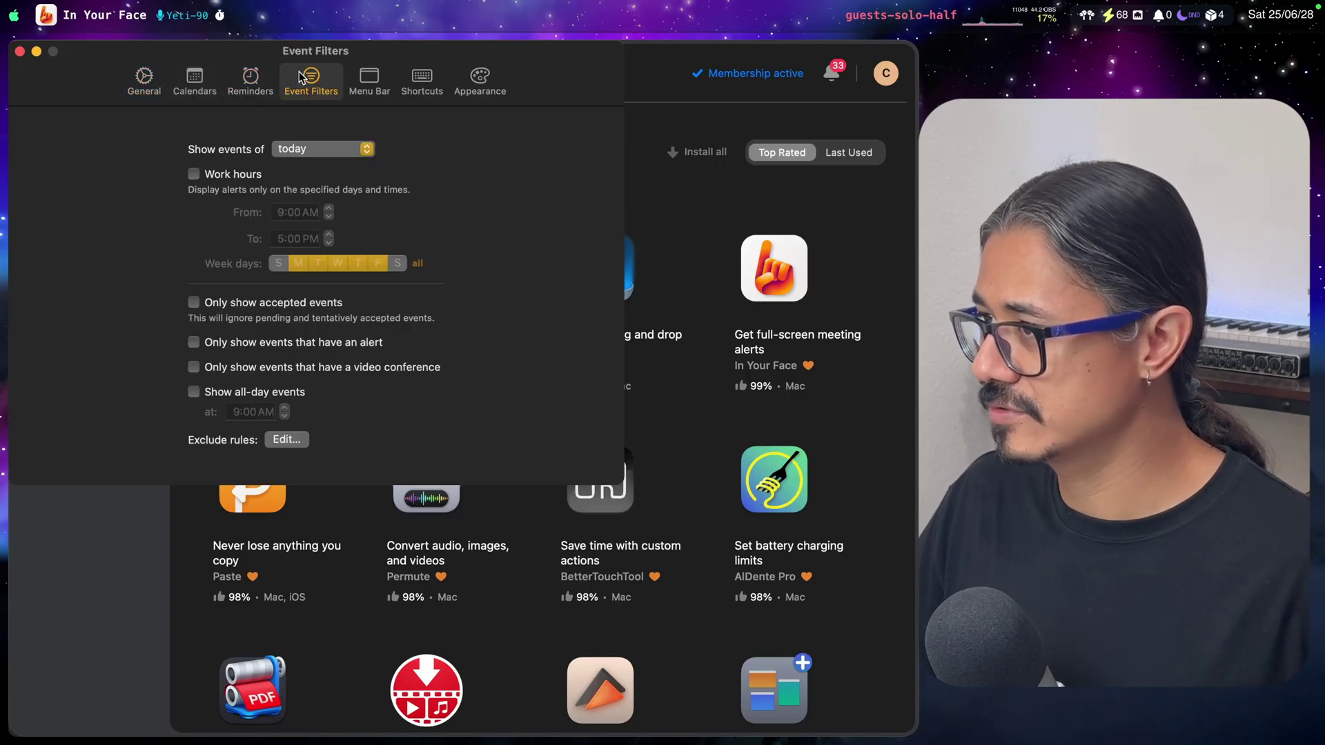
{"action": "left_click", "coordinate": [369, 79]}
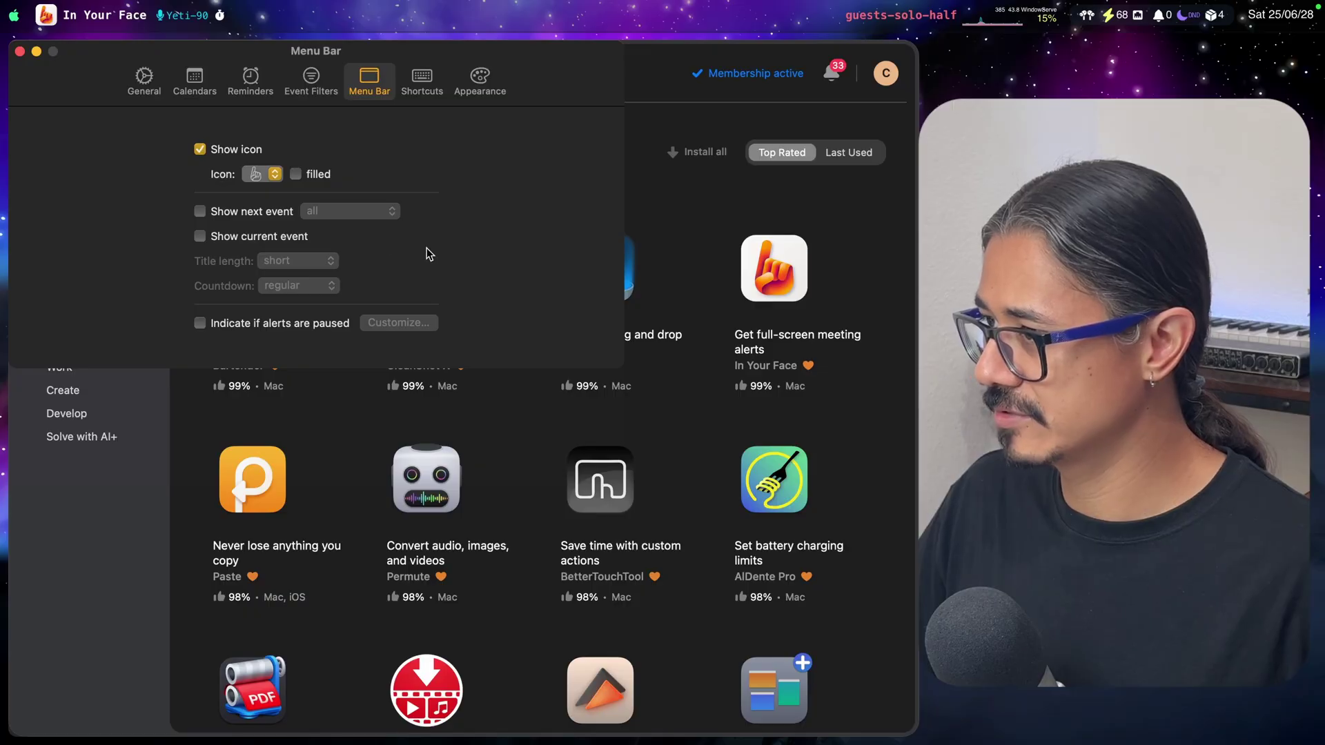
{"action": "left_click", "coordinate": [418, 81]}
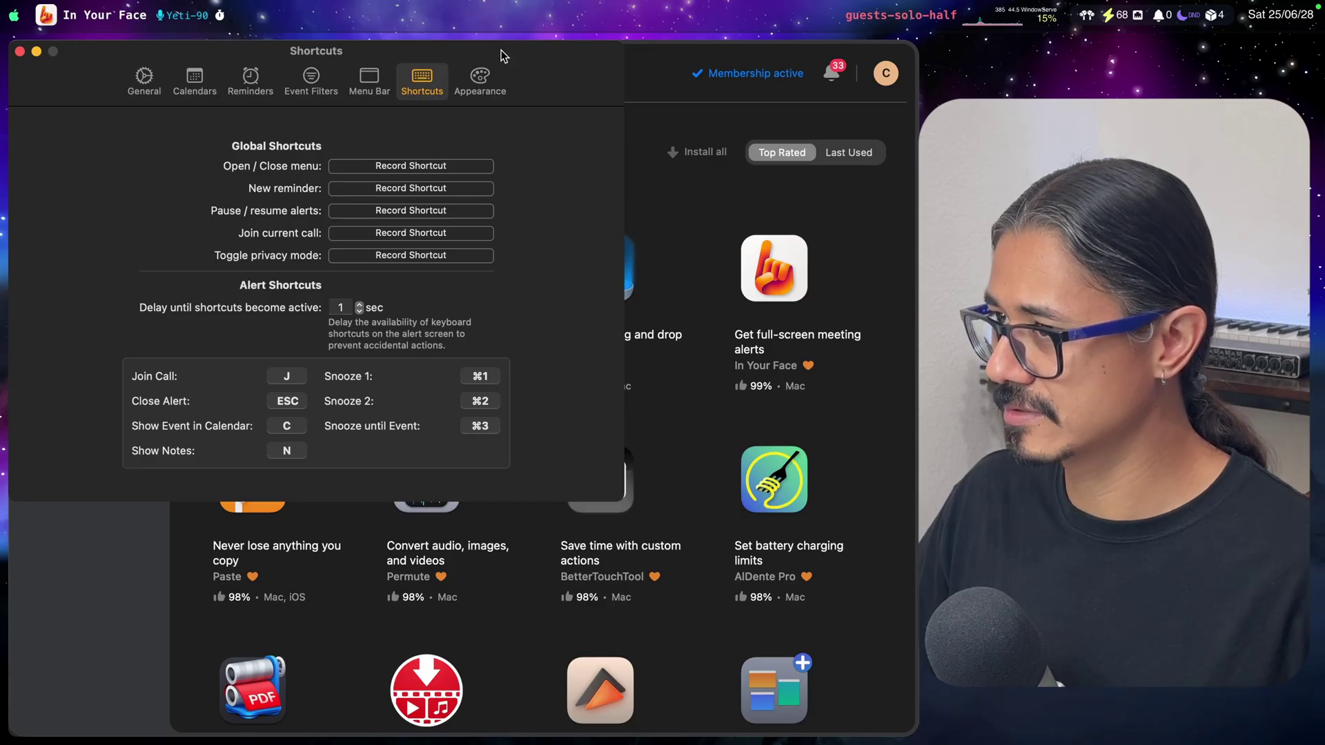
{"action": "left_click", "coordinate": [486, 87]}
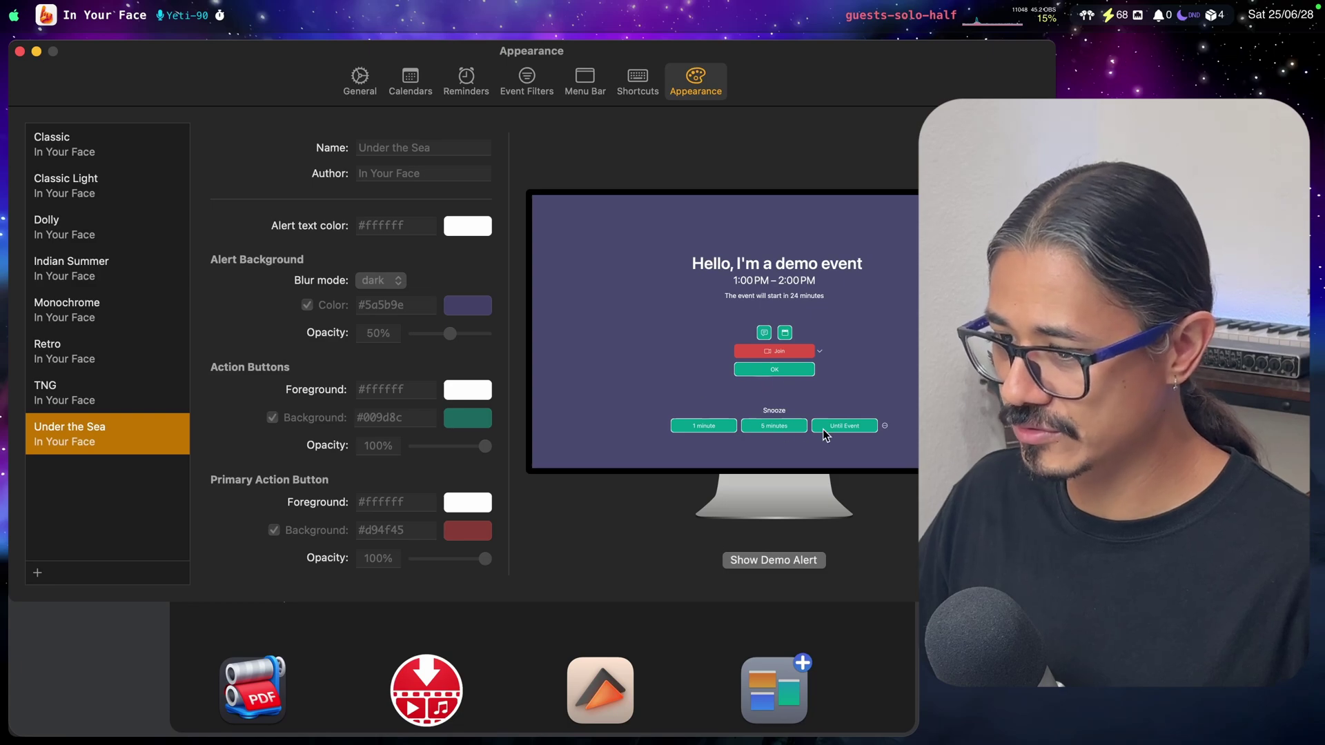
{"action": "left_click", "coordinate": [782, 562]}
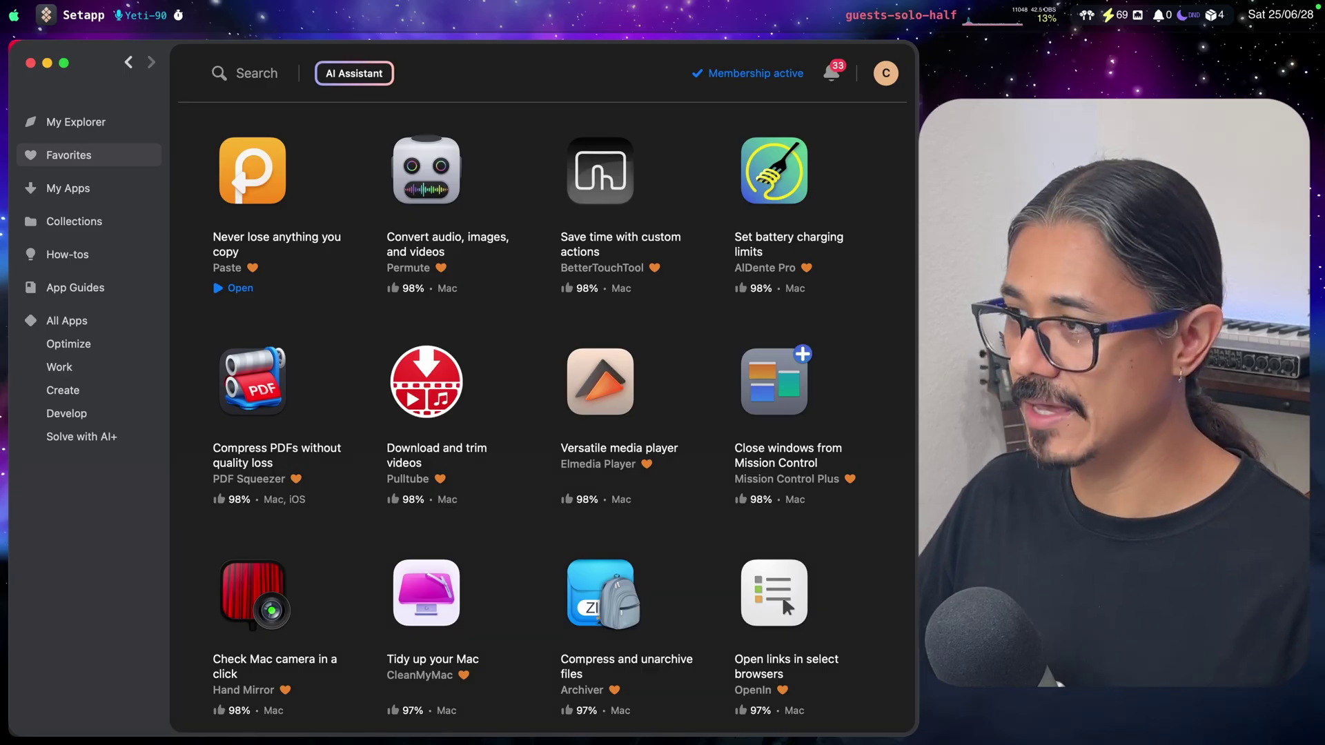
Display the clipboard history in Paste, look over the copied items, and close it.
{"action": "key", "text": "shift+super+v"}
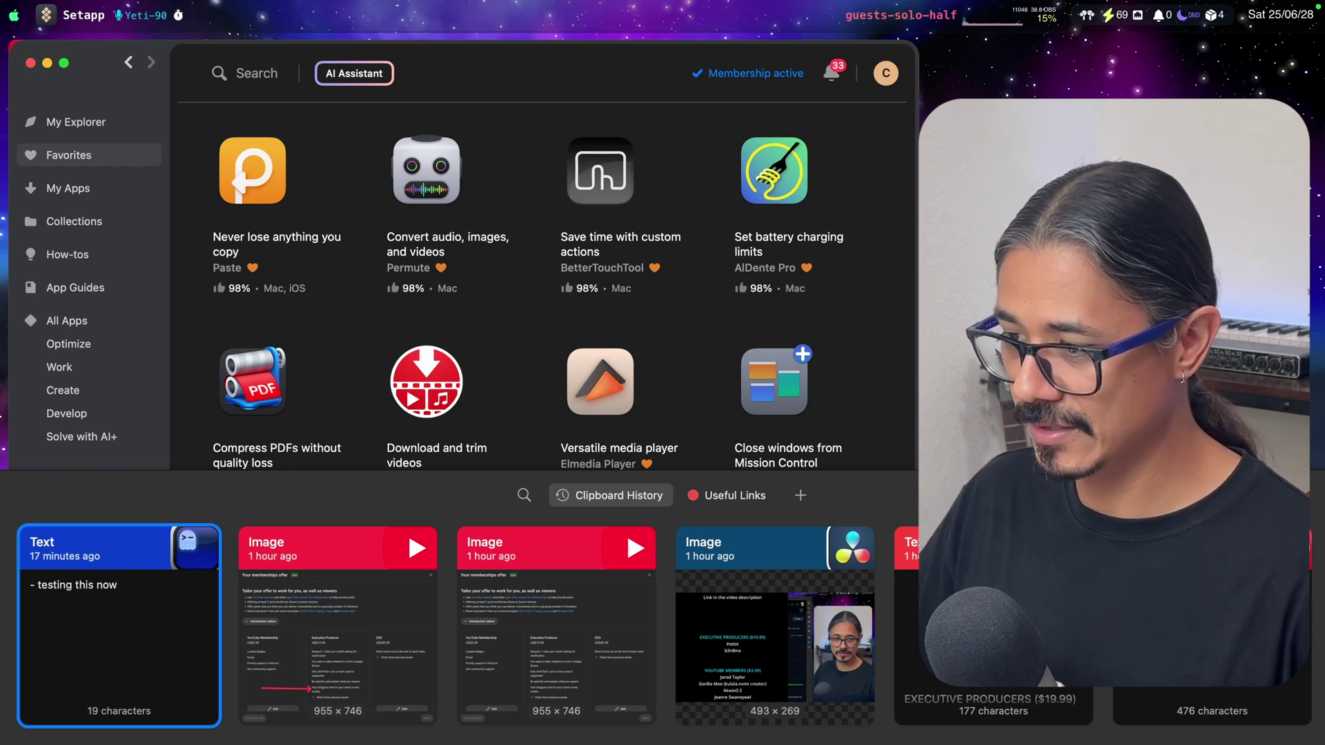
{"action": "key", "text": "Escape"}
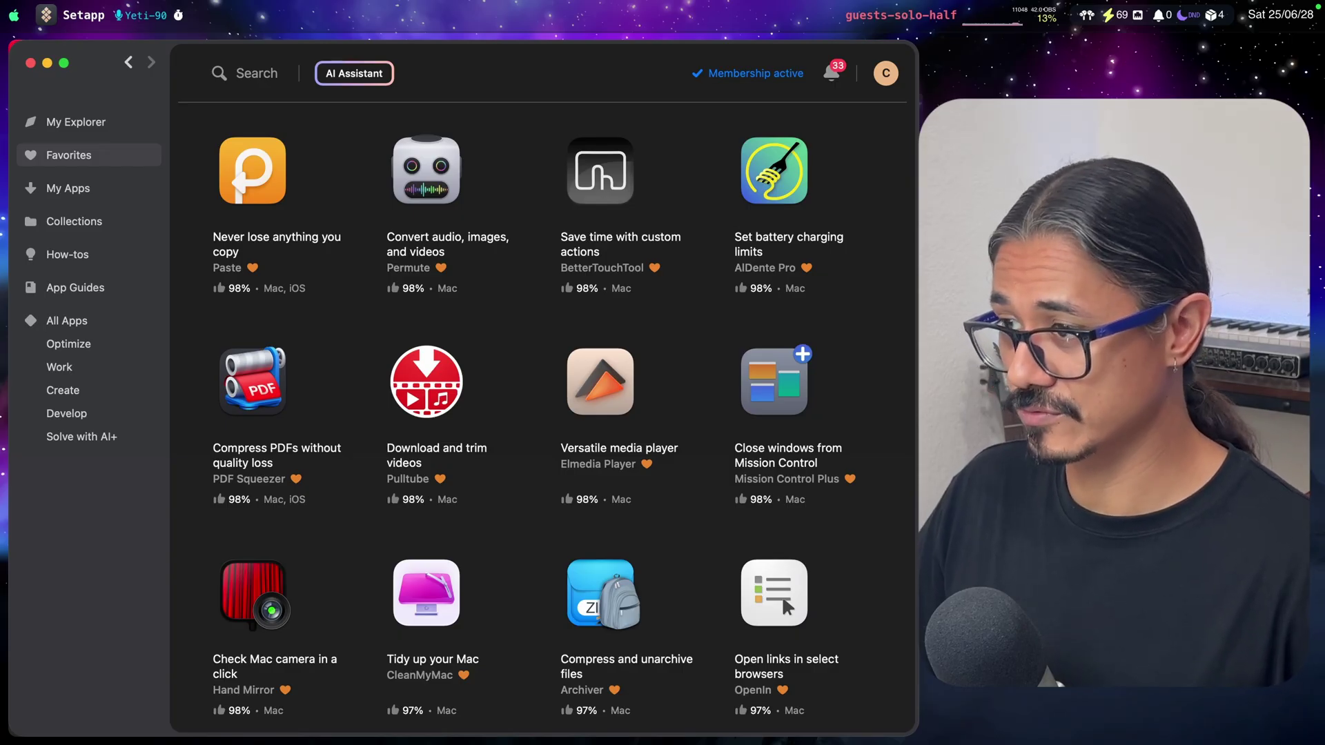
View the "Kanata vs Karabiner-Elements: Which One Wins?" video details in Raycast, and briefly start and cancel screen captures over the Favorites list.
{"action": "key", "text": "alt+space"}
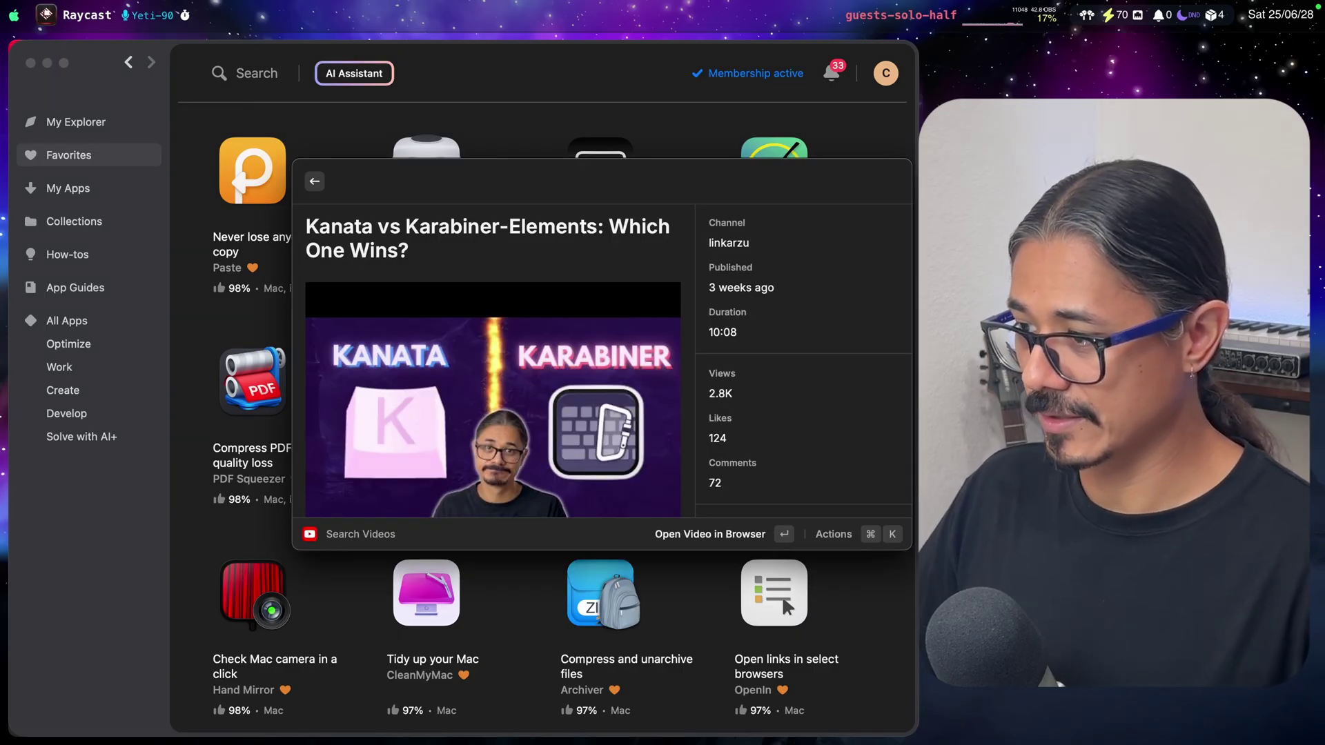
{"action": "key", "text": "ctrl+alt+shift+super+equal"}
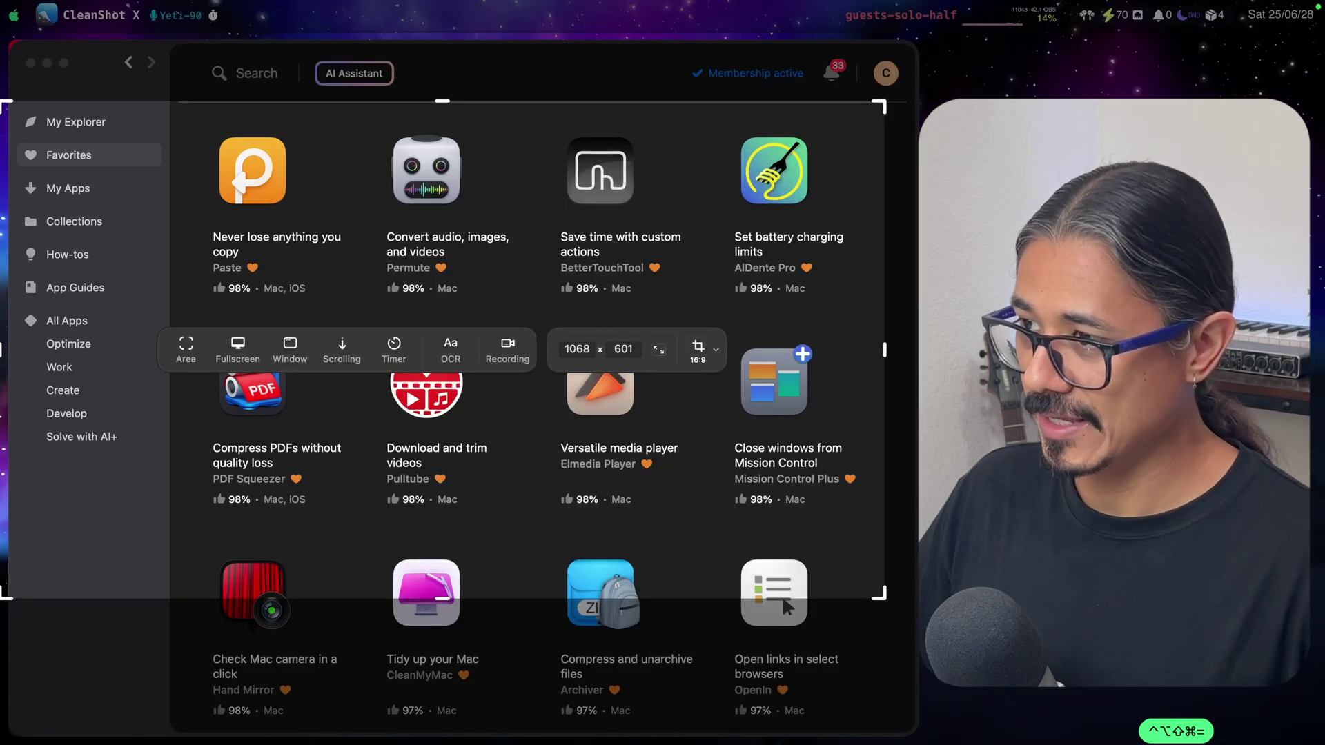
{"action": "key", "text": "Escape"}
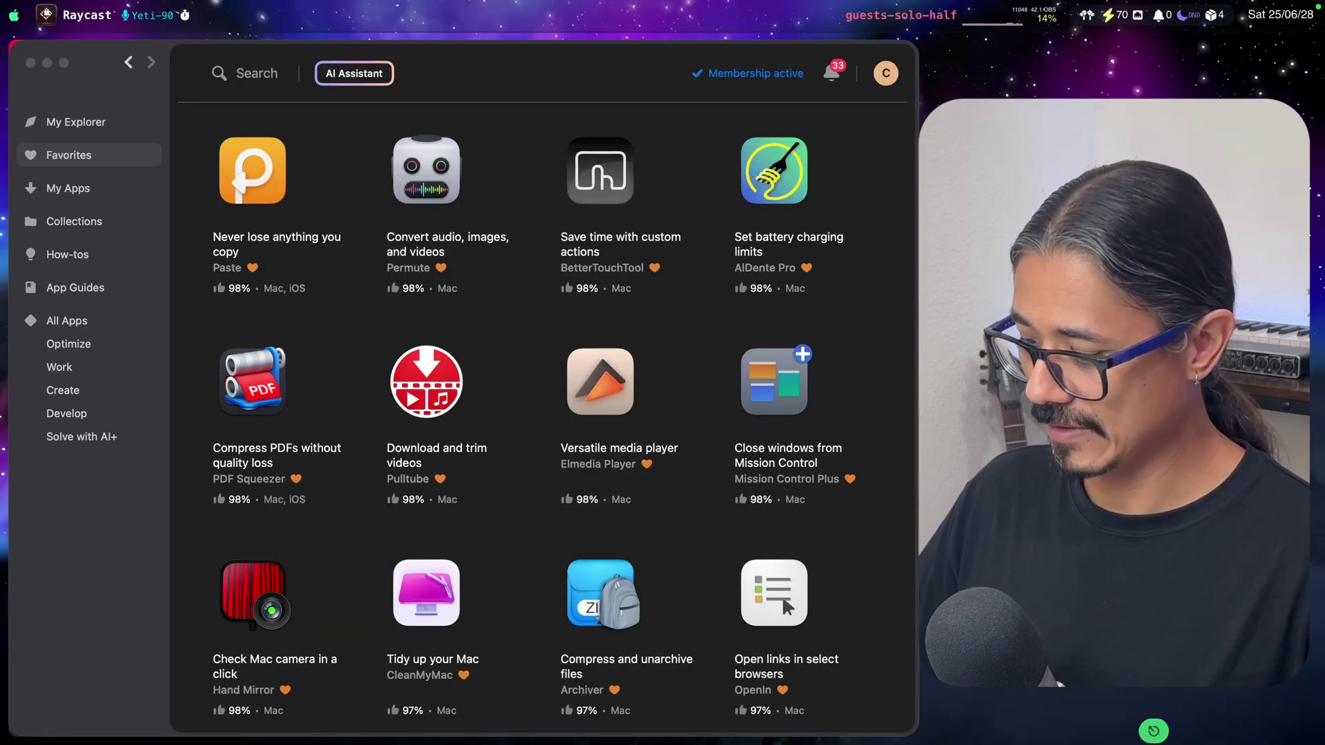
{"action": "key", "text": "ctrl+alt+shift+super+w"}
{"action": "key", "text": "Escape"}
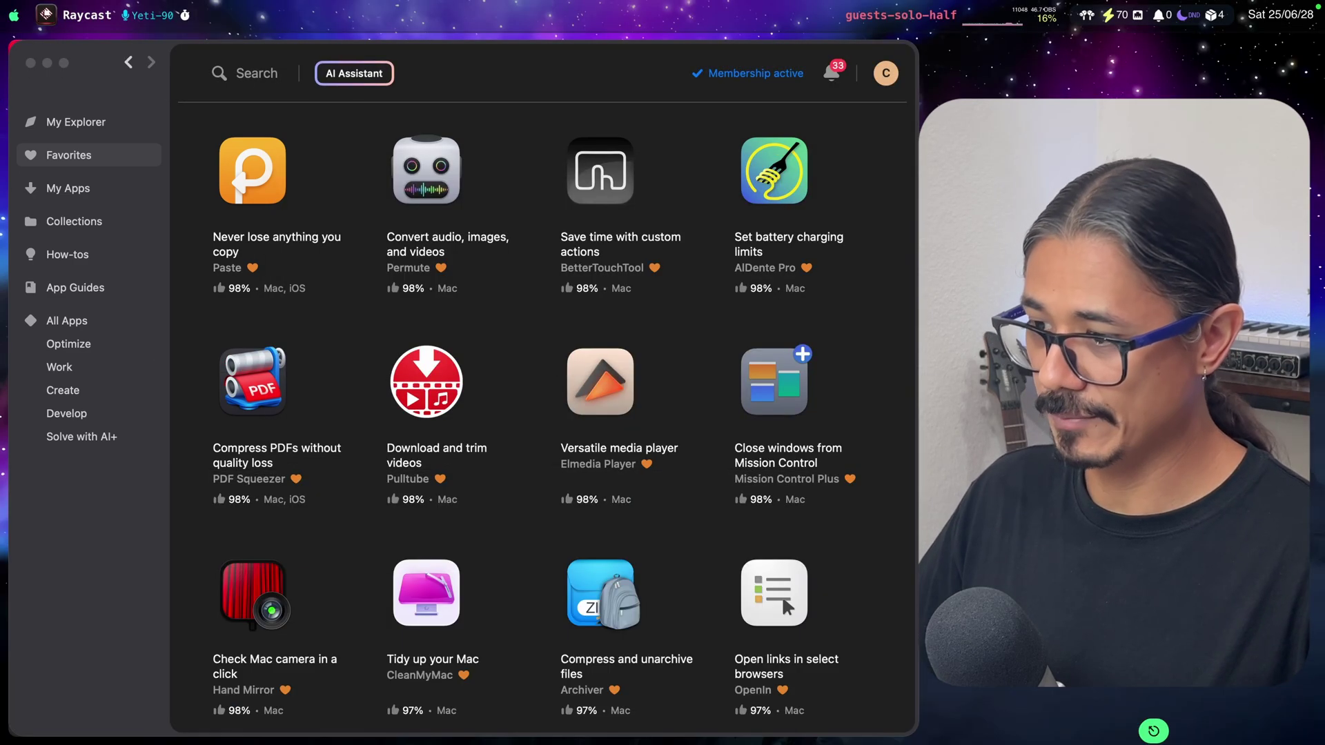
{"action": "key", "text": "super+shift+4"}
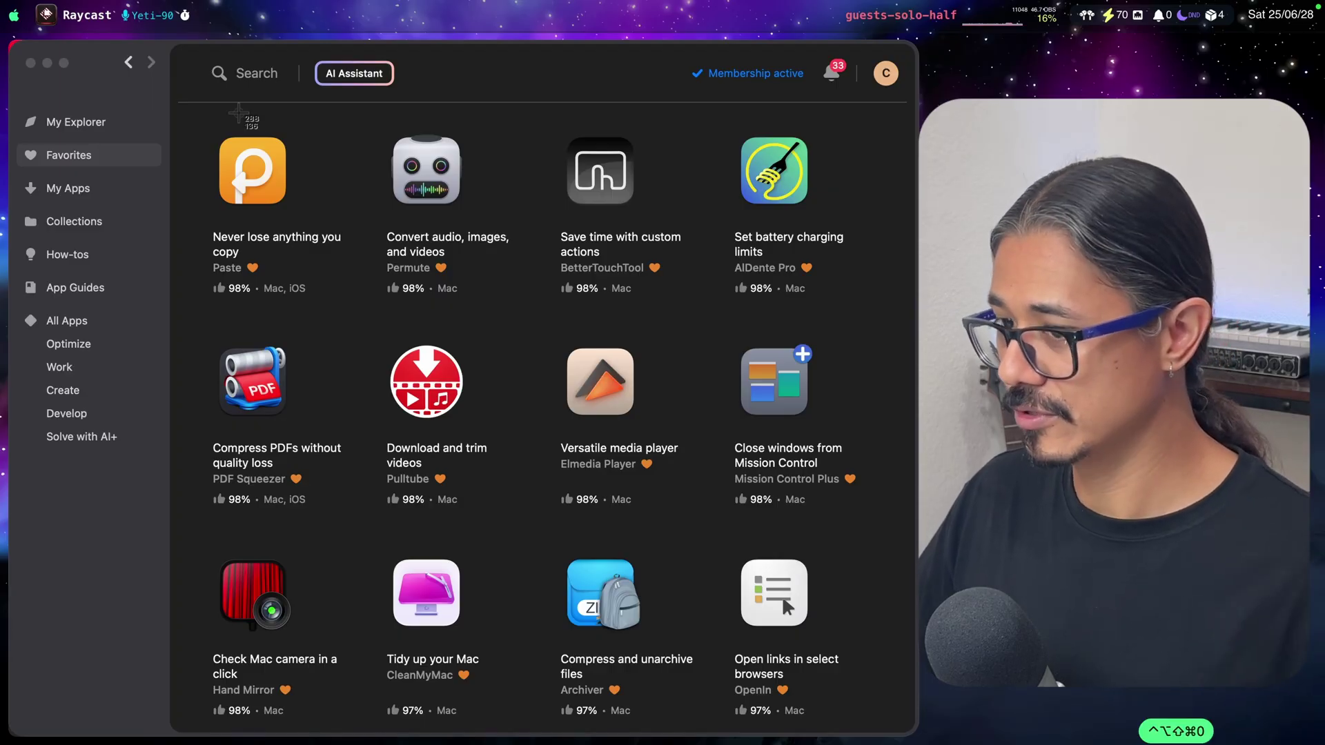
{"action": "key", "text": "Escape"}
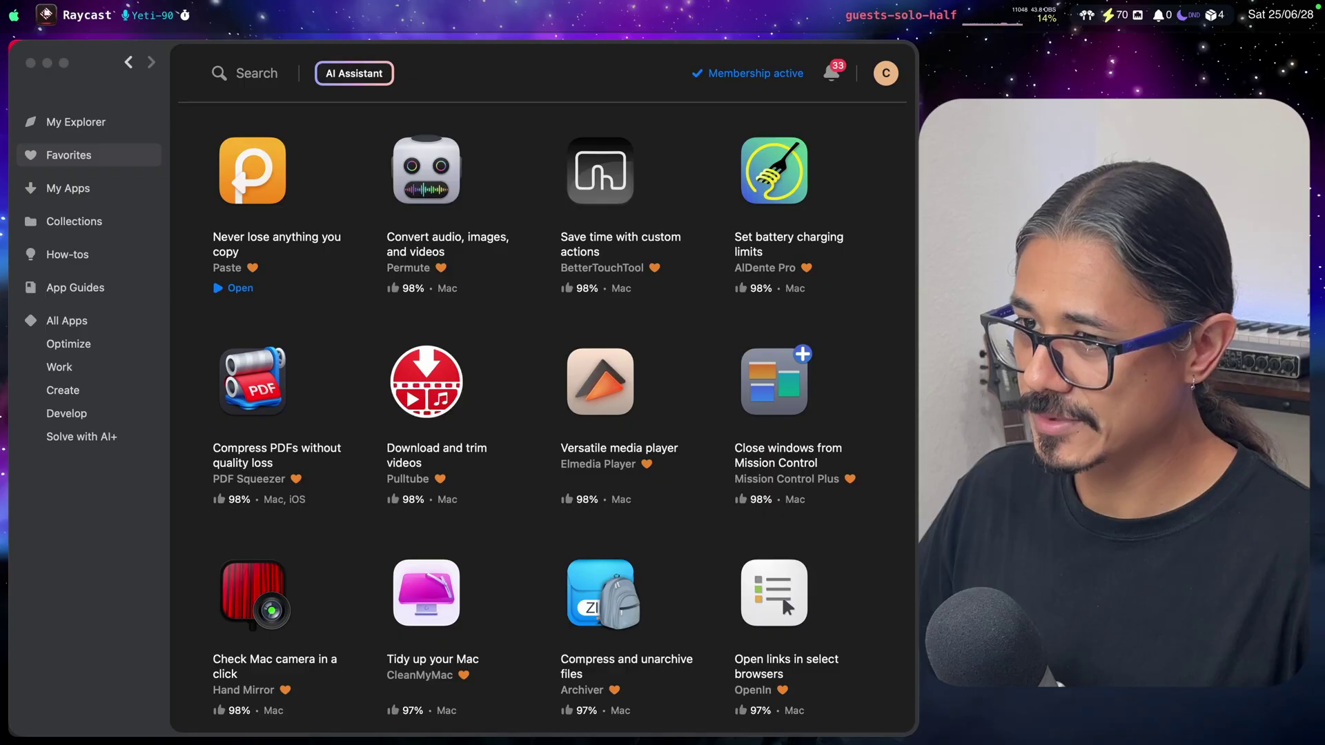
Revisit the Kanata video search in Raycast, and review the General and Shortcuts settings of Paste.
{"action": "key", "text": "super+space"}
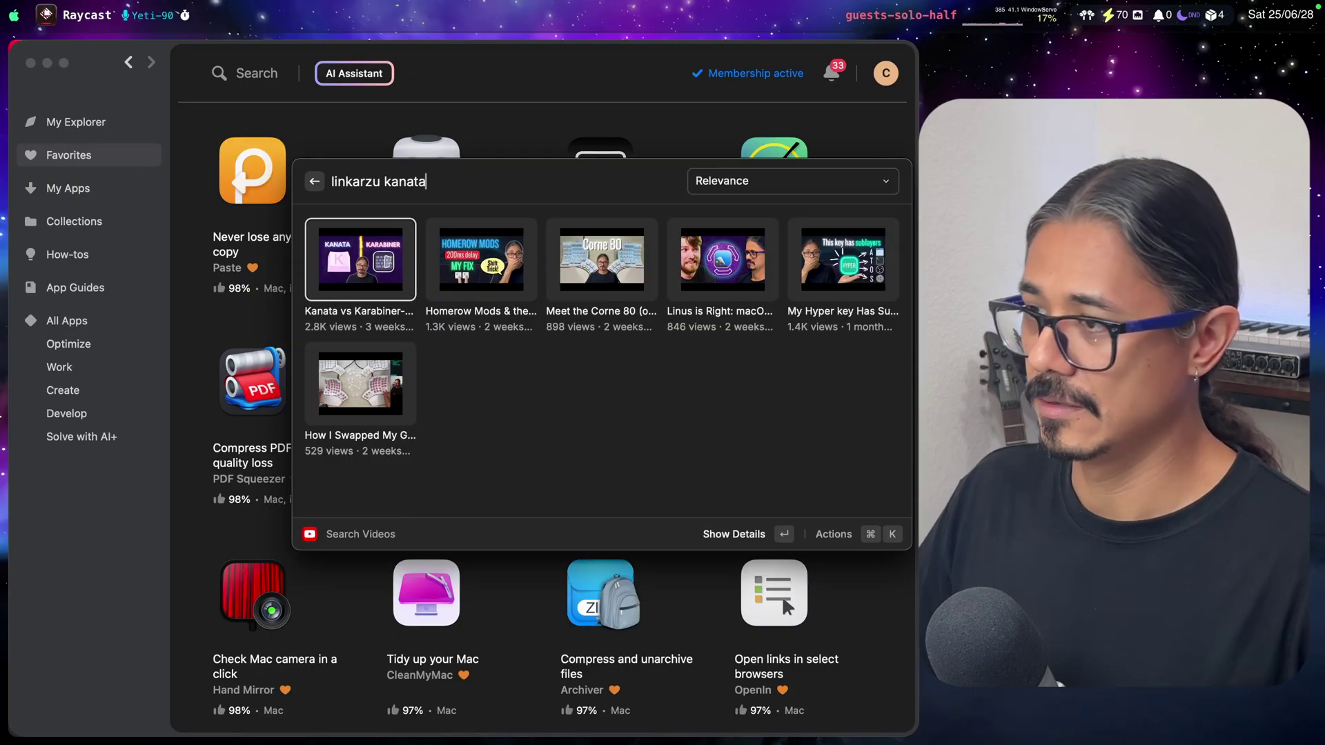
{"action": "key", "text": "Return"}
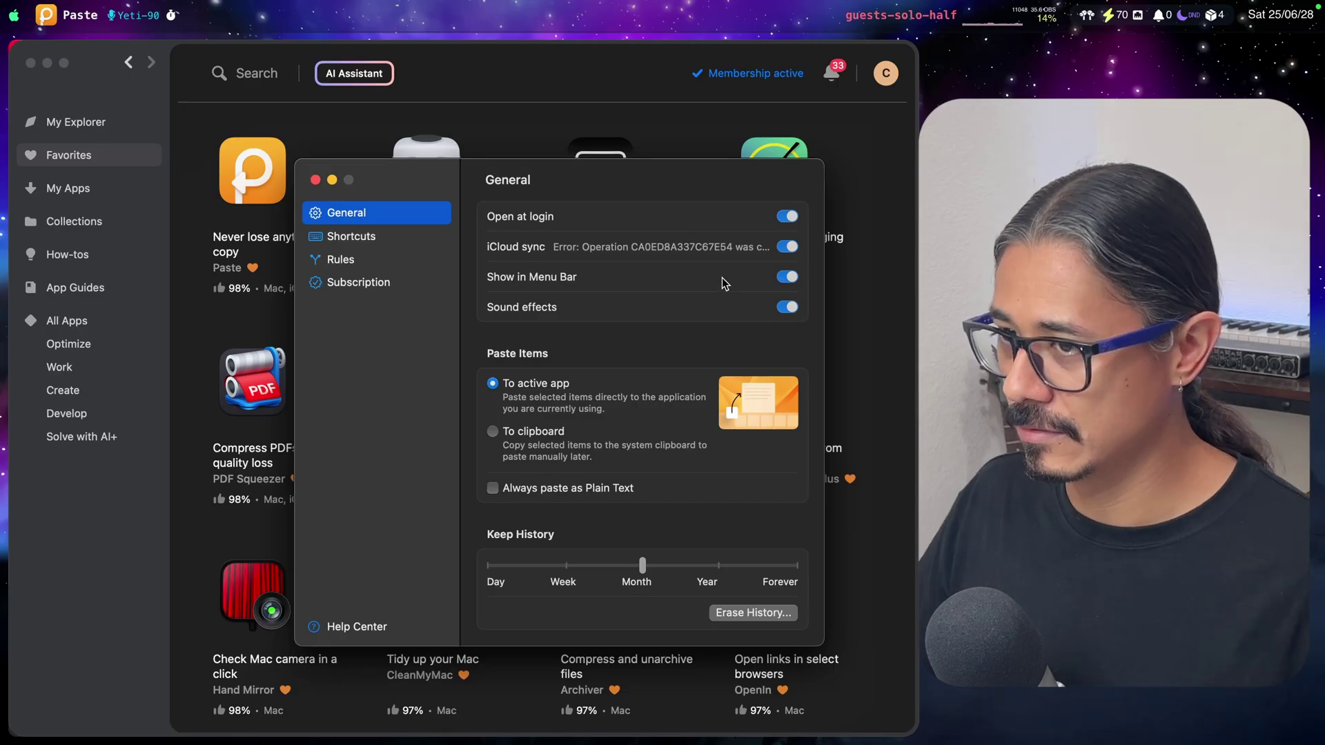
{"action": "left_click", "coordinate": [352, 238]}
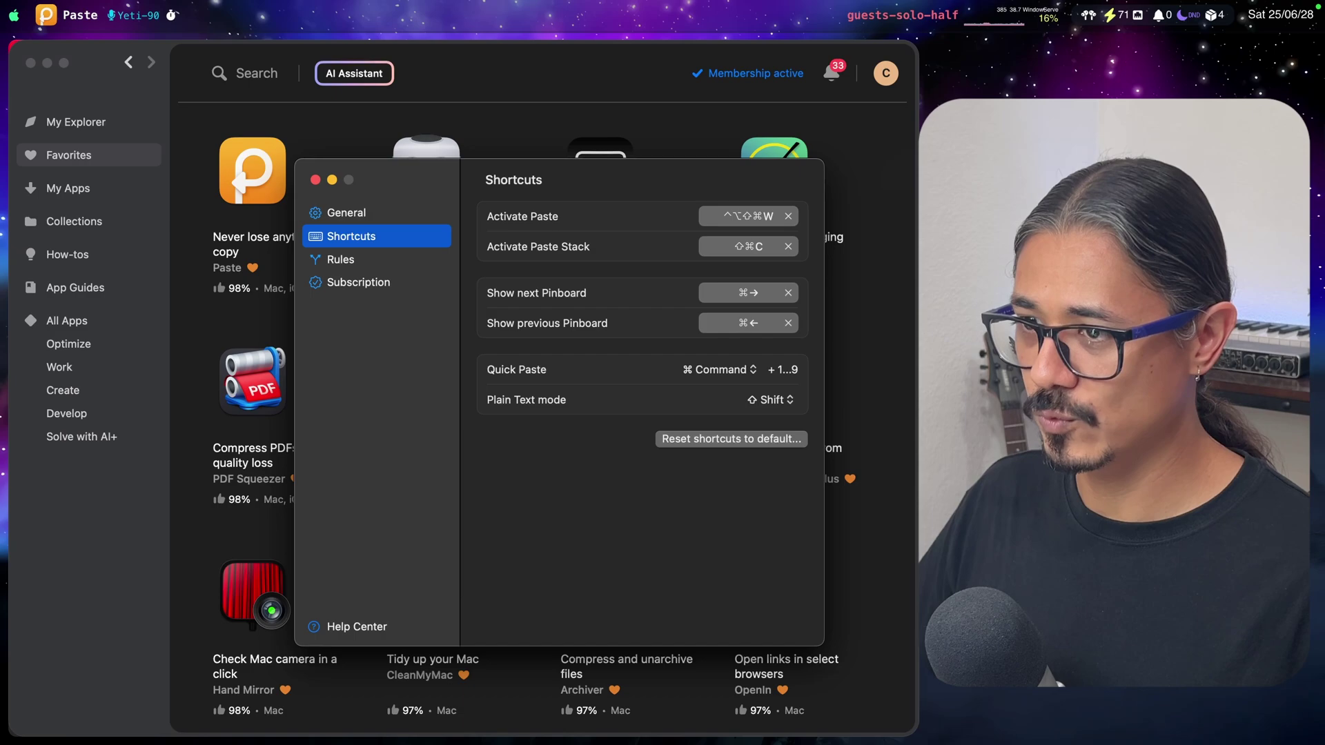
Switch to the GitHub profile in Vivaldi, start a Paste Stack, and move it clear of the README text.
{"action": "key", "text": "super+Tab"}
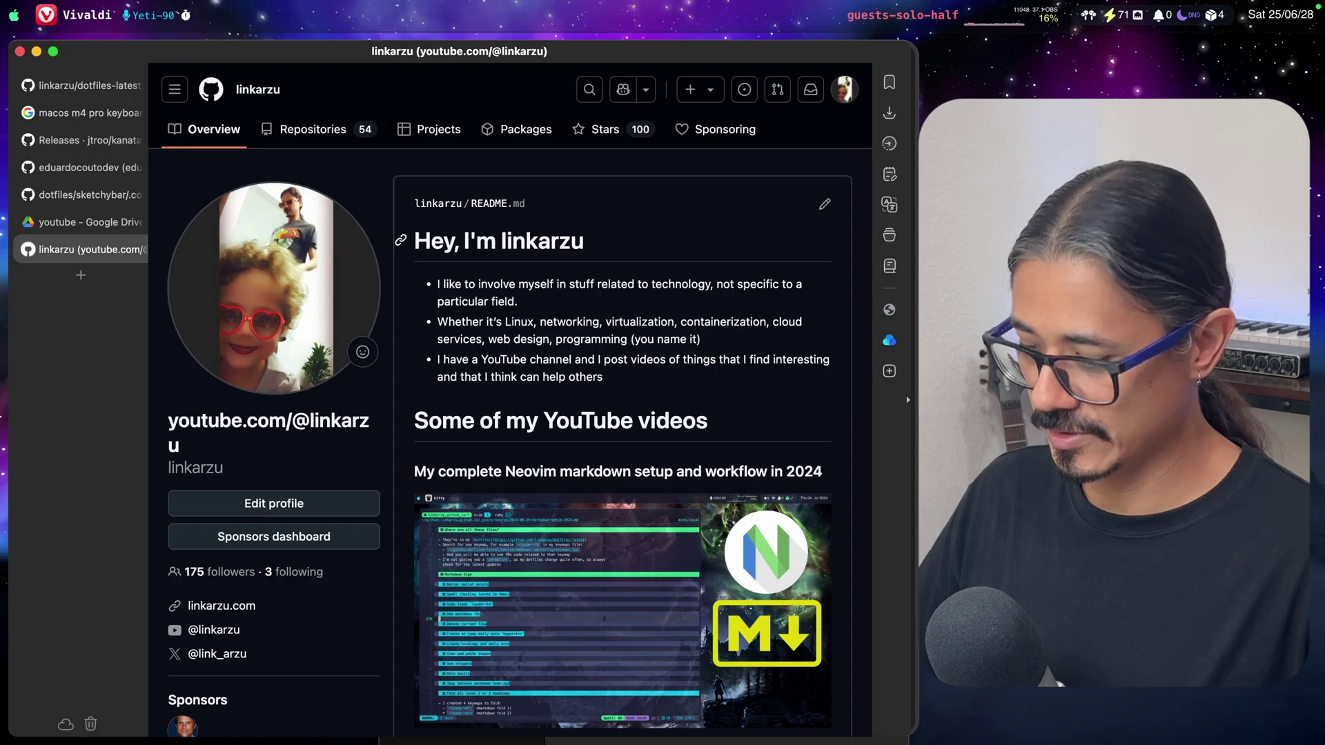
{"action": "key", "text": "shift+super+c"}
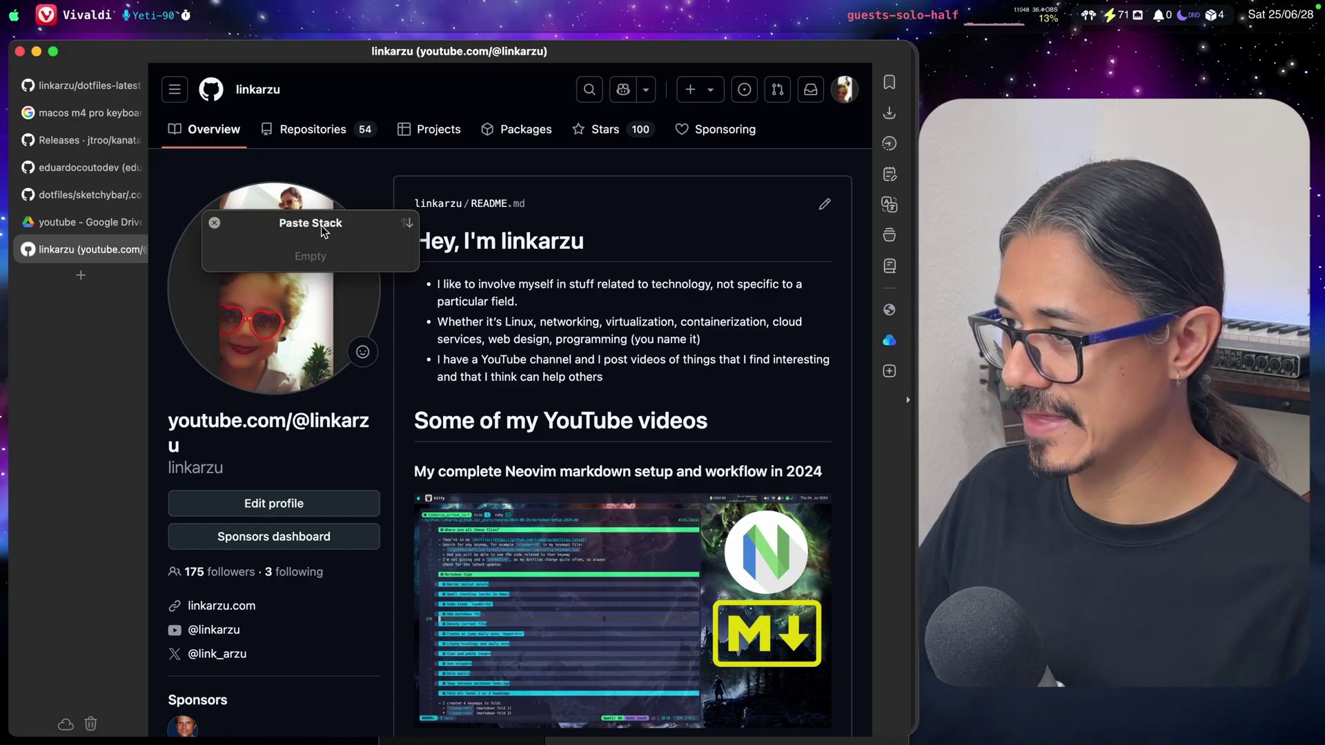
{"action": "left_click_drag", "start_coordinate": [324, 231], "coordinate": [274, 211]}
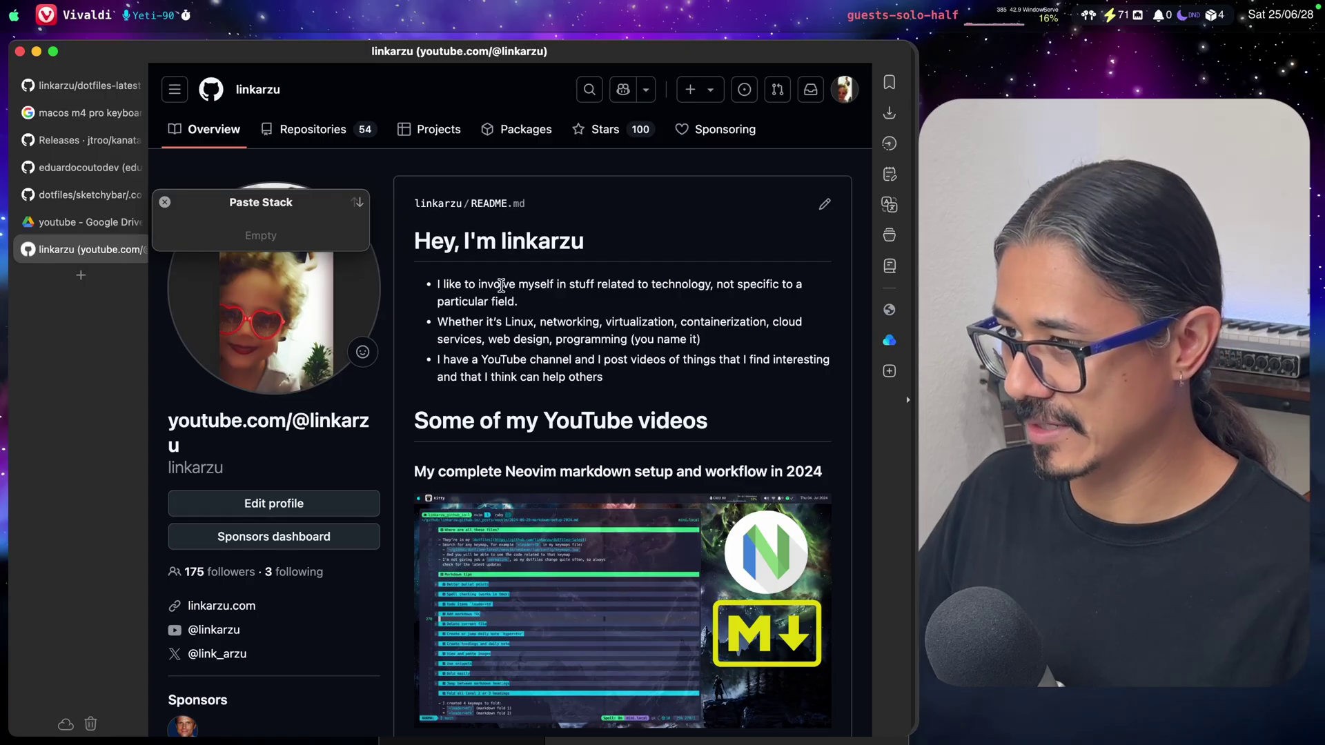
Copy the words "involve", "related" and "virtualization" separately from the README bullets into the Paste Stack.
{"action": "double_click", "coordinate": [502, 285]}
{"action": "key", "text": "super+c"}
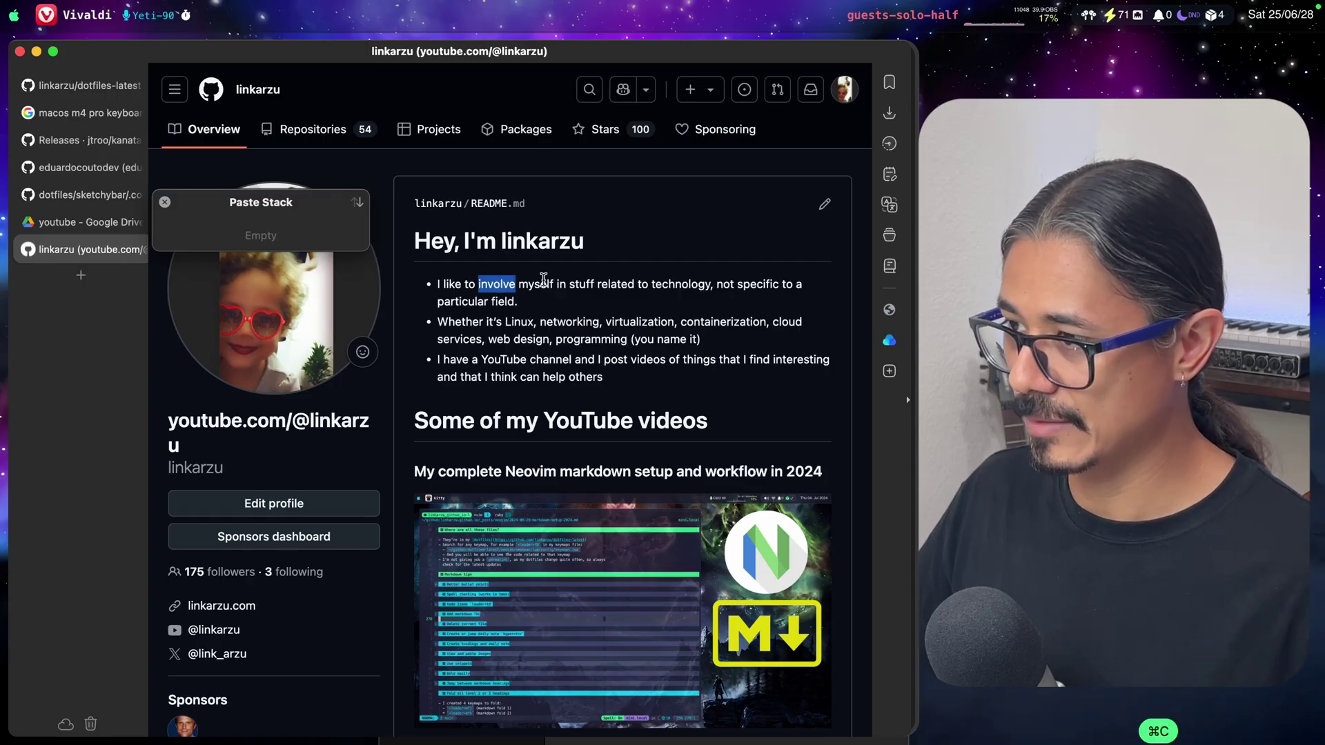
{"action": "left_click", "coordinate": [613, 283]}
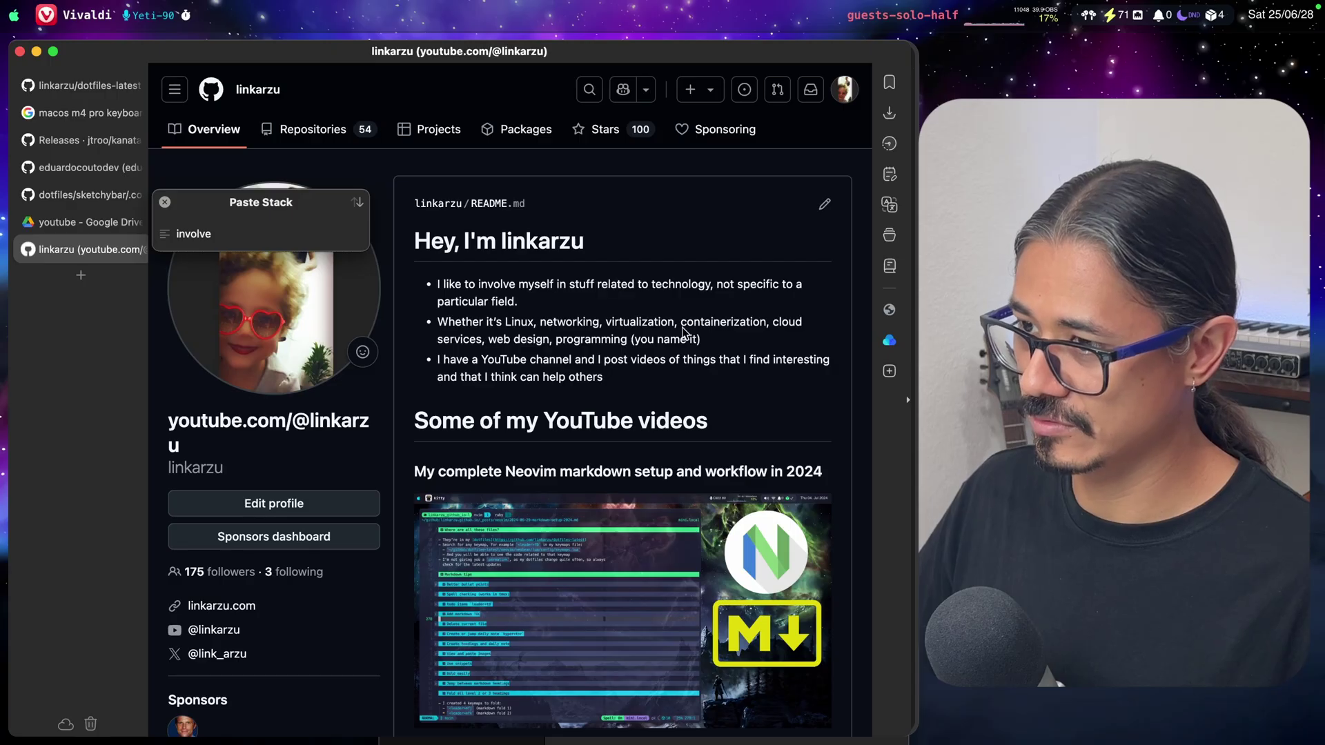
{"action": "double_click", "coordinate": [614, 284]}
{"action": "key", "text": "super+c"}
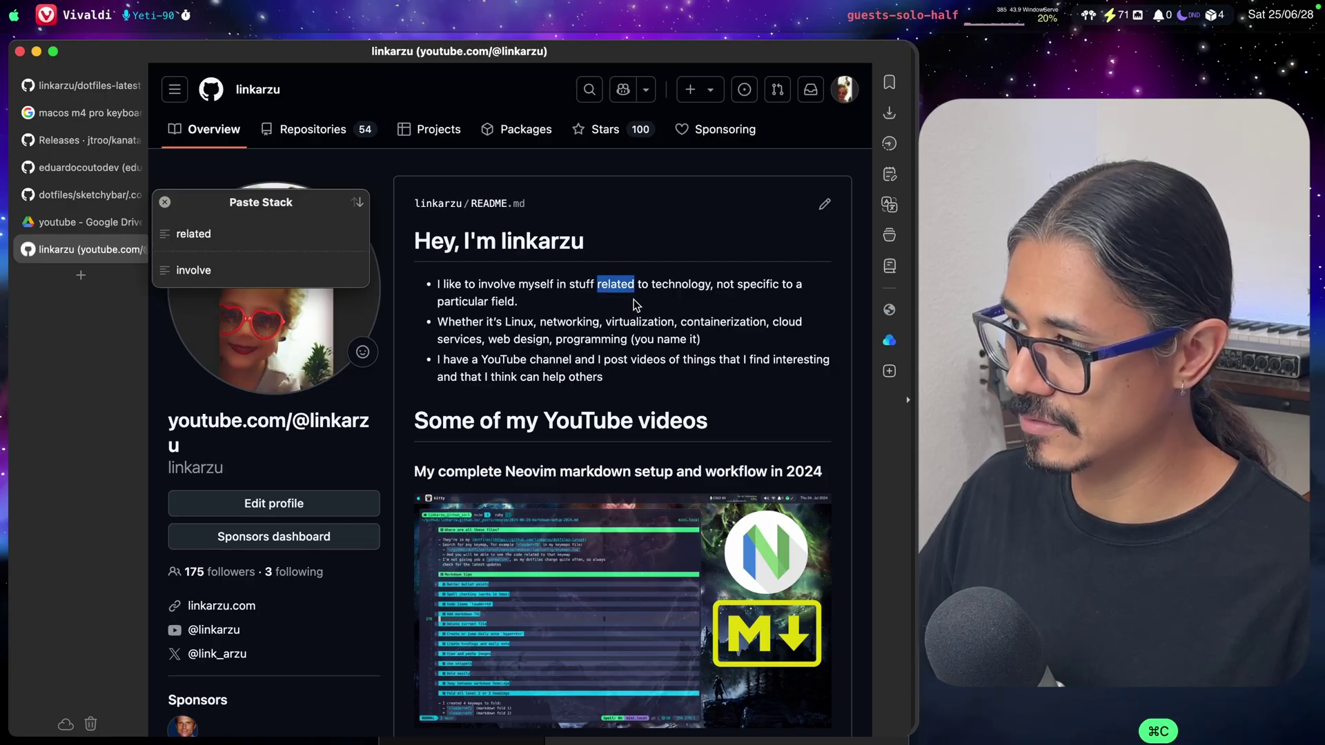
{"action": "double_click", "coordinate": [640, 323]}
{"action": "key", "text": "super+c"}
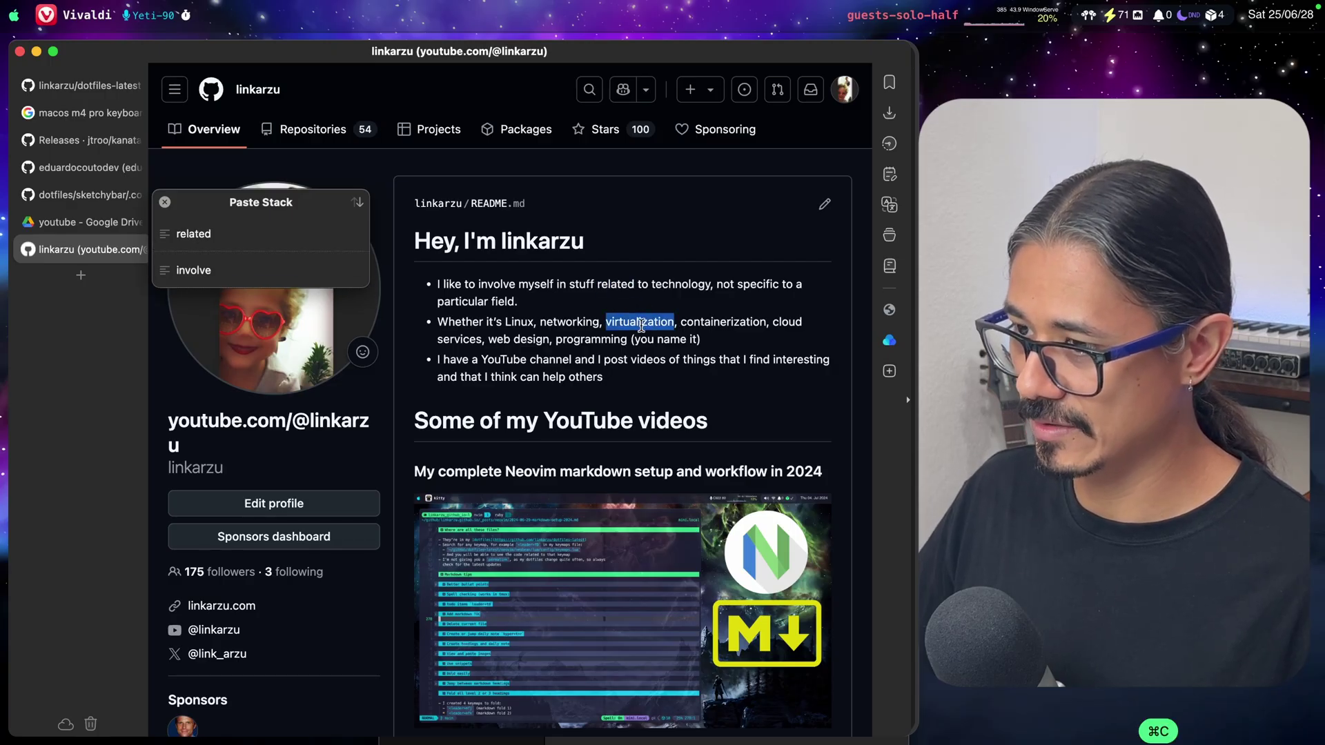
Add "have a YouTube channel and I post videos", "think can help others" and the heading "Some of my YouTube videos" to the Paste Stack.
{"action": "left_click_drag", "start_coordinate": [442, 360], "coordinate": [487, 378]}
{"action": "key", "text": "super+c"}
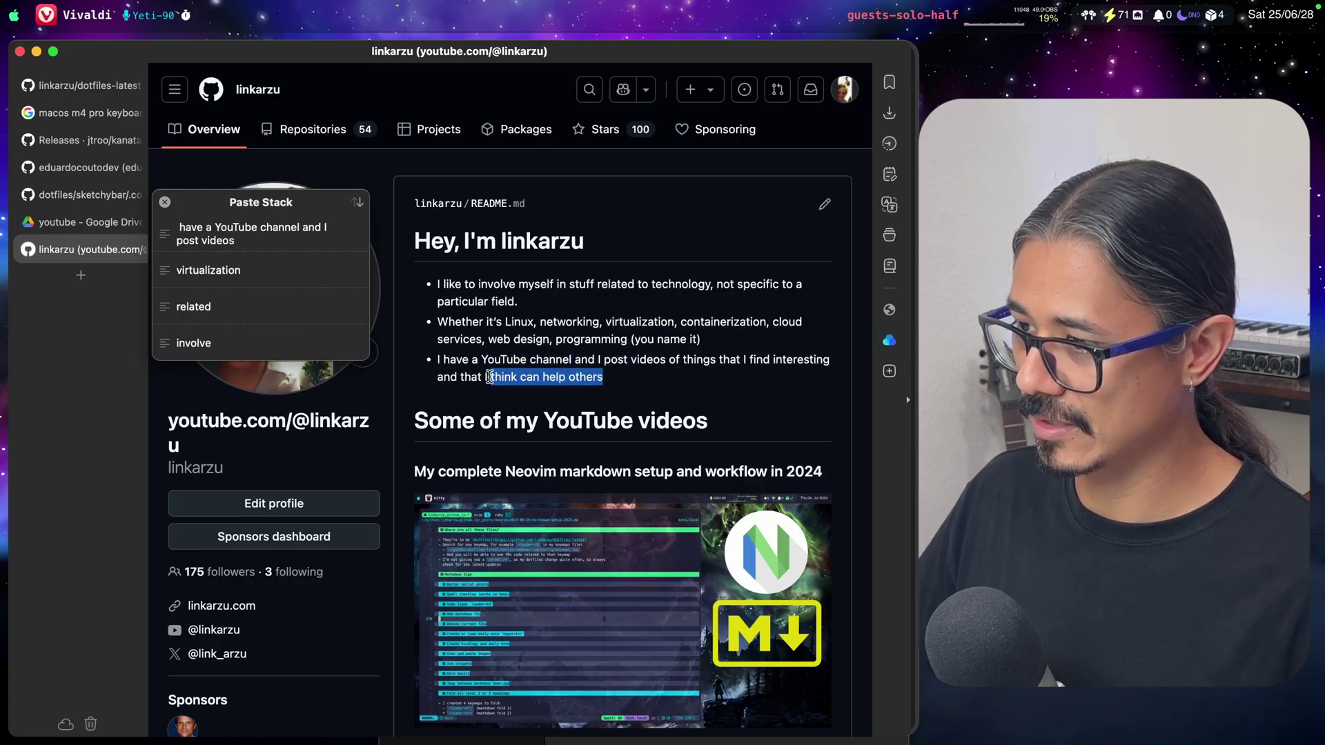
{"action": "key", "text": "super+c"}
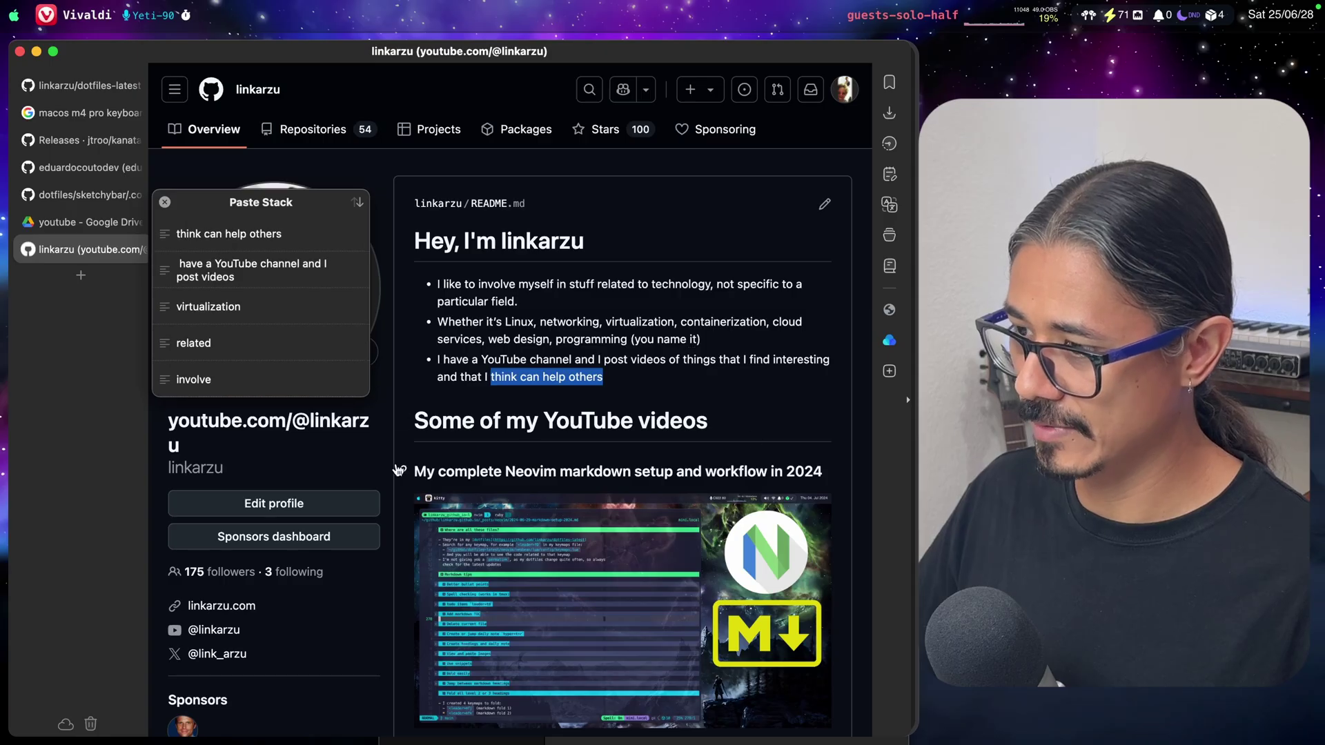
{"action": "left_click_drag", "start_coordinate": [710, 422], "coordinate": [419, 430]}
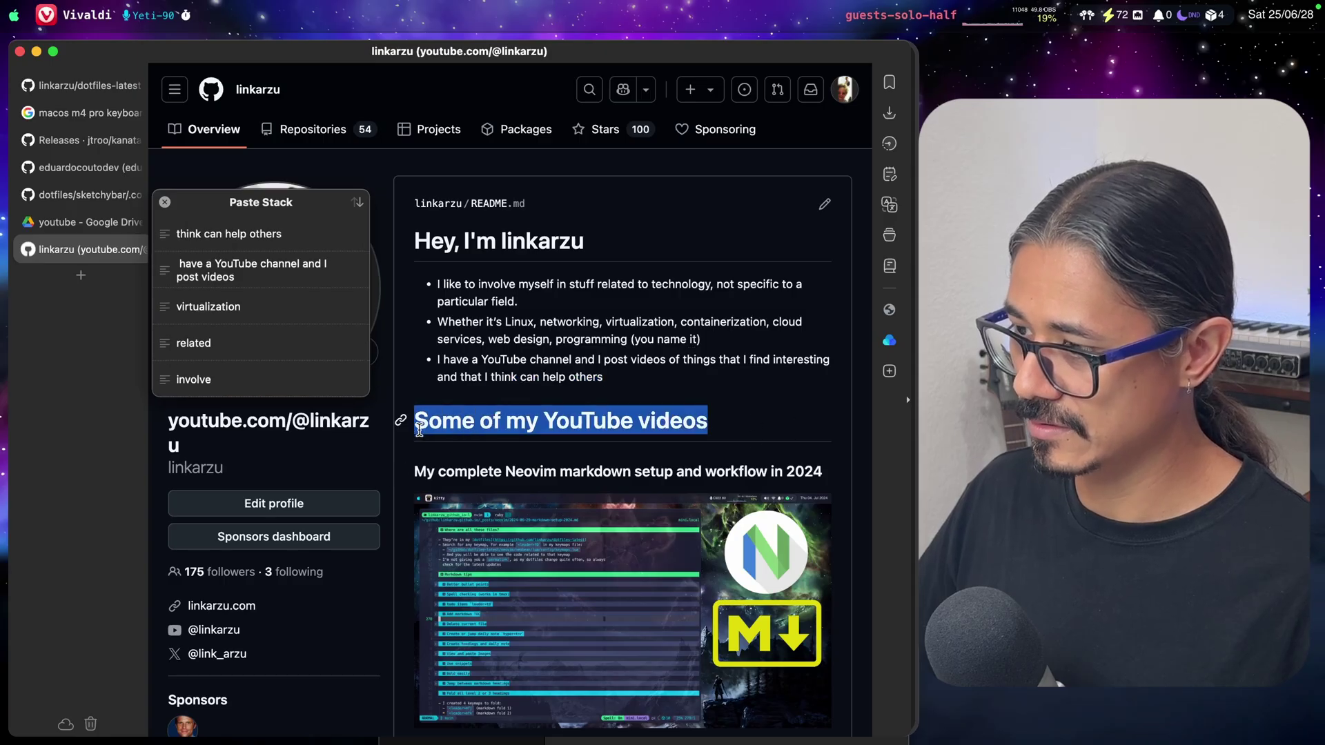
{"action": "key", "text": "super+c"}
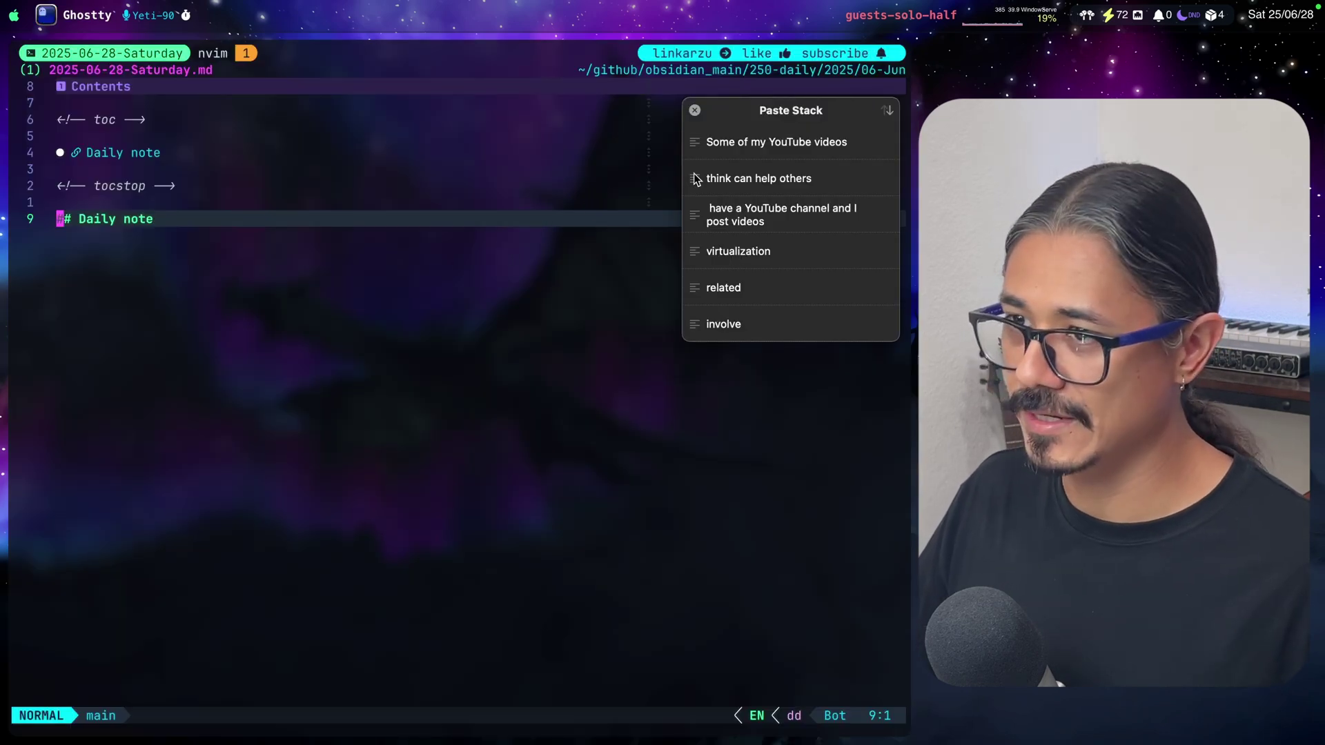
In the Neovim note 2025-06-28-Saturday.md in Ghostty, yank the "Daily note" heading line and start two new lines below it.
{"action": "key", "text": "y"}
{"action": "key", "text": "y"}
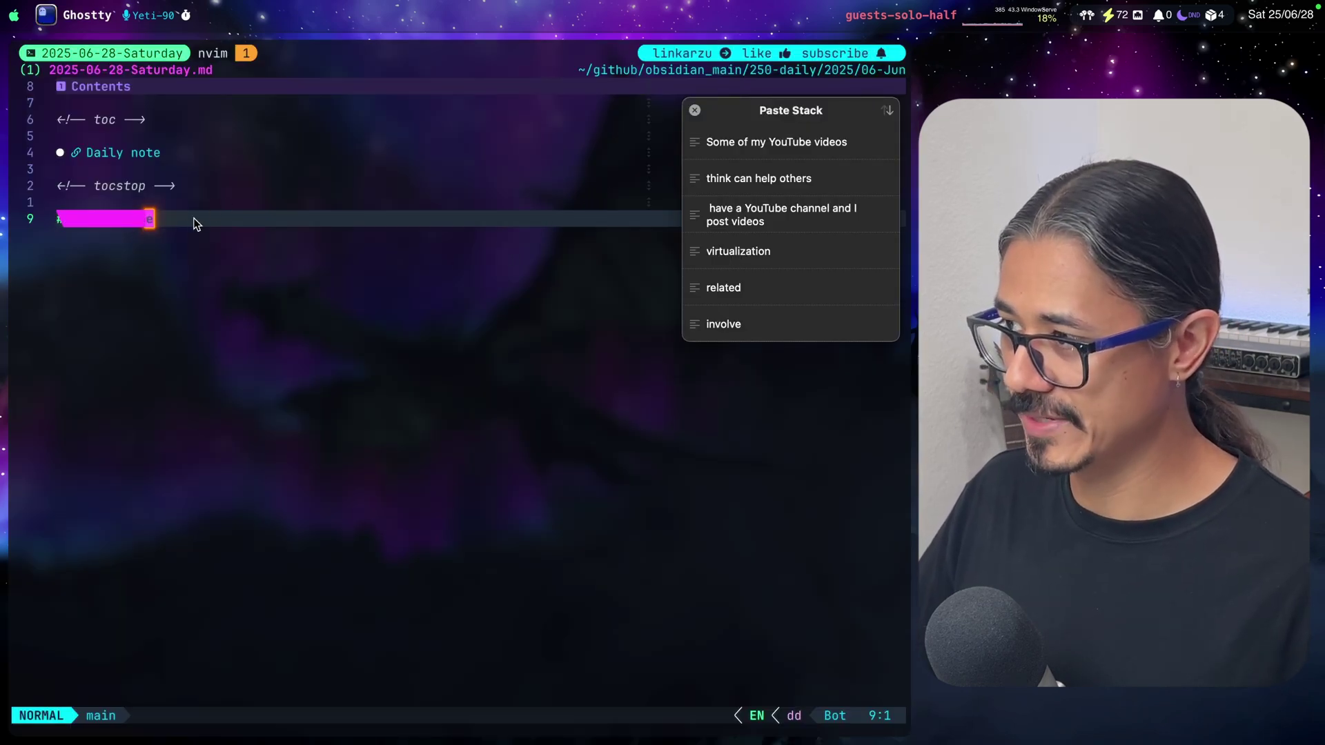
{"action": "key", "text": "o"}
{"action": "key", "text": "Return"}
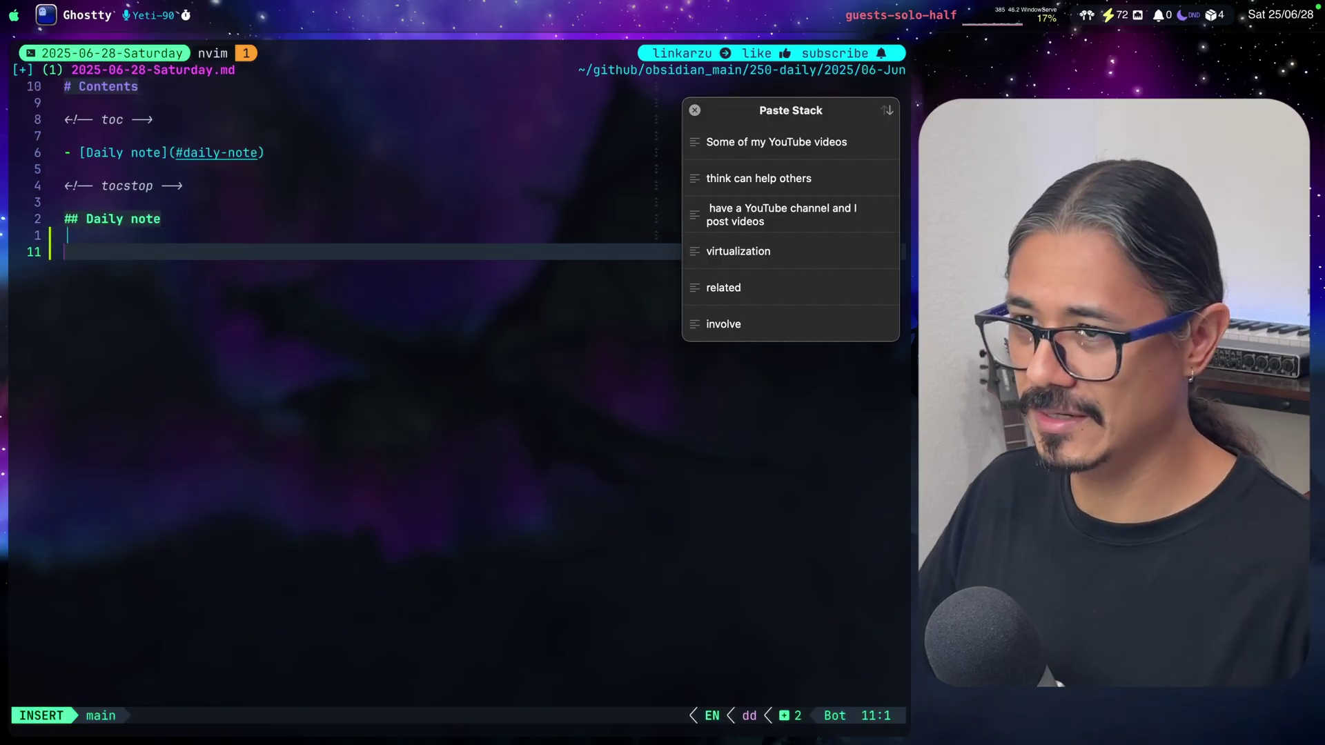
Toggle the Paste Stack's order back and forth, leaving it reversed so that "involve" is pasted first.
{"action": "left_click", "coordinate": [891, 113]}
{"action": "left_click", "coordinate": [891, 114]}
{"action": "left_click", "coordinate": [890, 114]}
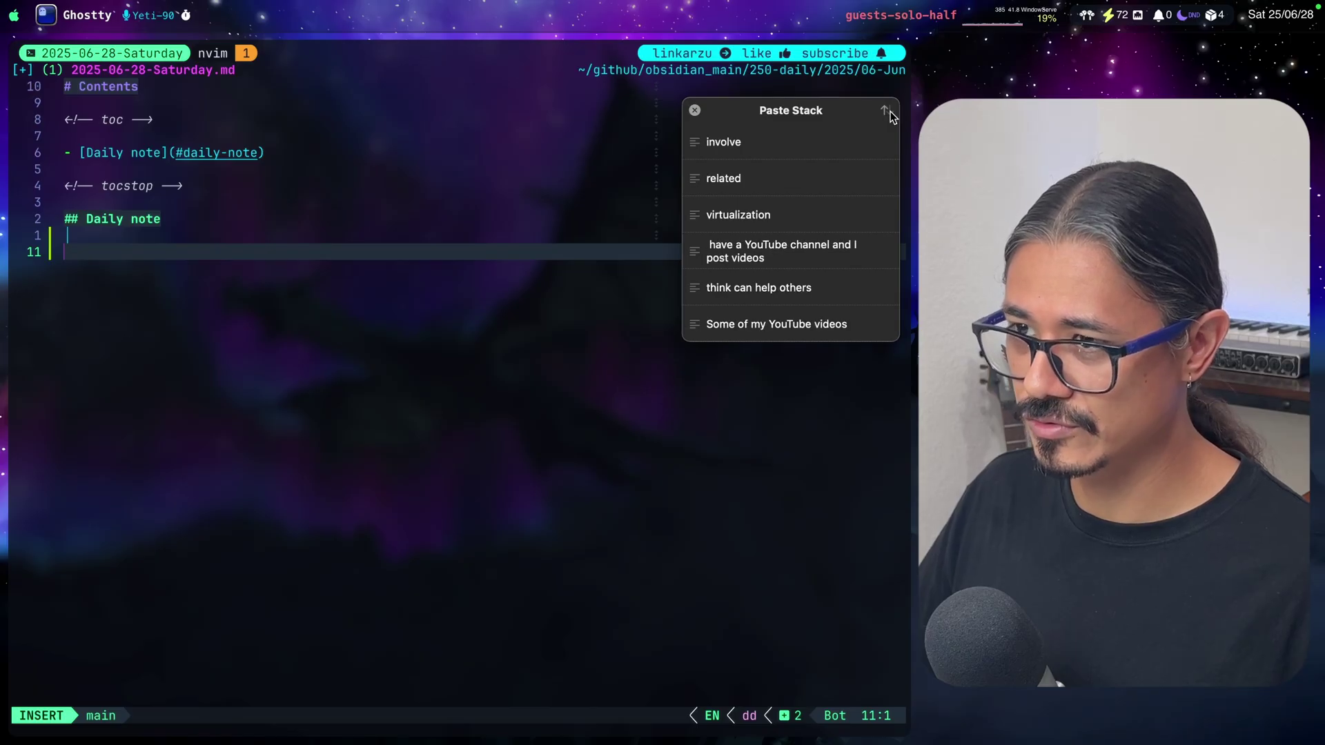
{"action": "left_click", "coordinate": [890, 113]}
{"action": "left_click", "coordinate": [890, 114]}
{"action": "left_click", "coordinate": [890, 113]}
{"action": "left_click", "coordinate": [889, 111]}
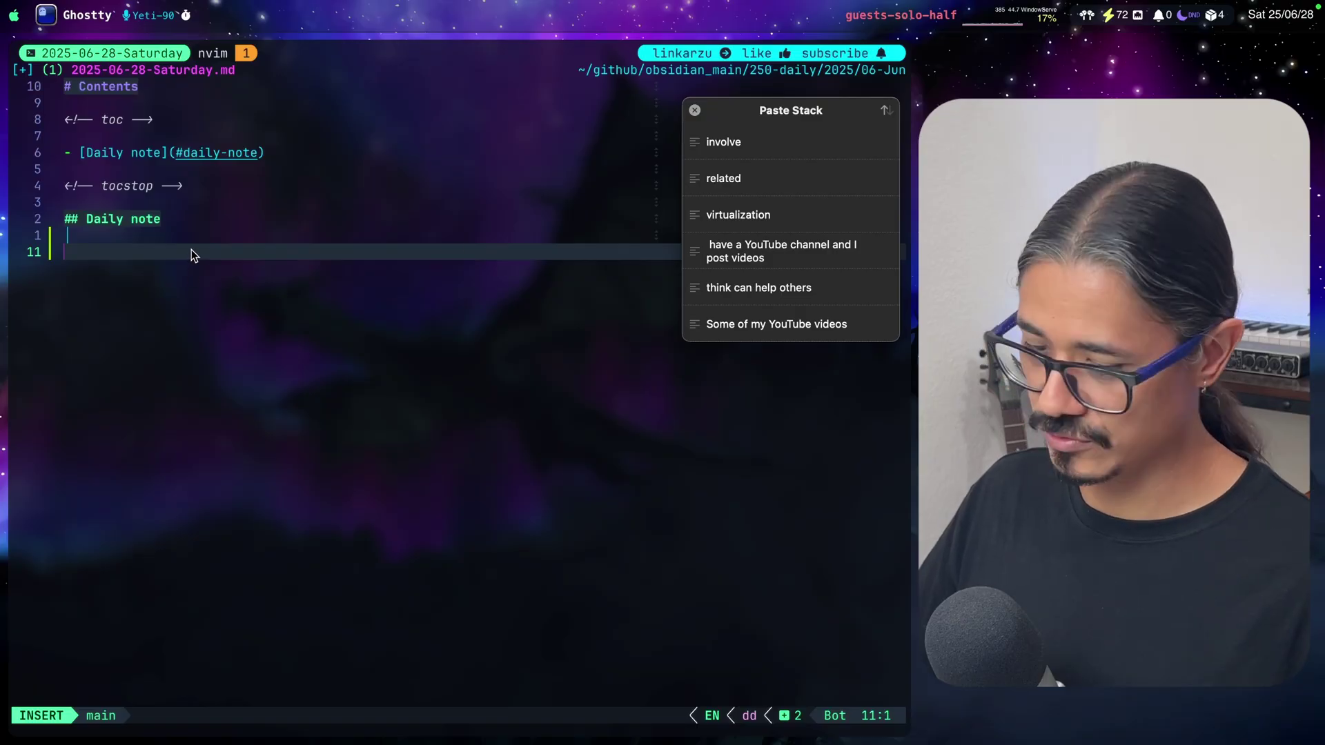
Paste "involve", "related" and "virtualization" from the Paste Stack under the Daily note heading, separated by blank lines.
{"action": "key", "text": "super+v"}
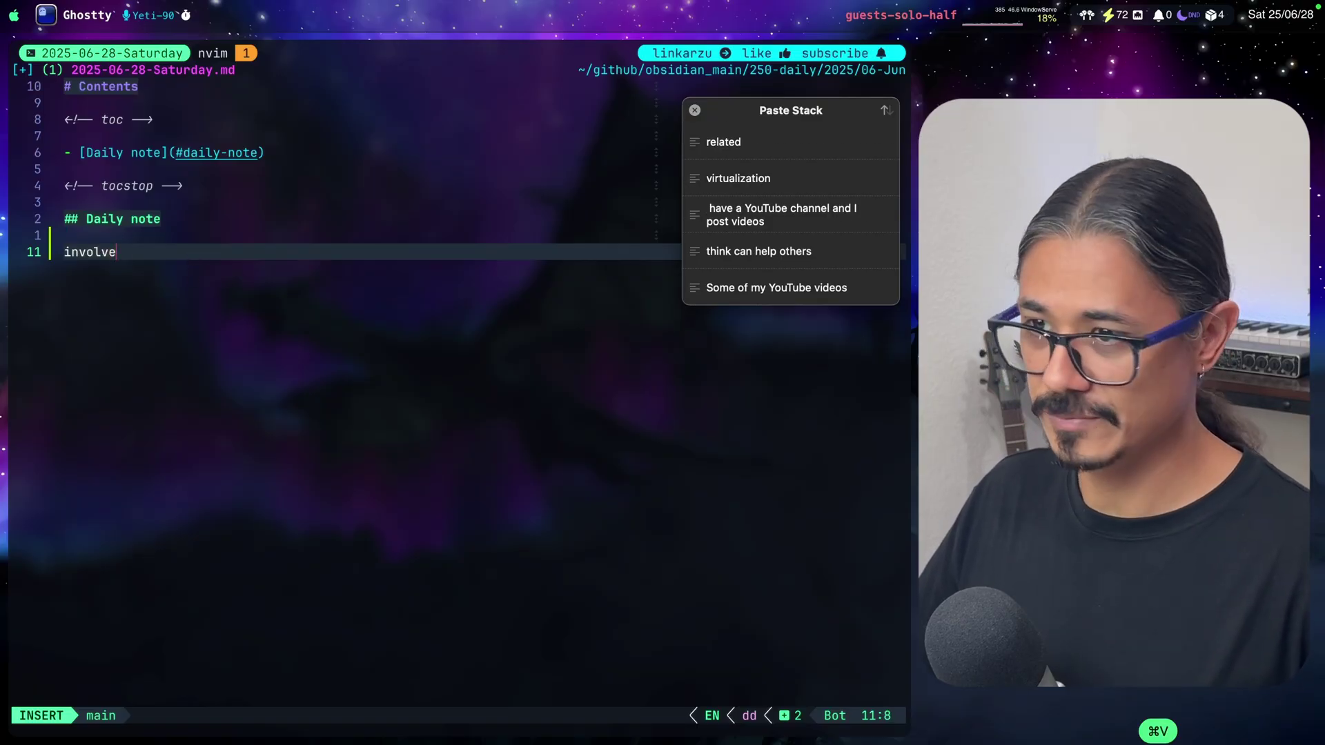
{"action": "key", "text": "Return"}
{"action": "key", "text": "Return"}
{"action": "key", "text": "super+v"}
{"action": "key", "text": "Return"}
{"action": "key", "text": "Return"}
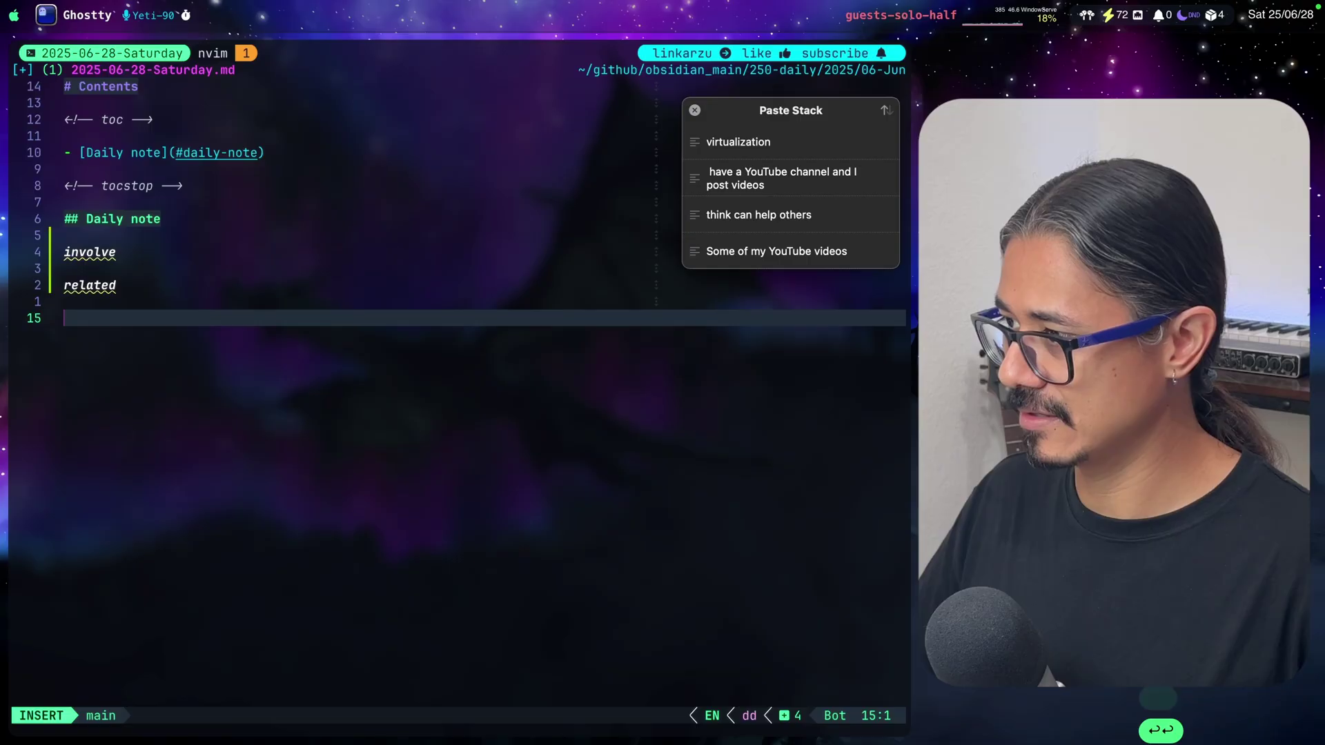
{"action": "key", "text": "super+v"}
{"action": "key", "text": "Return"}
{"action": "key", "text": "Return"}
Paste the remaining three Paste Stack items, ending with "Some of my YouTube videos", separated by blank lines, and leave insert mode.
{"action": "key", "text": "super+v"}
{"action": "key", "text": "Return"}
{"action": "key", "text": "Return"}
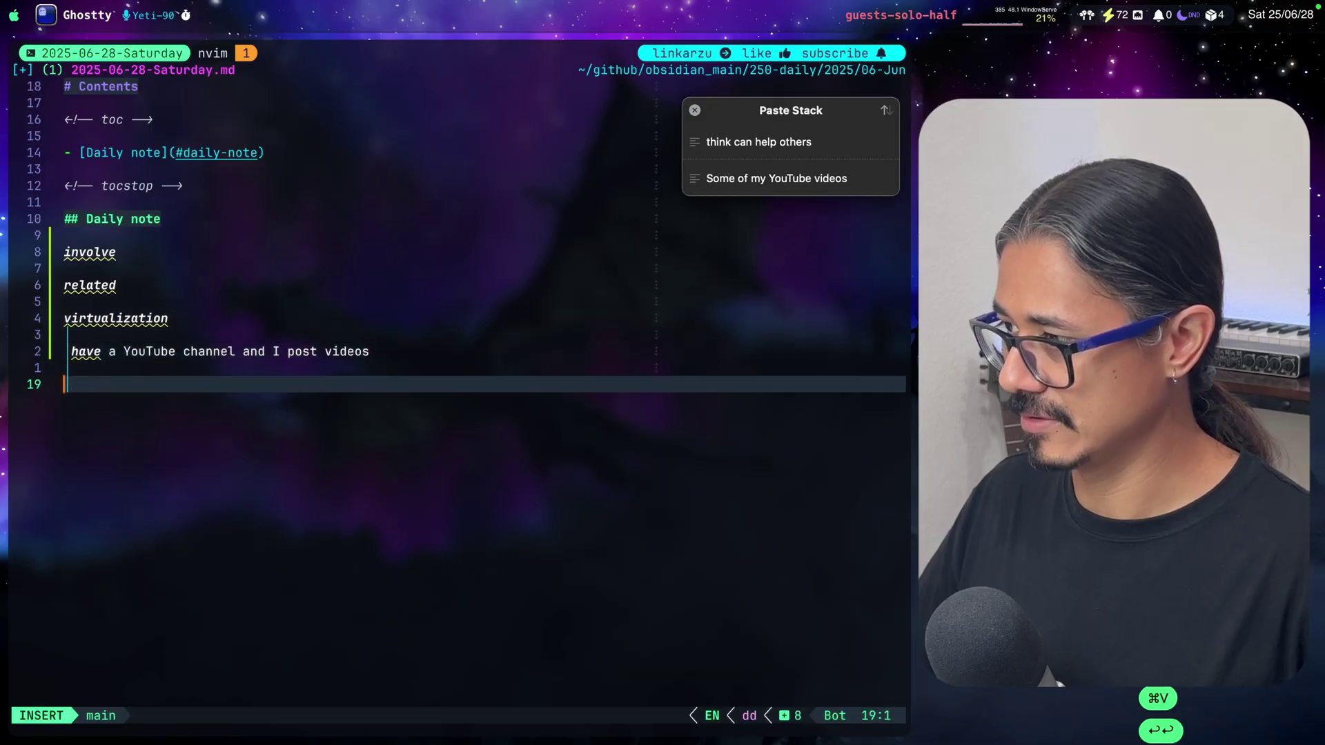
{"action": "key", "text": "super+v"}
{"action": "key", "text": "Return"}
{"action": "key", "text": "Return"}
{"action": "key", "text": "super+v"}
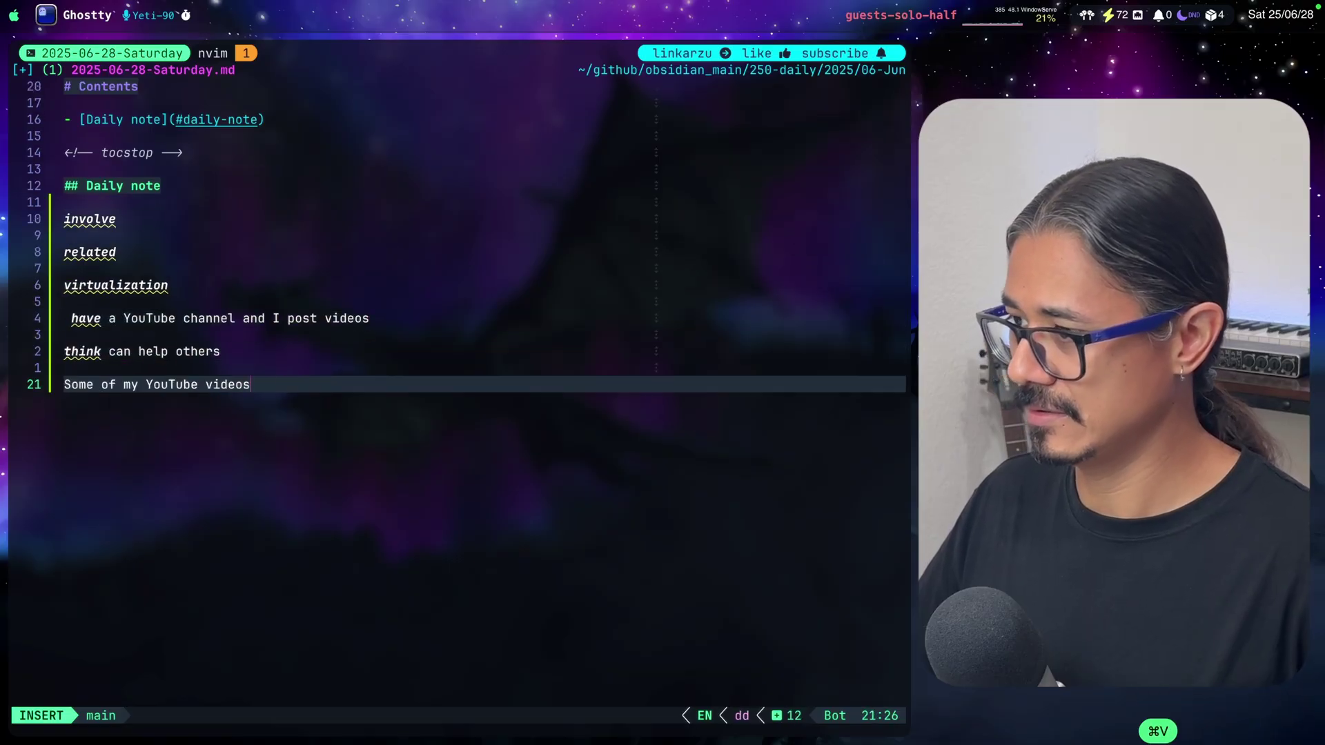
{"action": "key", "text": "Escape"}
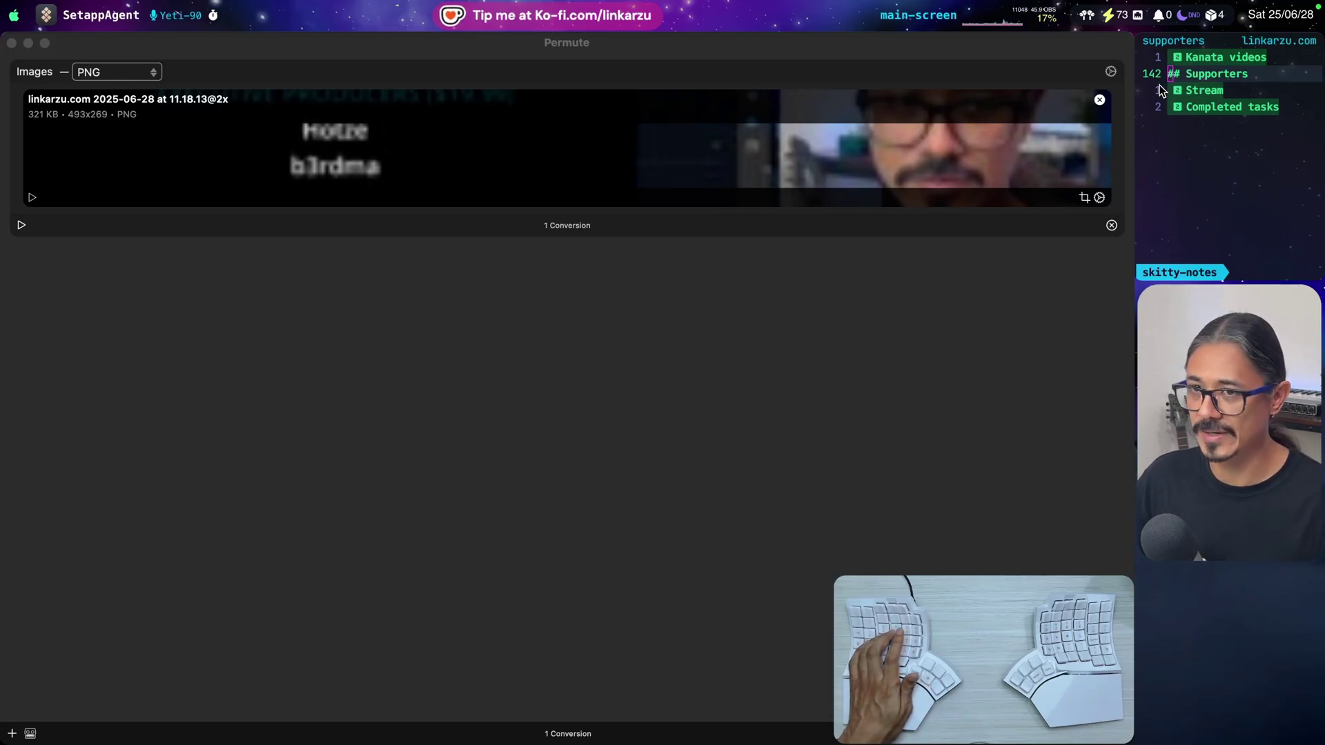
In Permute, restrict the output file size to 50 kB and convert the loaded screenshot to PNG.
{"action": "left_click", "coordinate": [1110, 71]}
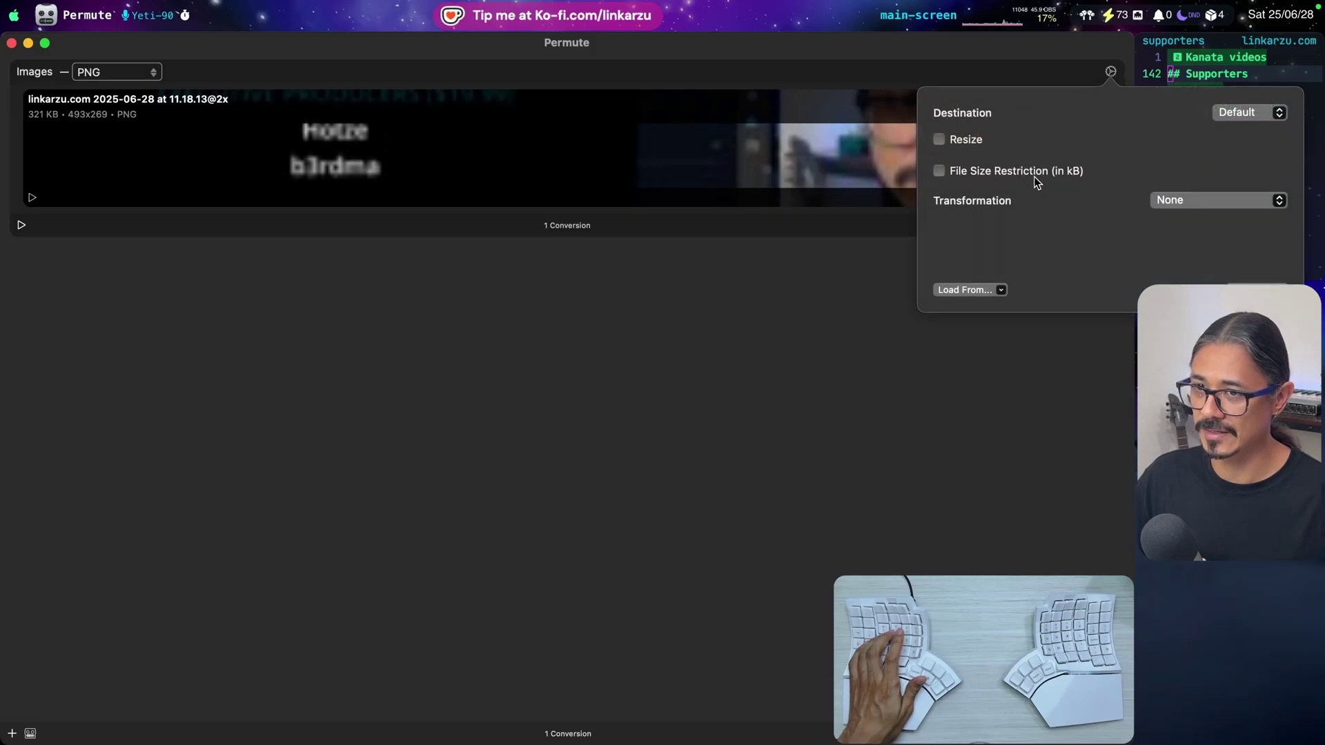
{"action": "left_click", "coordinate": [969, 171]}
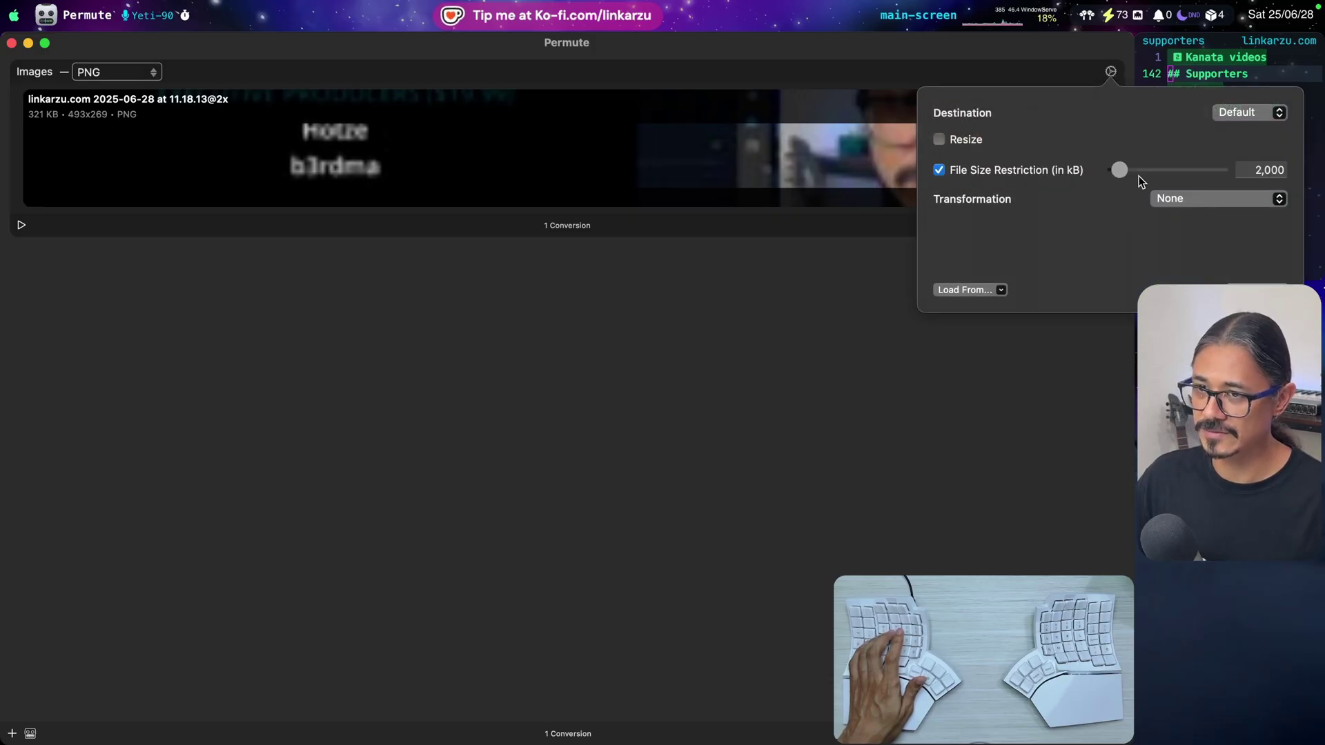
{"action": "left_click_drag", "start_coordinate": [1120, 171], "coordinate": [1116, 173]}
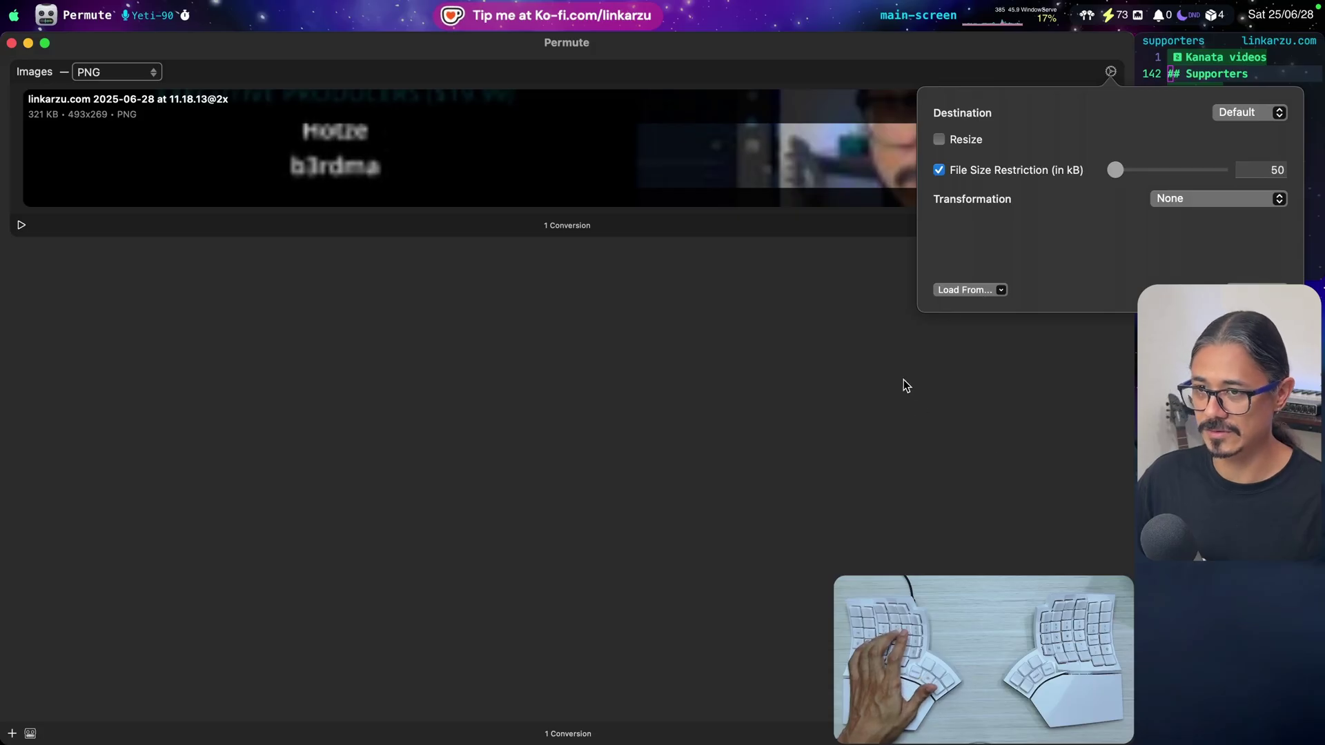
{"action": "left_click", "coordinate": [969, 463]}
{"action": "left_click", "coordinate": [20, 223]}
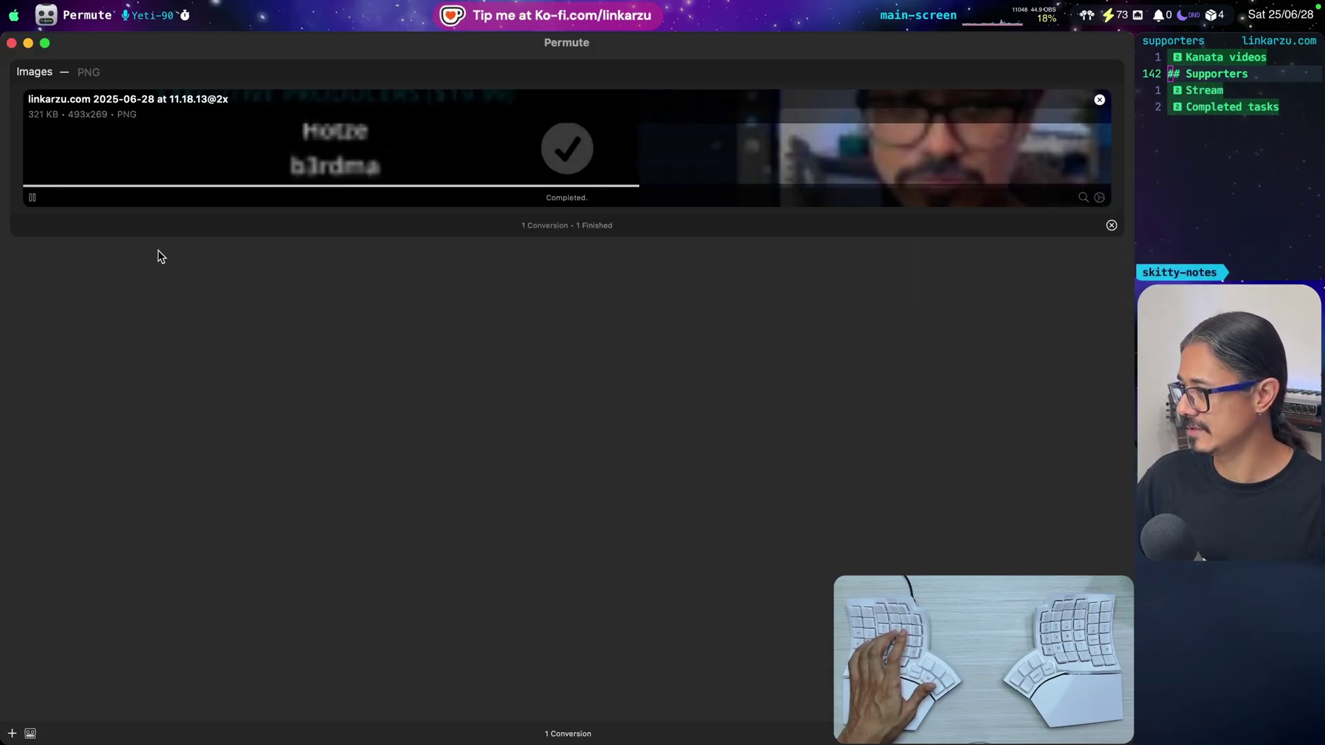
{"action": "key", "text": "ctrl+super+t"}
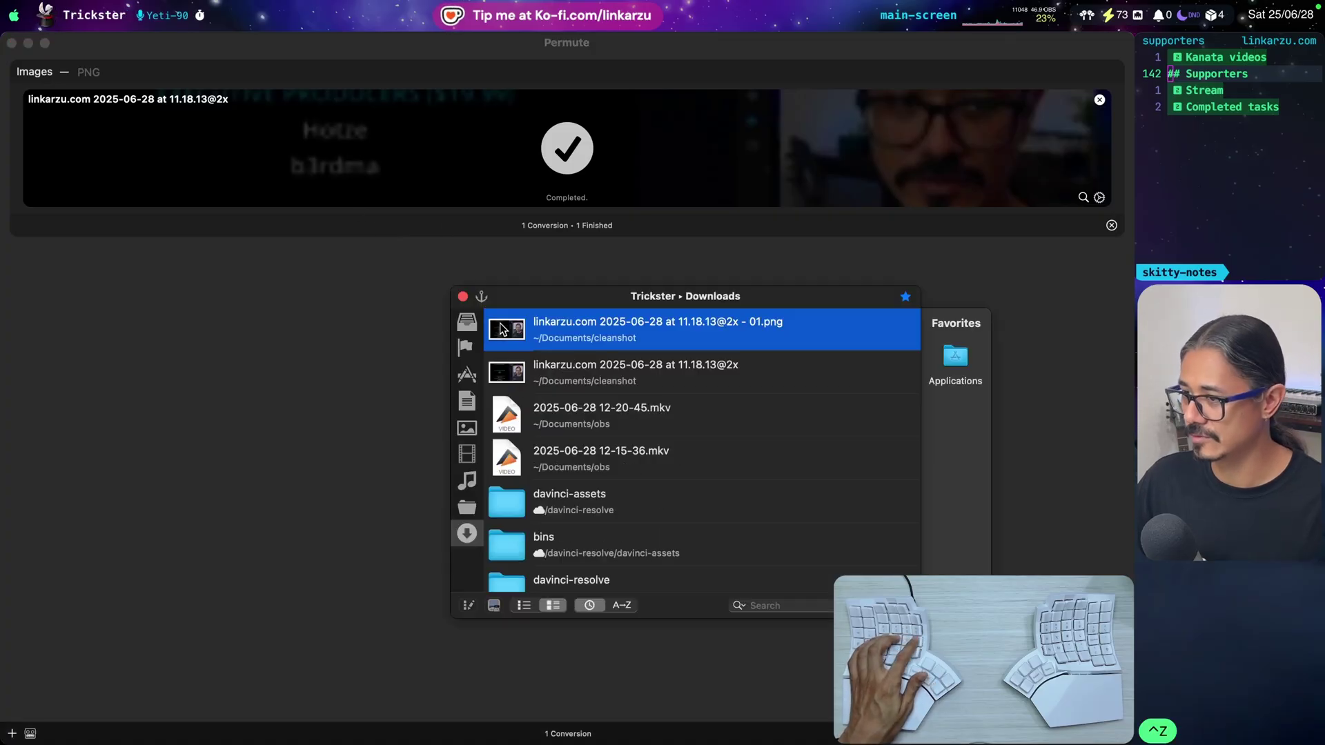
{"action": "right_click", "coordinate": [595, 324]}
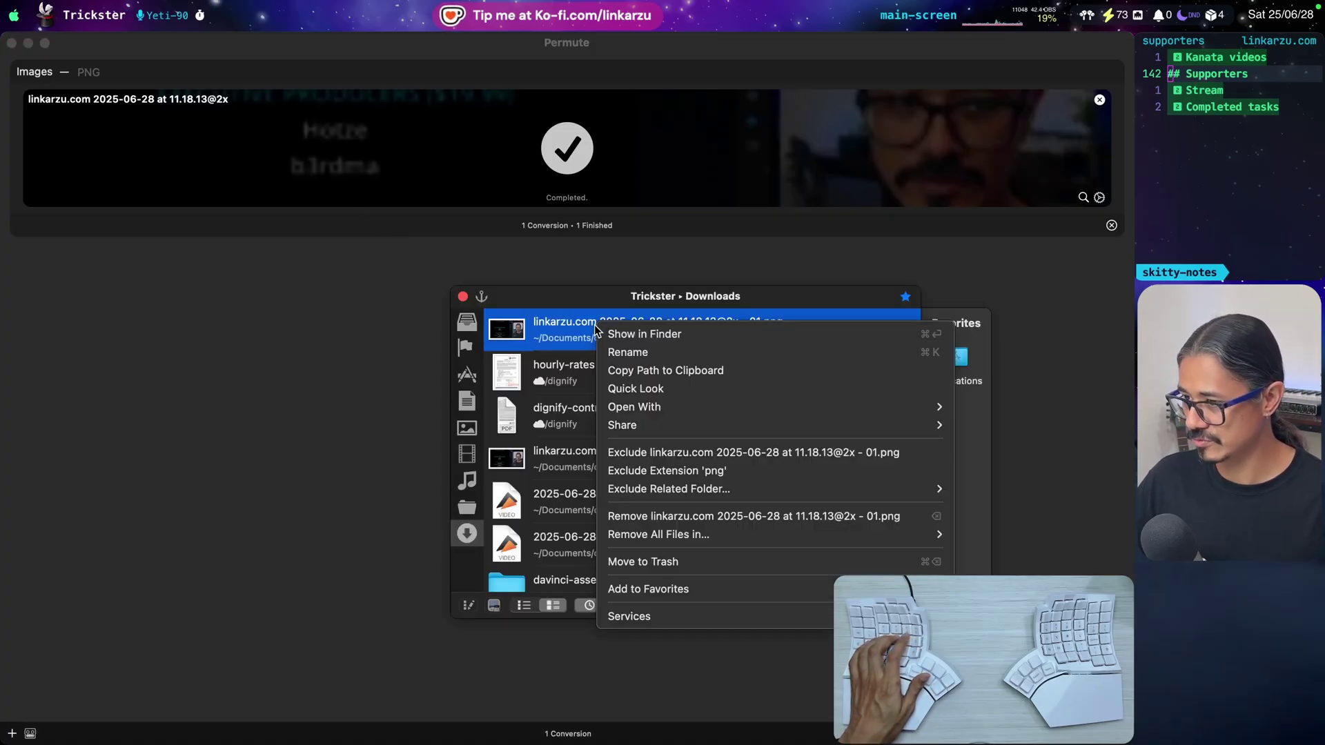
{"action": "left_click", "coordinate": [705, 336]}
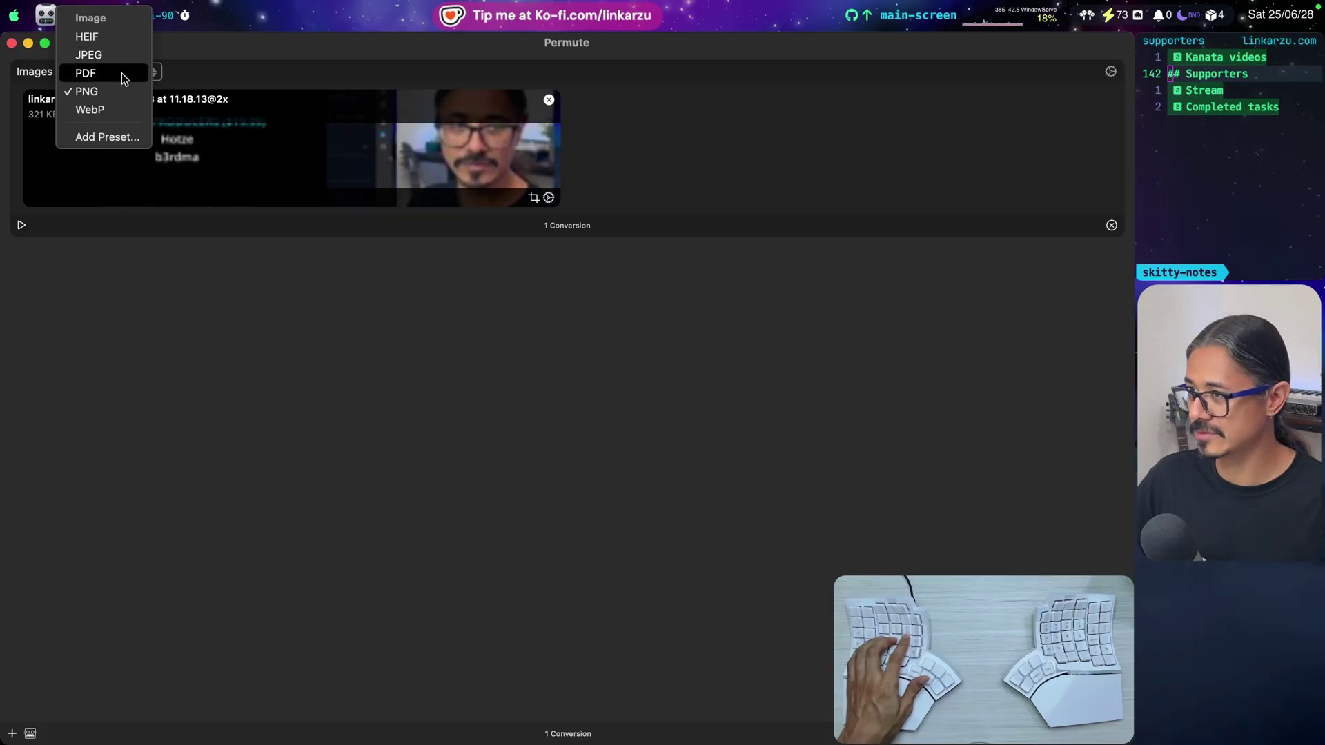
Dismiss Permute's list of image output formats with PNG kept, and close the Permute window.
{"action": "left_click", "coordinate": [515, 377]}
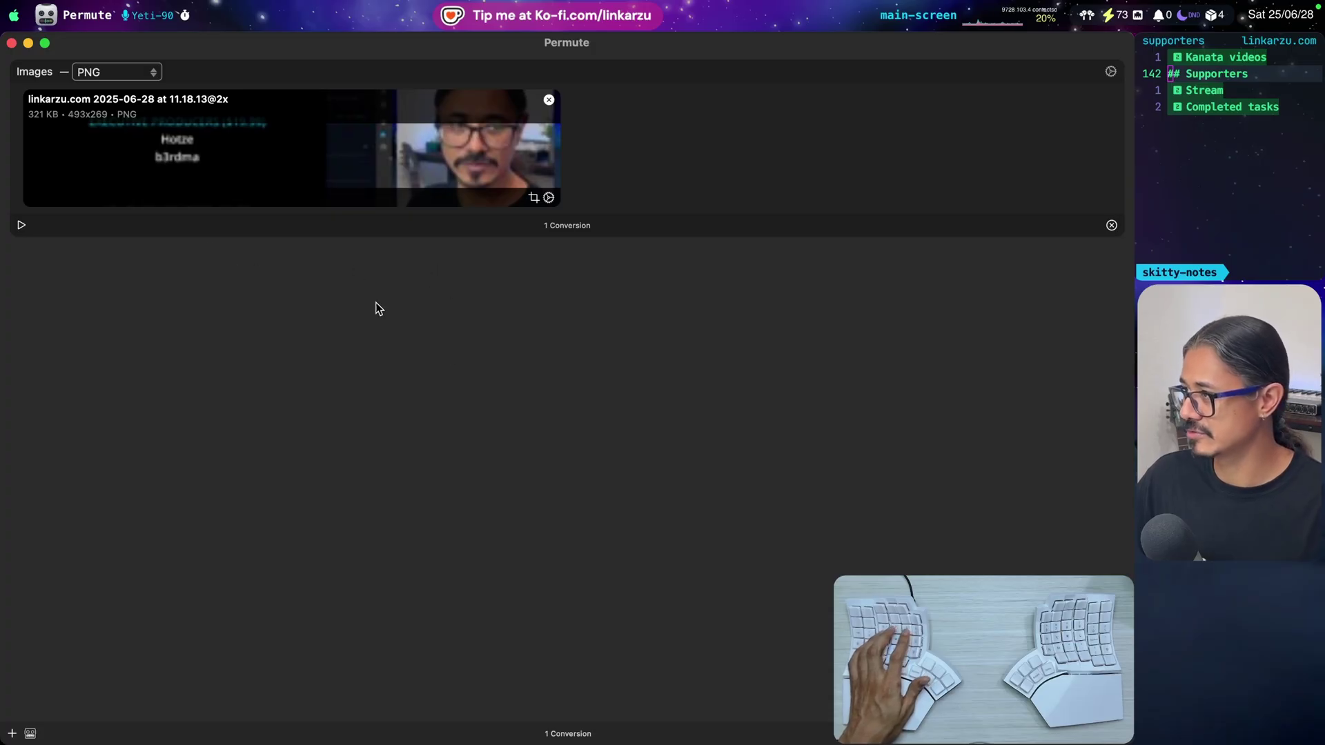
{"action": "key", "text": "super+w"}
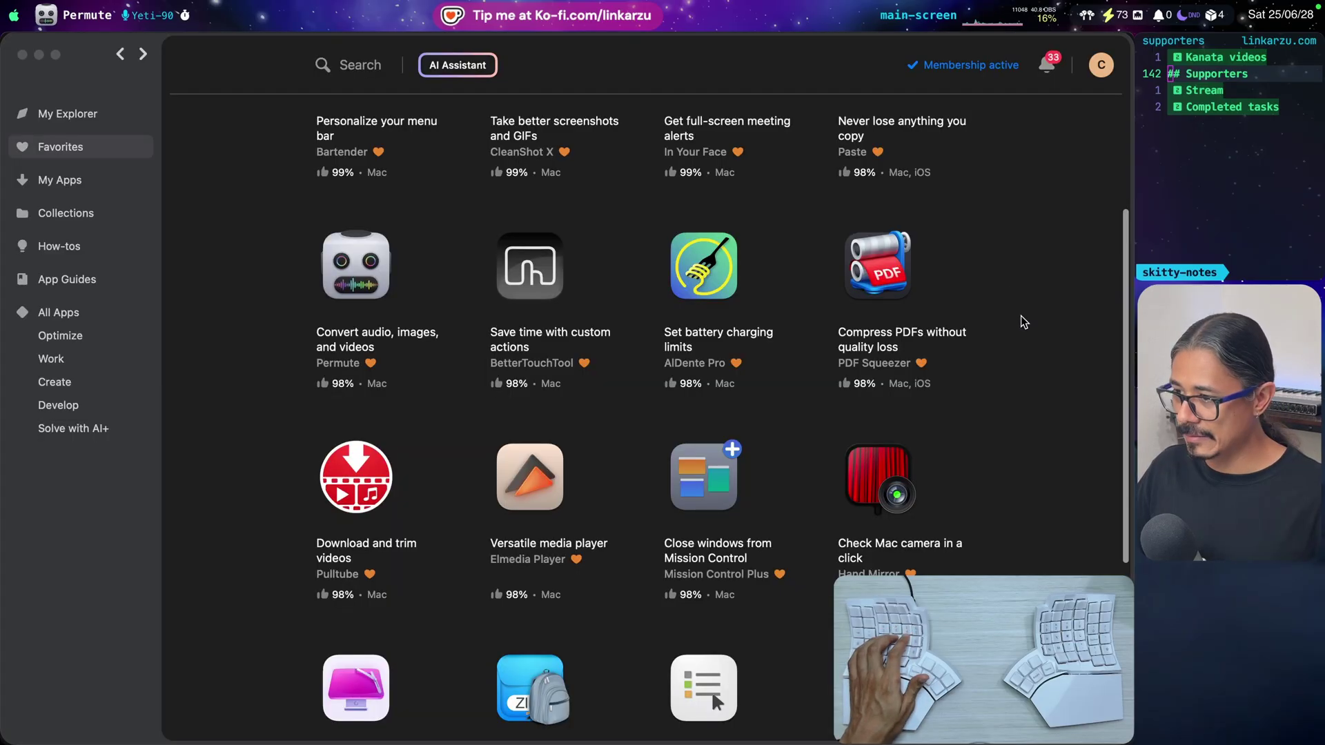
Switch to BetterTouchTool and review the Magic Mouse triggers in the MacOS group.
{"action": "mouse_move", "coordinate": [525, 260]}
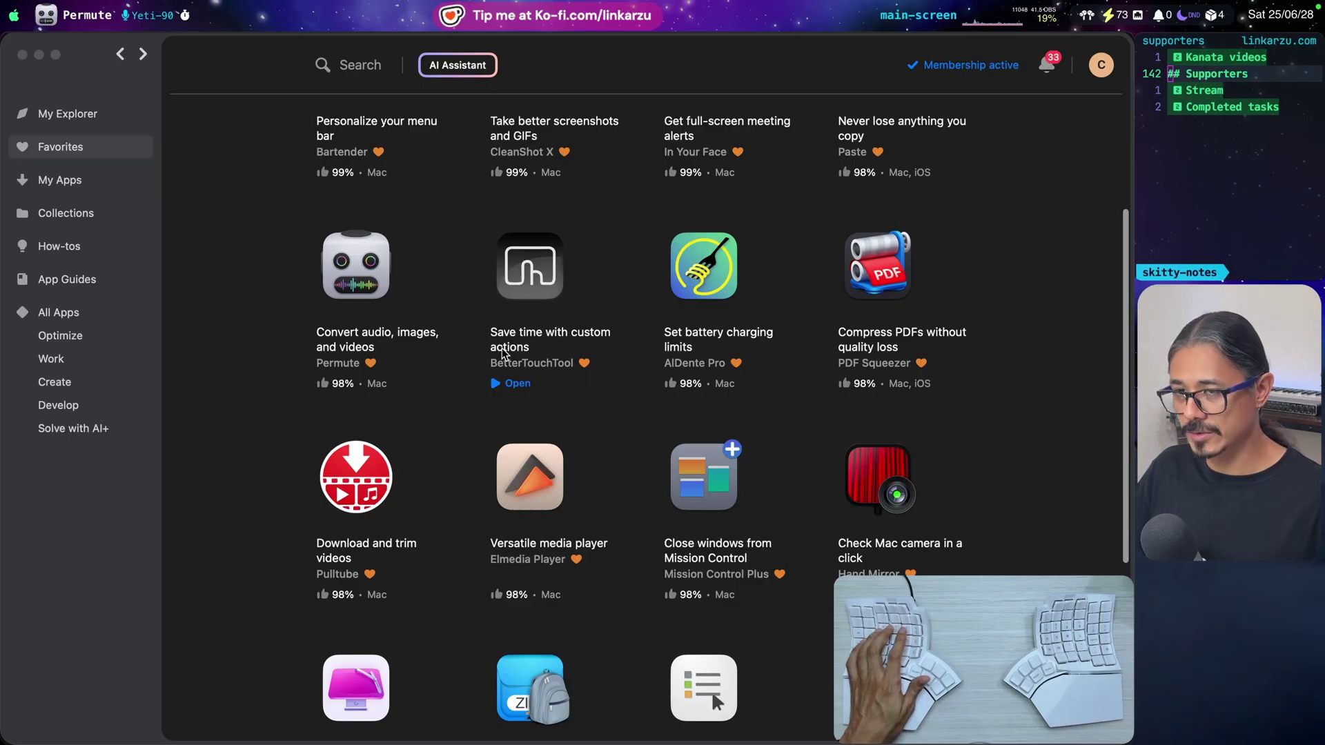
{"action": "key", "text": "super+Tab"}
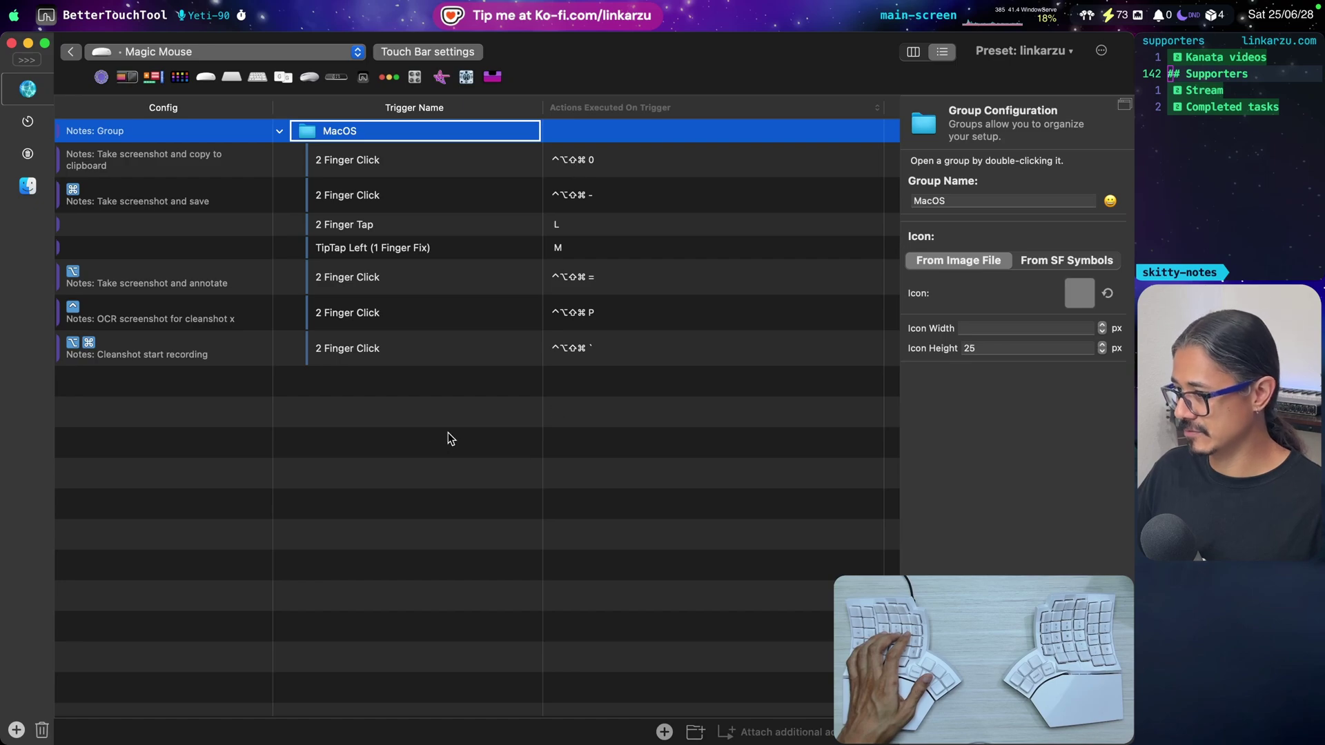
{"action": "key", "text": "ctrl+alt+shift+super+0"}
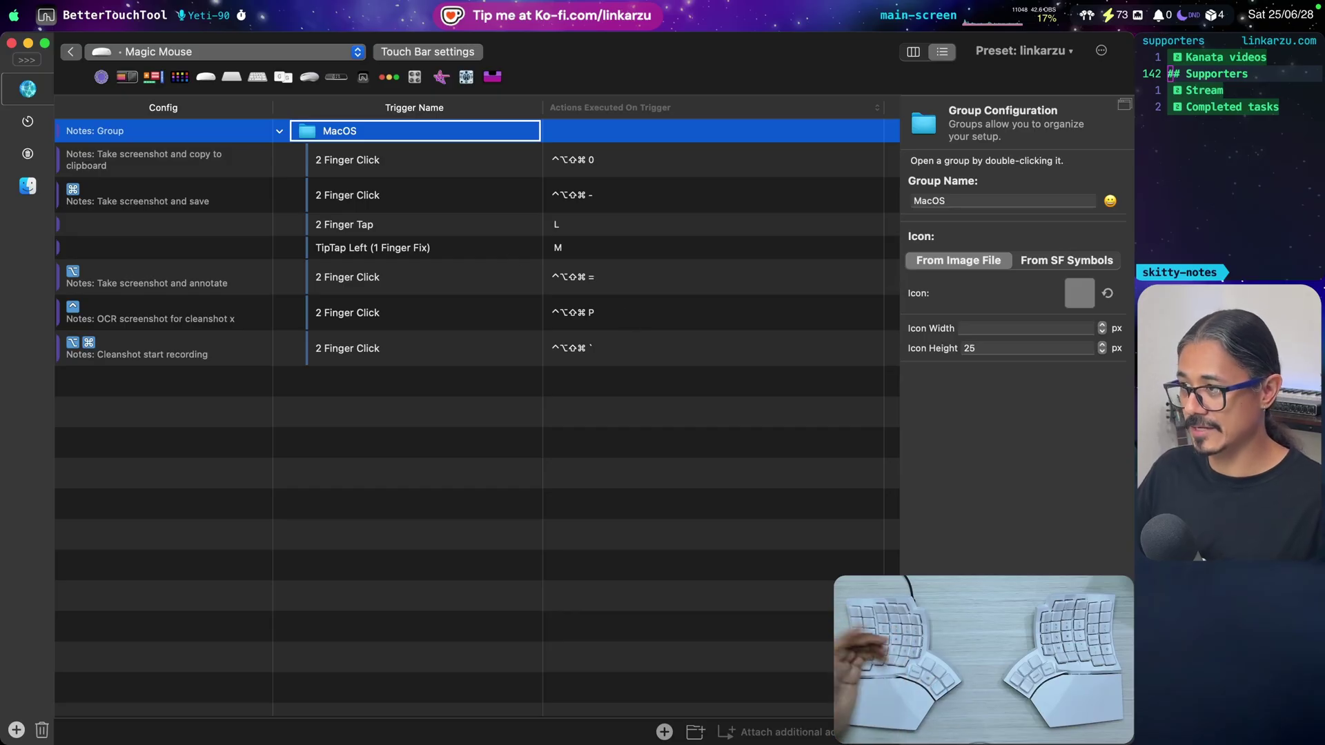
Show the Keyboard Shortcuts triggers and inspect the shell script action under "Video recording start -> s8".
{"action": "left_click", "coordinate": [207, 52]}
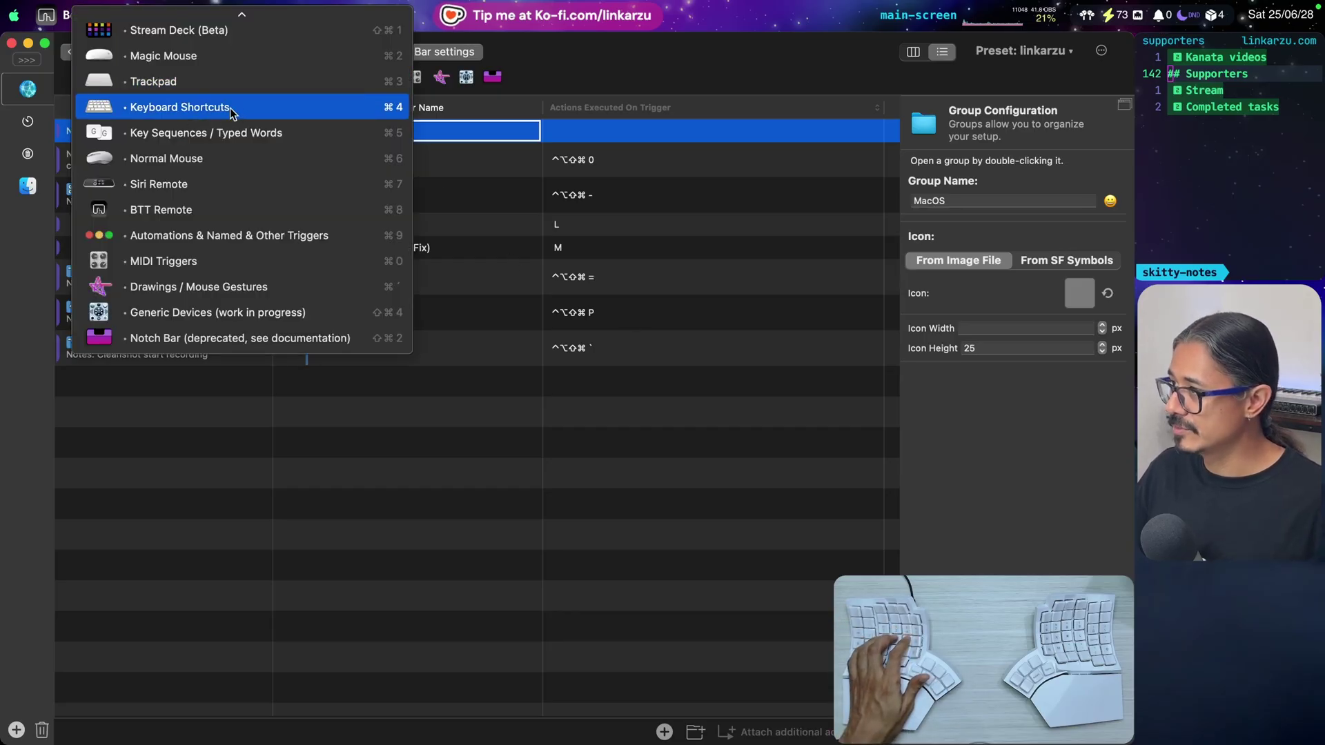
{"action": "left_click", "coordinate": [232, 115]}
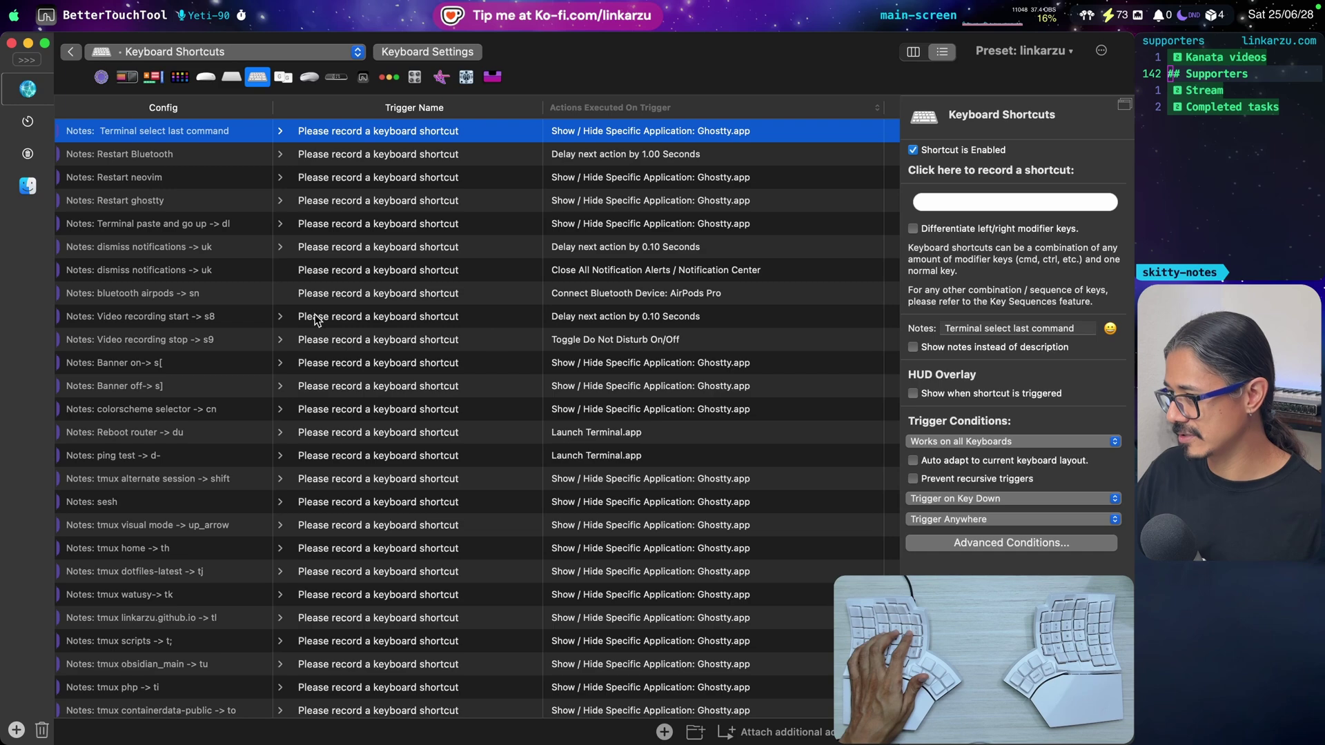
{"action": "left_click", "coordinate": [279, 318]}
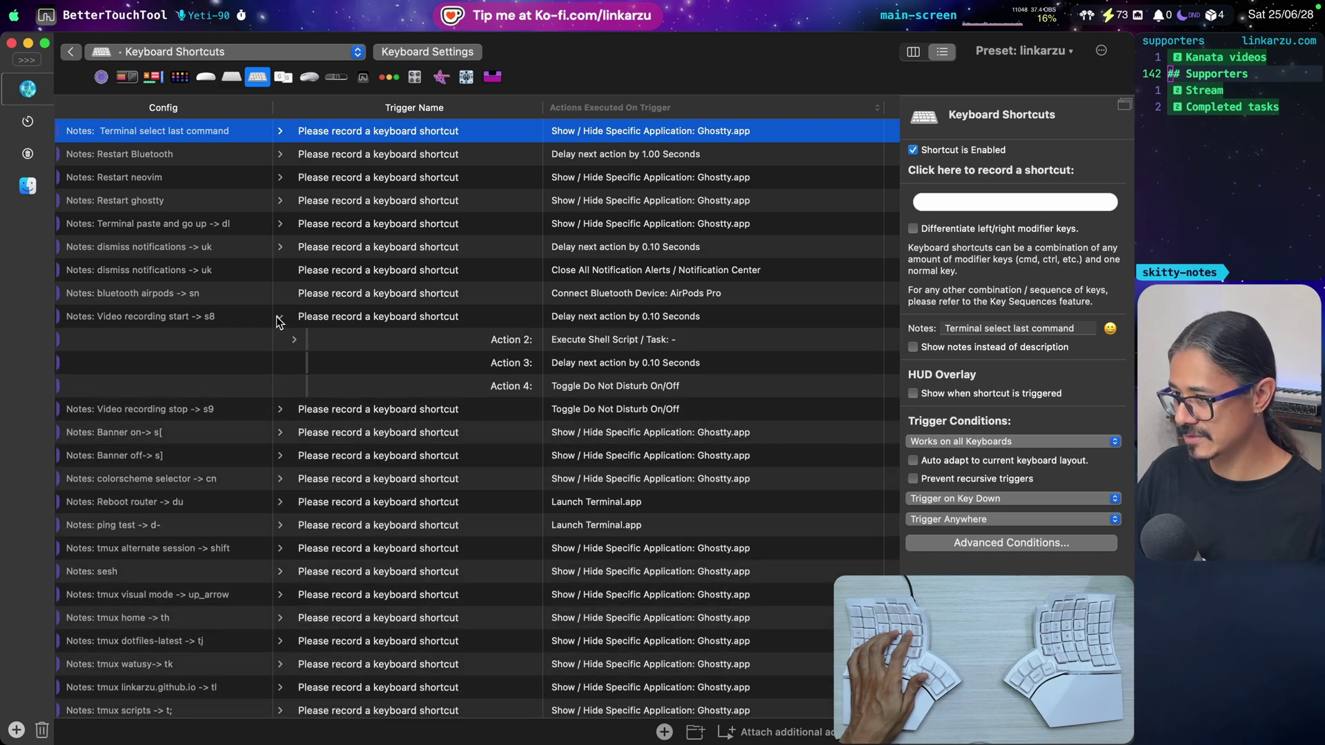
{"action": "left_click", "coordinate": [630, 341]}
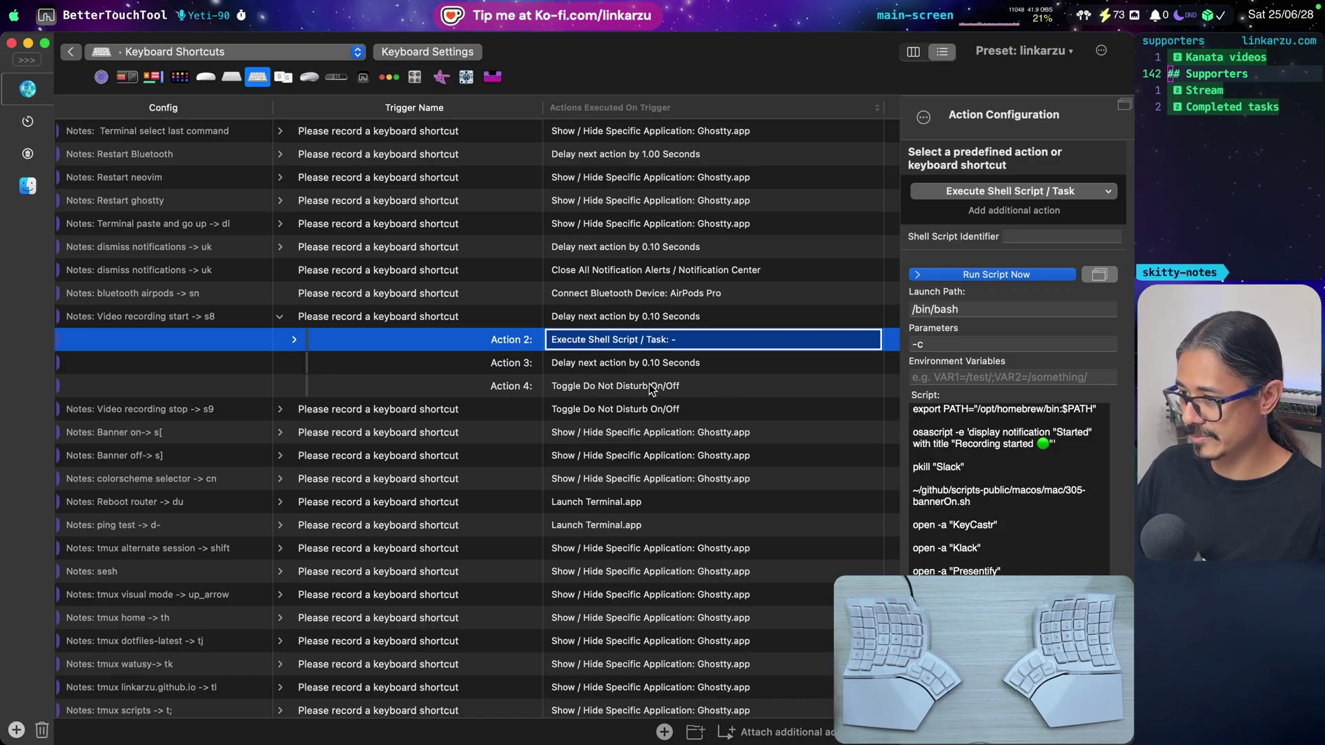
Collapse the "Video recording start -> s8" actions, select the second "dismiss notifications -> uk" shortcut and look through the shortcut list.
{"action": "left_click", "coordinate": [283, 319]}
{"action": "left_click", "coordinate": [282, 339]}
{"action": "left_click", "coordinate": [281, 338]}
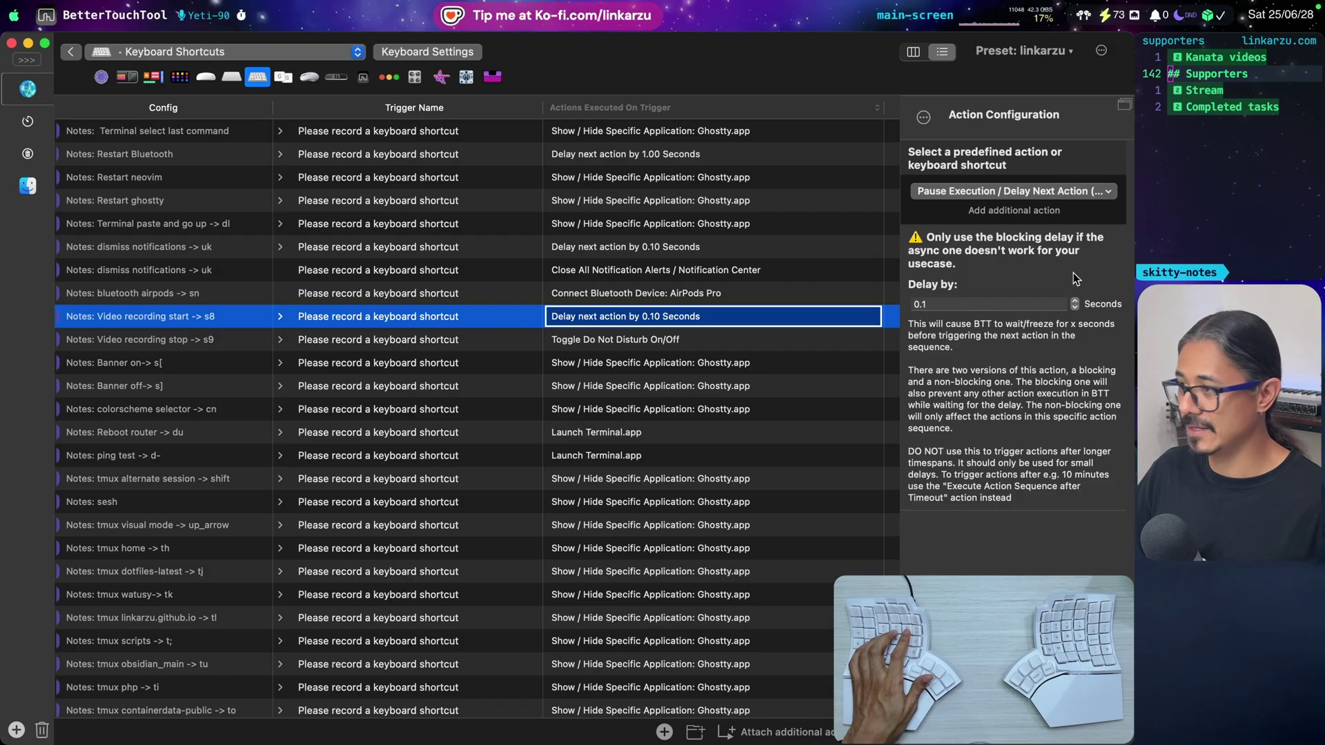
{"action": "left_click", "coordinate": [275, 270]}
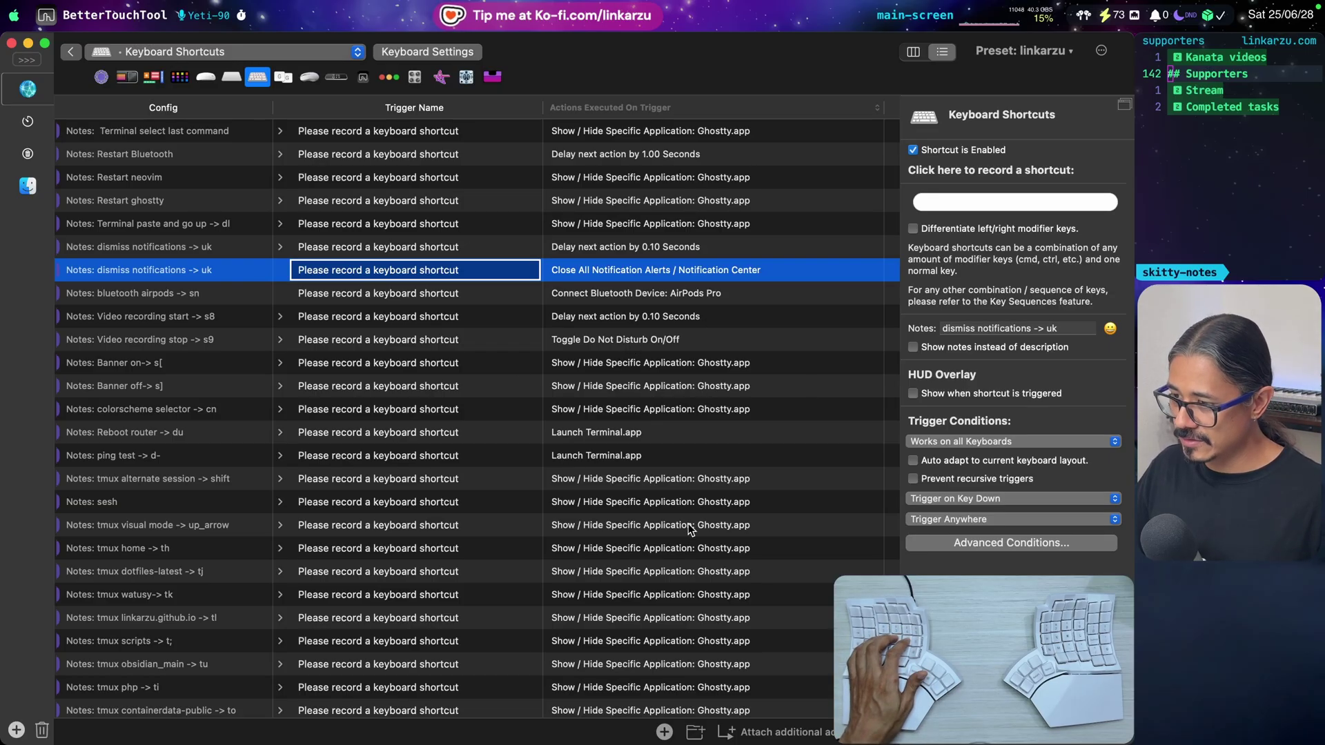
{"action": "scroll", "coordinate": [689, 526], "scroll_direction": "down", "scroll_amount": 15}
{"action": "scroll", "coordinate": [693, 532], "scroll_direction": "up", "scroll_amount": 15}
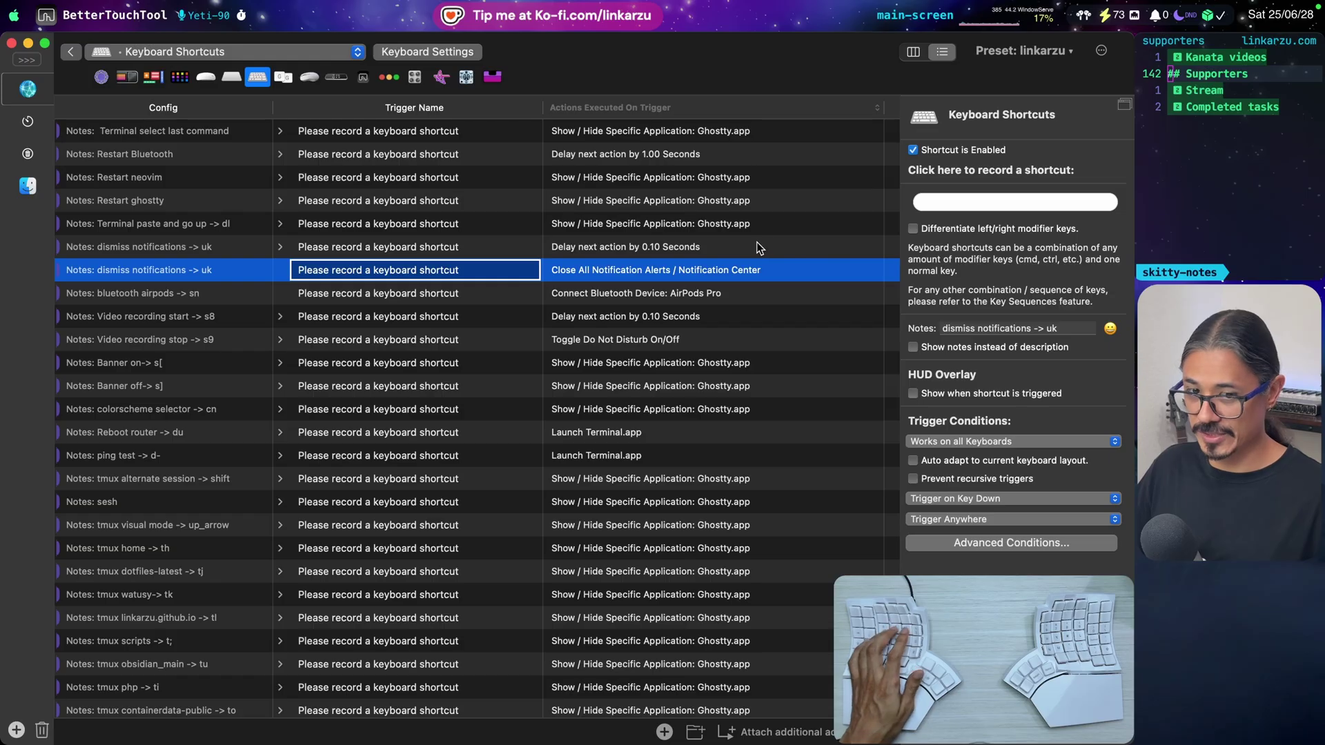
Return to the Magic Mouse triggers in BetterTouchTool.
{"action": "left_click", "coordinate": [296, 49]}
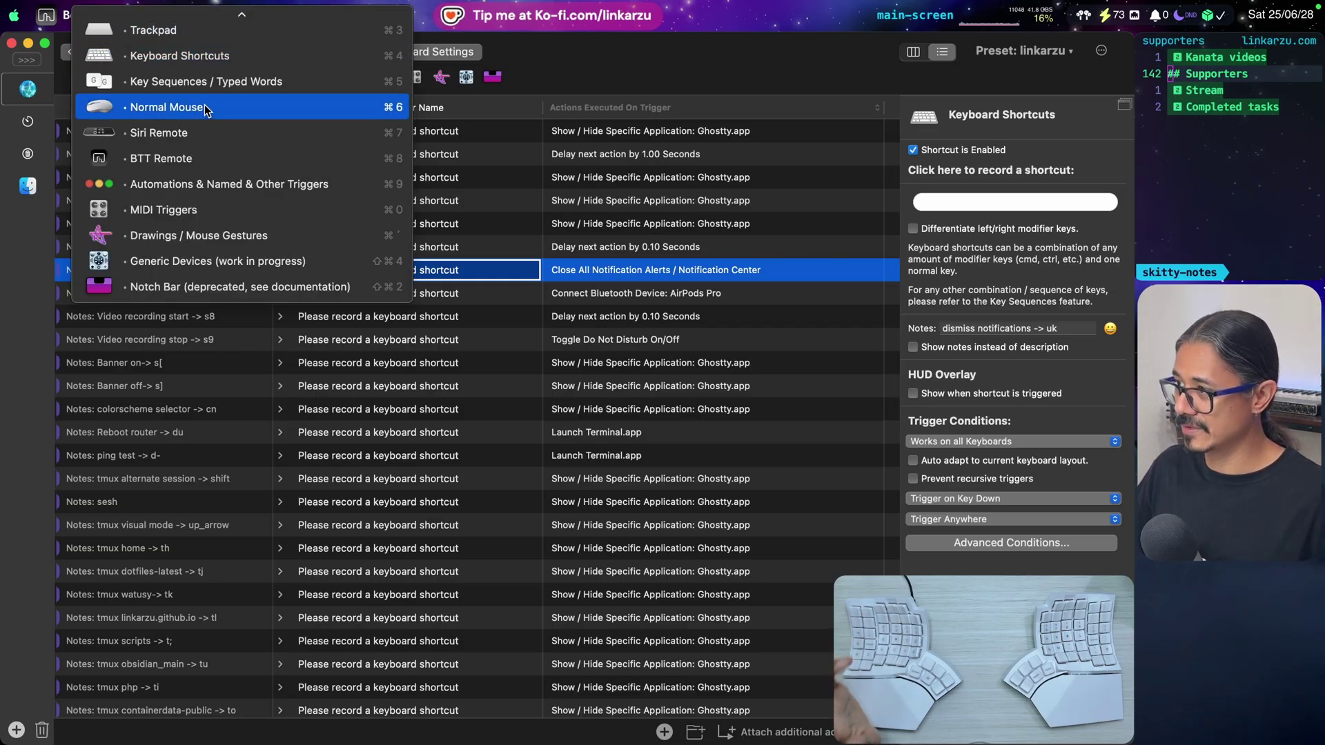
{"action": "scroll", "coordinate": [206, 109], "scroll_direction": "up", "scroll_amount": 5}
{"action": "left_click", "coordinate": [185, 135]}
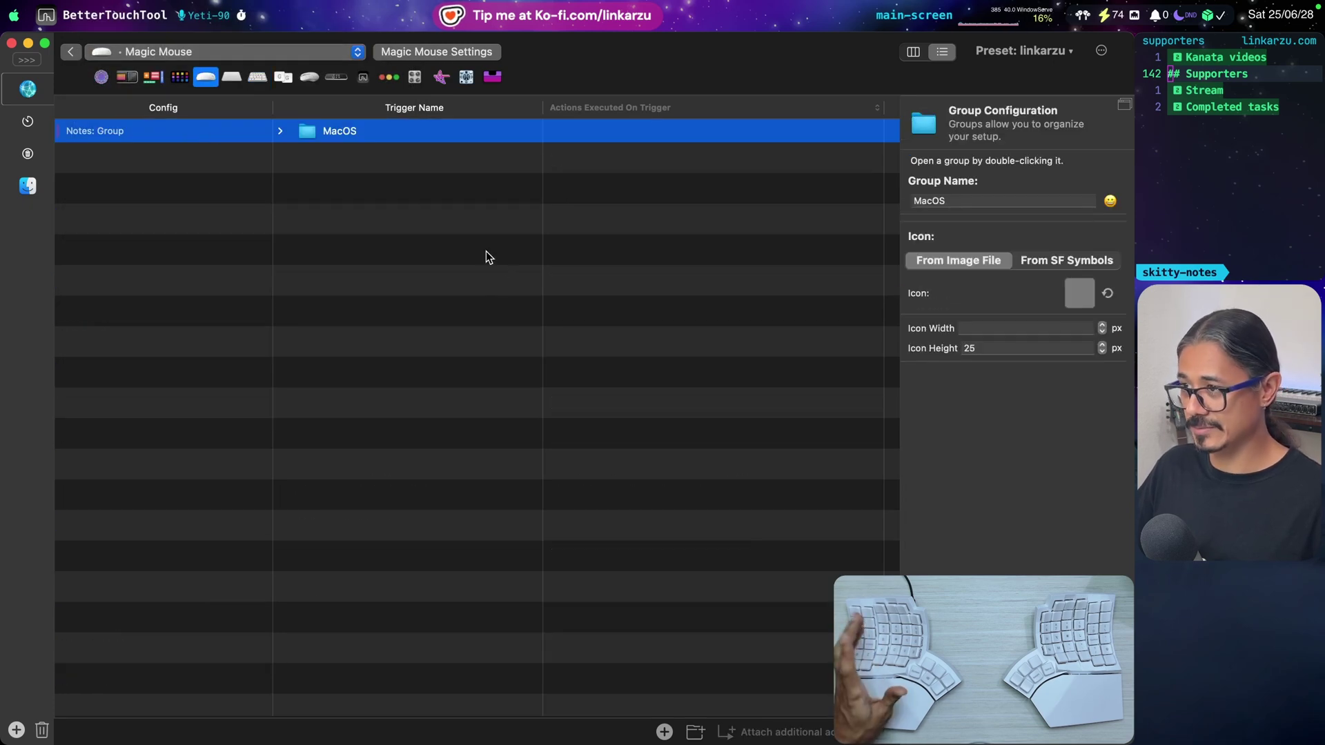
Switch back to Setapp and open the AlDente settings from its battery limit popup.
{"action": "key", "text": "super+Tab"}
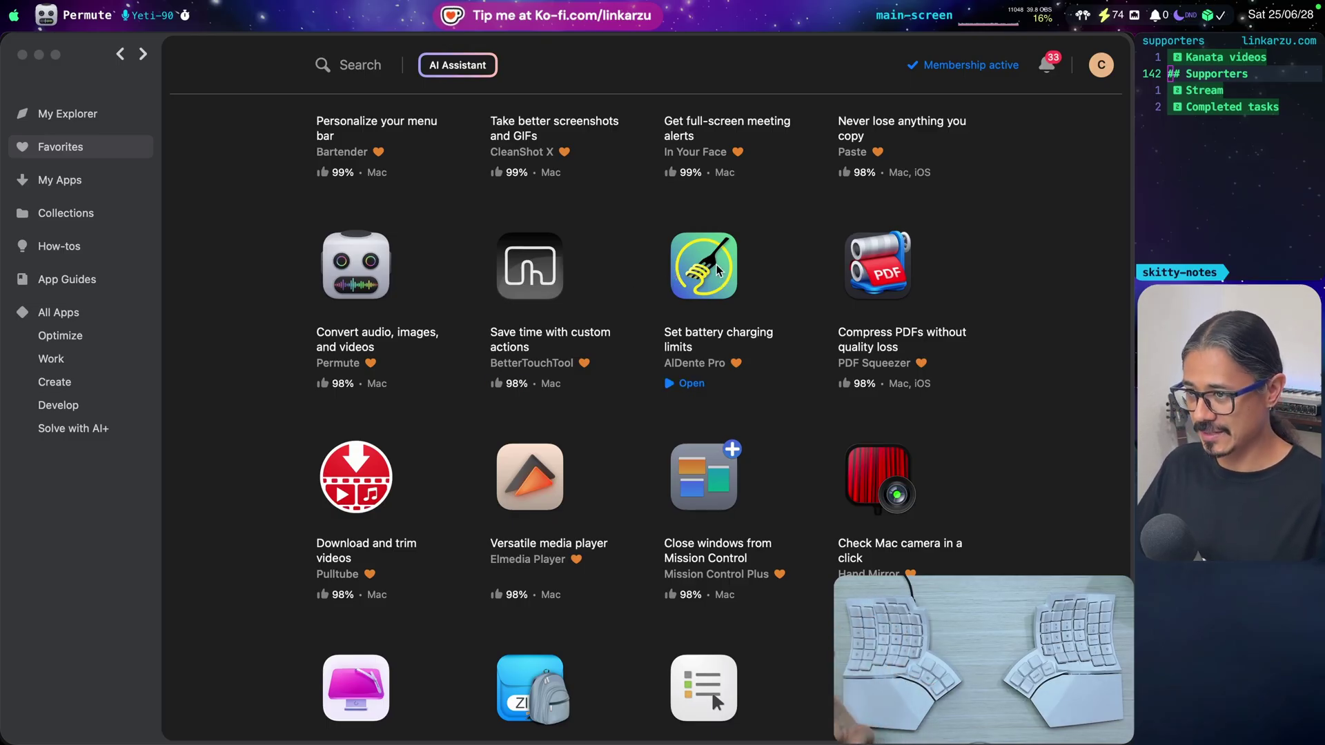
{"action": "left_click", "coordinate": [1123, 10]}
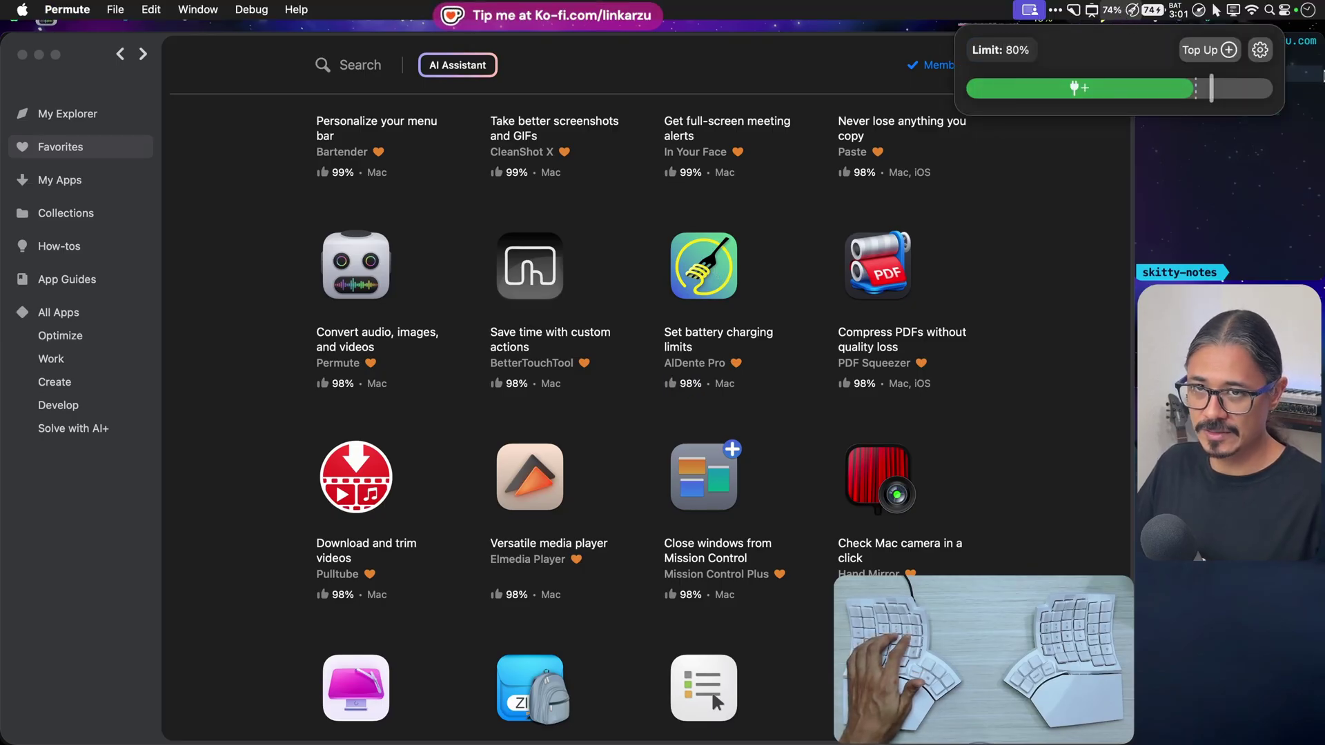
{"action": "left_click", "coordinate": [1260, 49]}
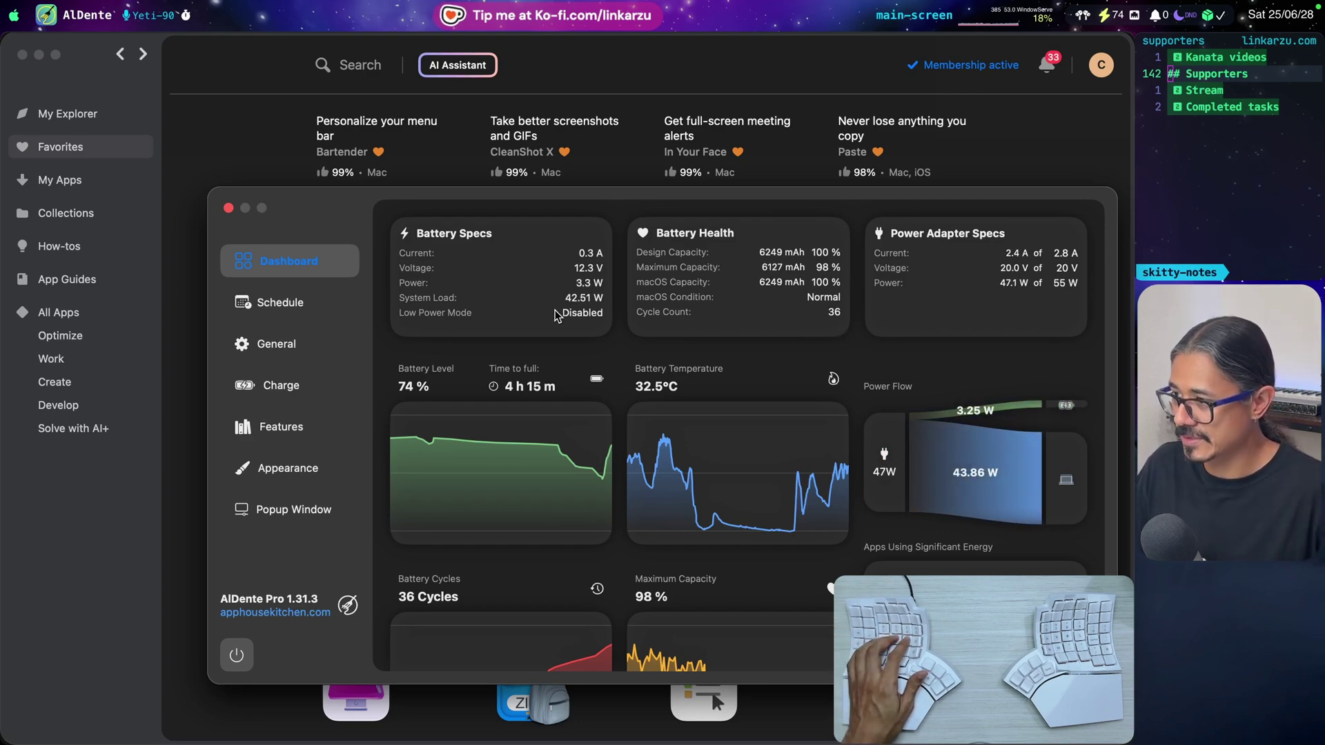
Review AlDente's scheduled calibration task and task history, and view its General and Charge settings.
{"action": "left_click", "coordinate": [269, 305]}
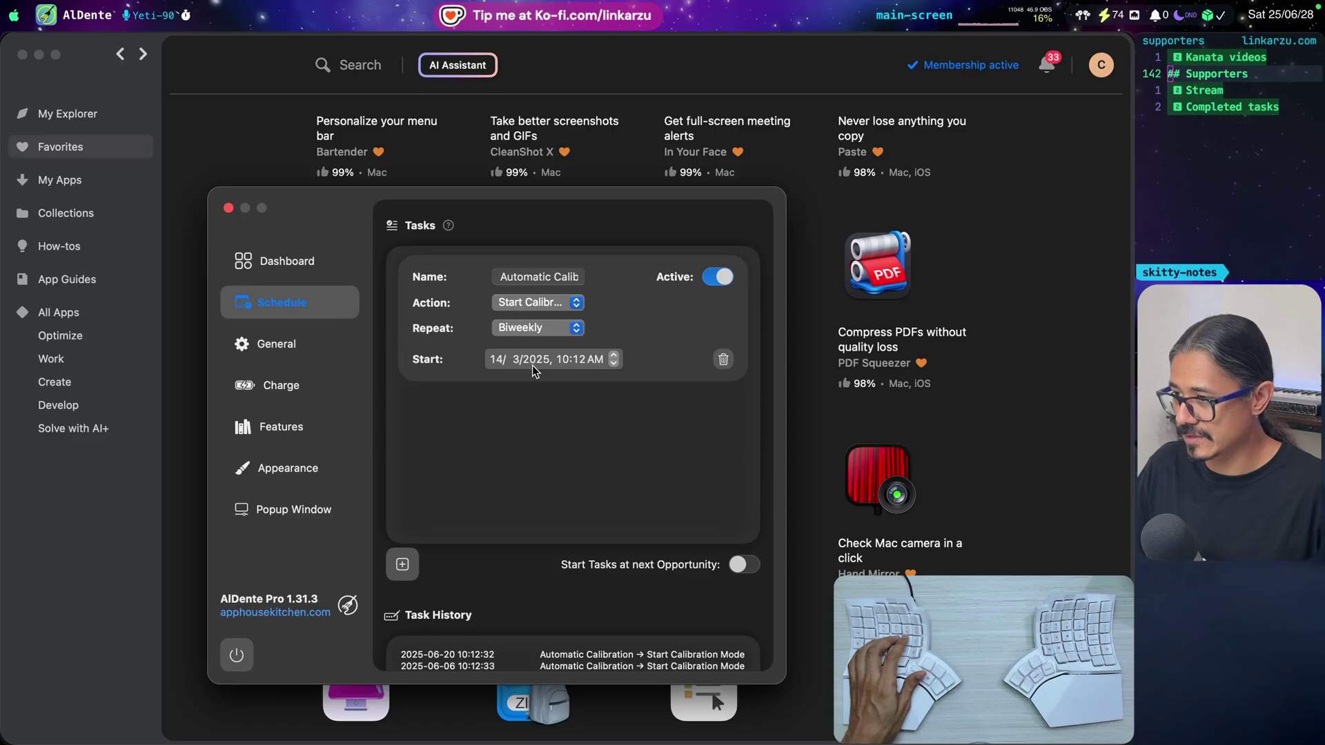
{"action": "scroll", "coordinate": [538, 424], "scroll_direction": "down", "scroll_amount": 3}
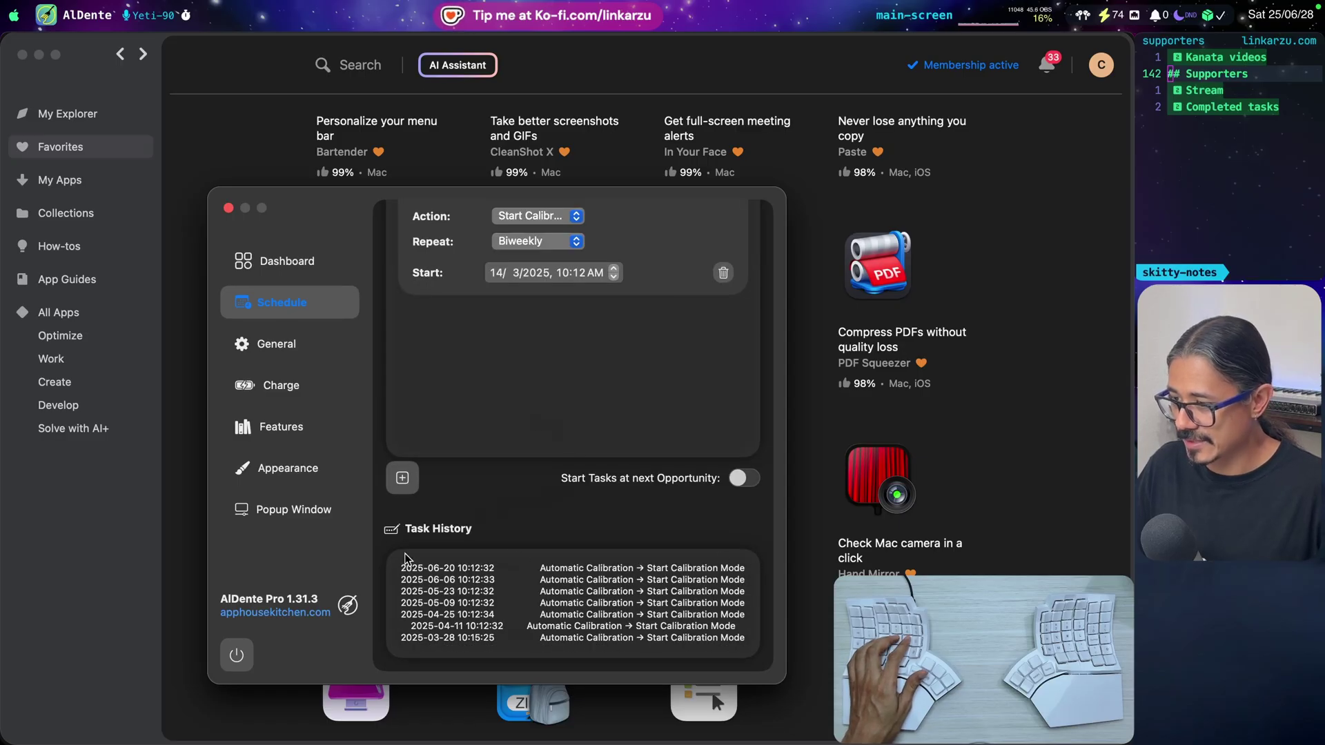
{"action": "left_click", "coordinate": [274, 345]}
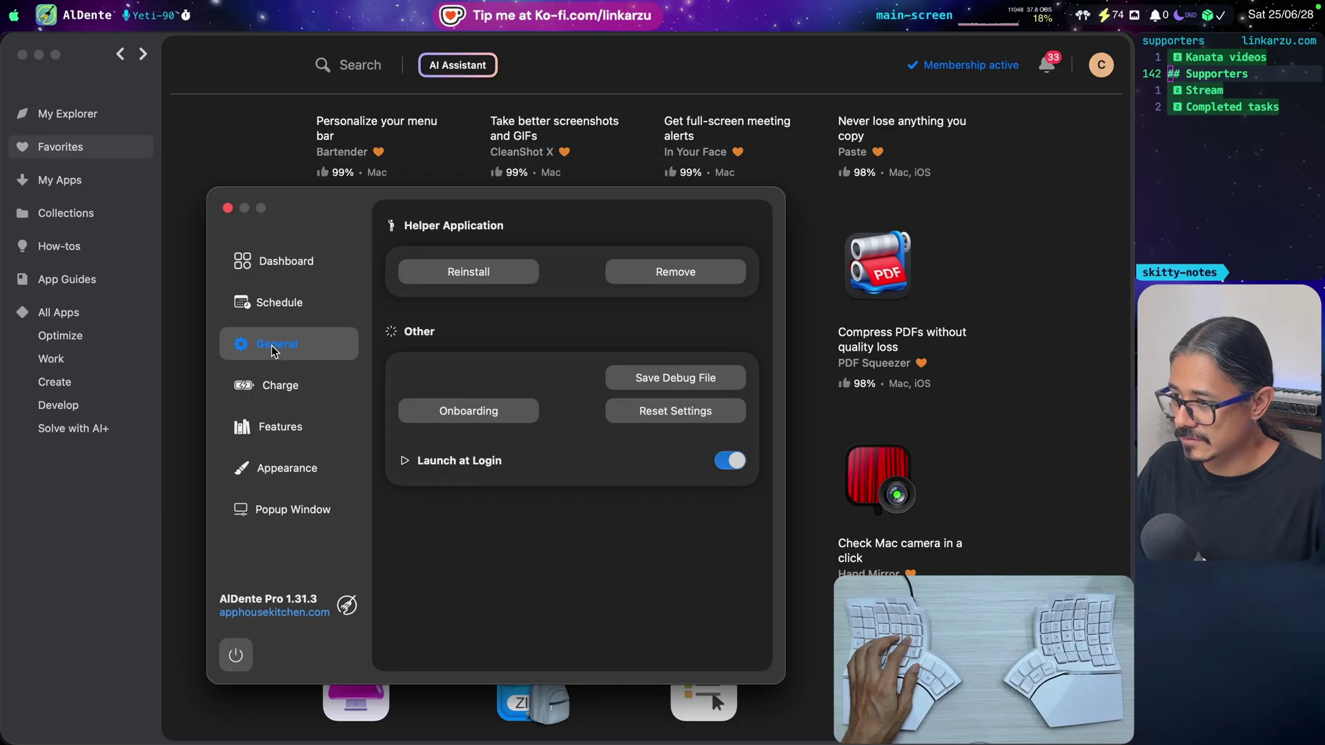
{"action": "left_click", "coordinate": [279, 391]}
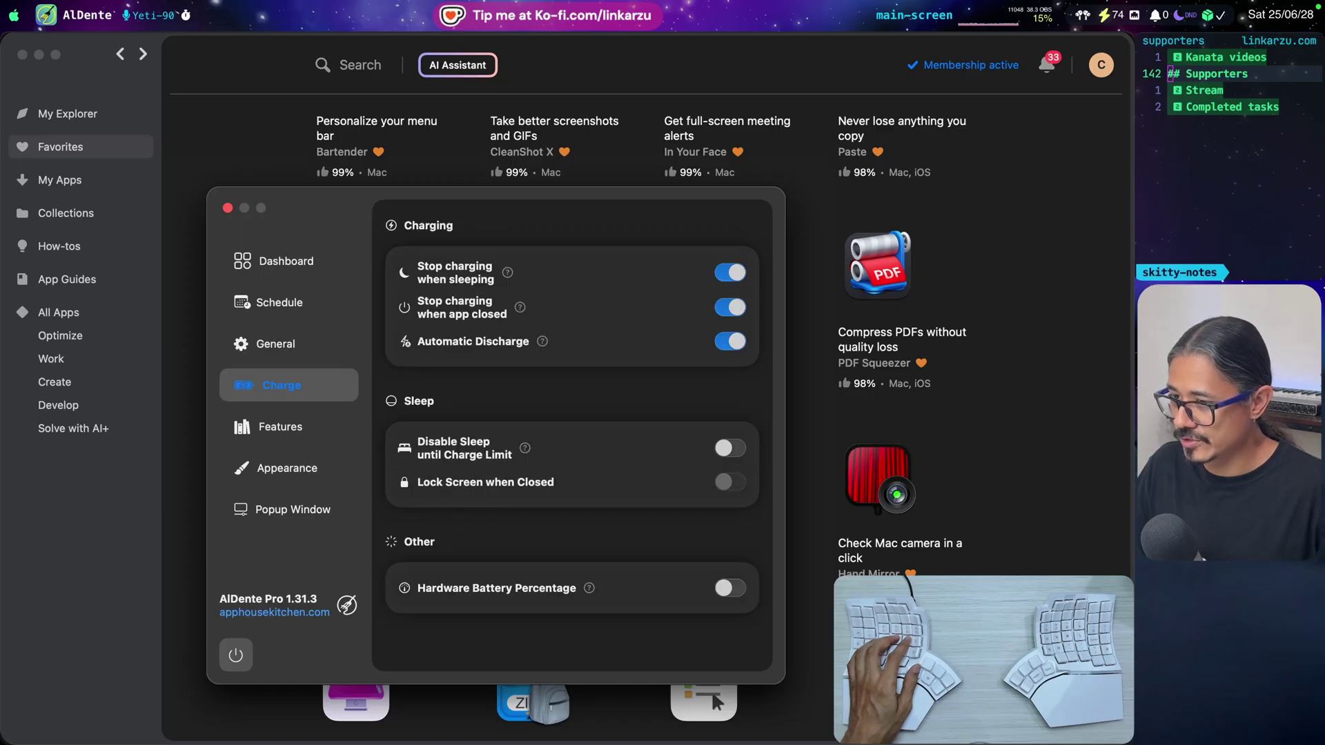
Review AlDente's Features settings and the Popup Window and Magsafe LED options under Appearance.
{"action": "left_click", "coordinate": [294, 432]}
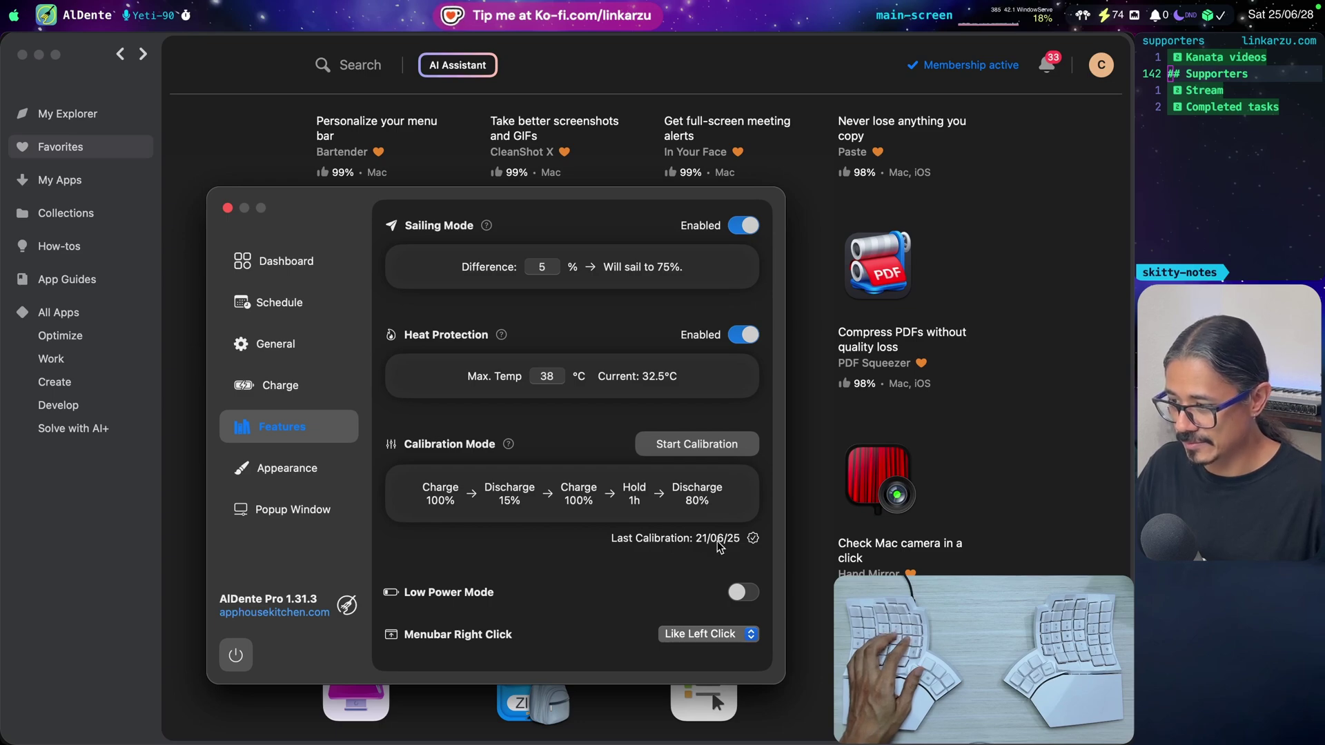
{"action": "key", "text": "Down"}
{"action": "scroll", "coordinate": [449, 454], "scroll_direction": "down", "scroll_amount": 3}
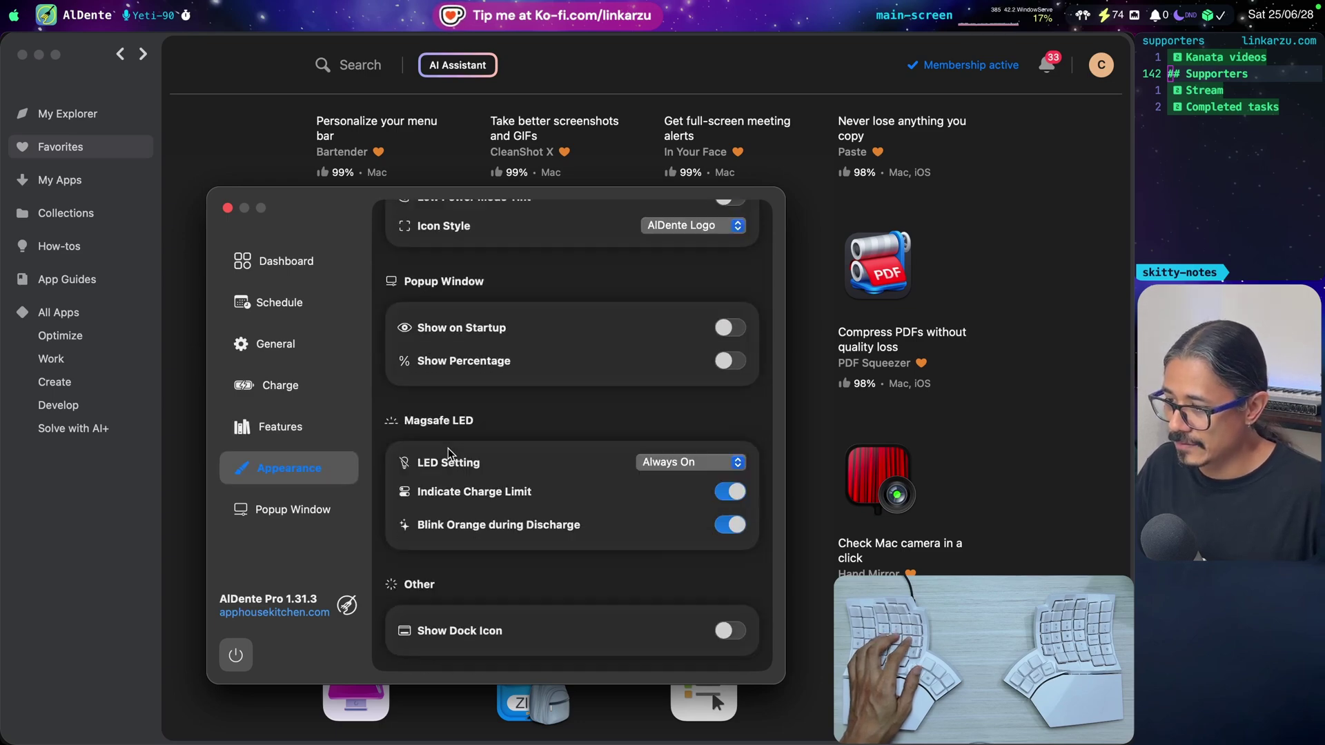
Review AlDente's Popup Window settings and its Dashboard of battery statistics, and close the AlDente window.
{"action": "left_click", "coordinate": [293, 509]}
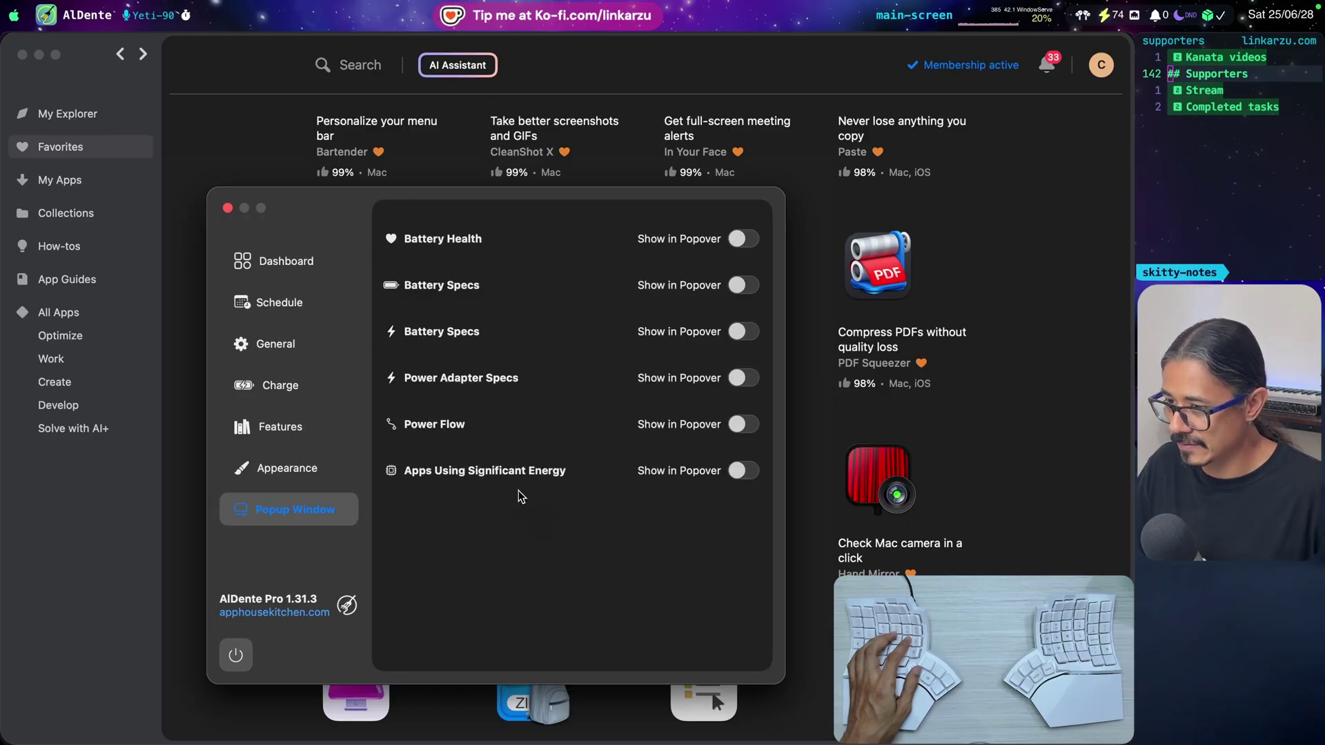
{"action": "left_click", "coordinate": [287, 262]}
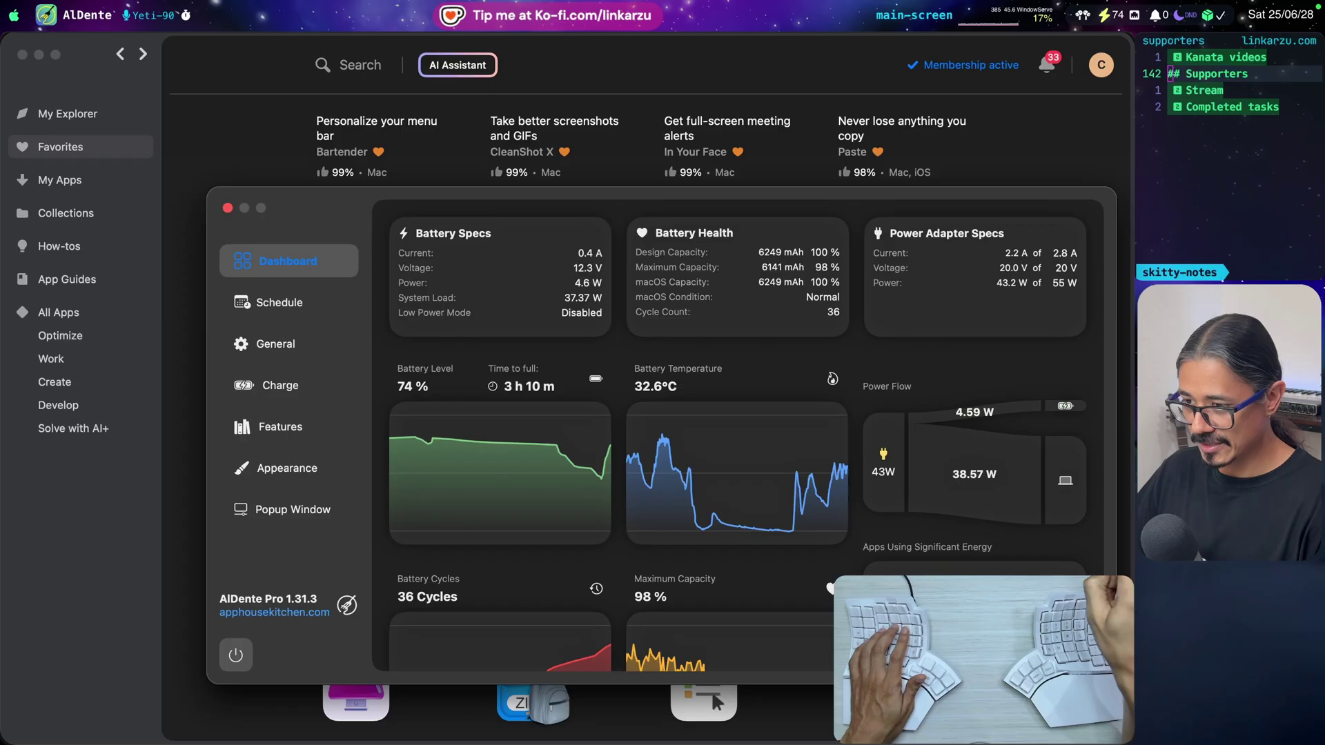
{"action": "key", "text": "super+w"}
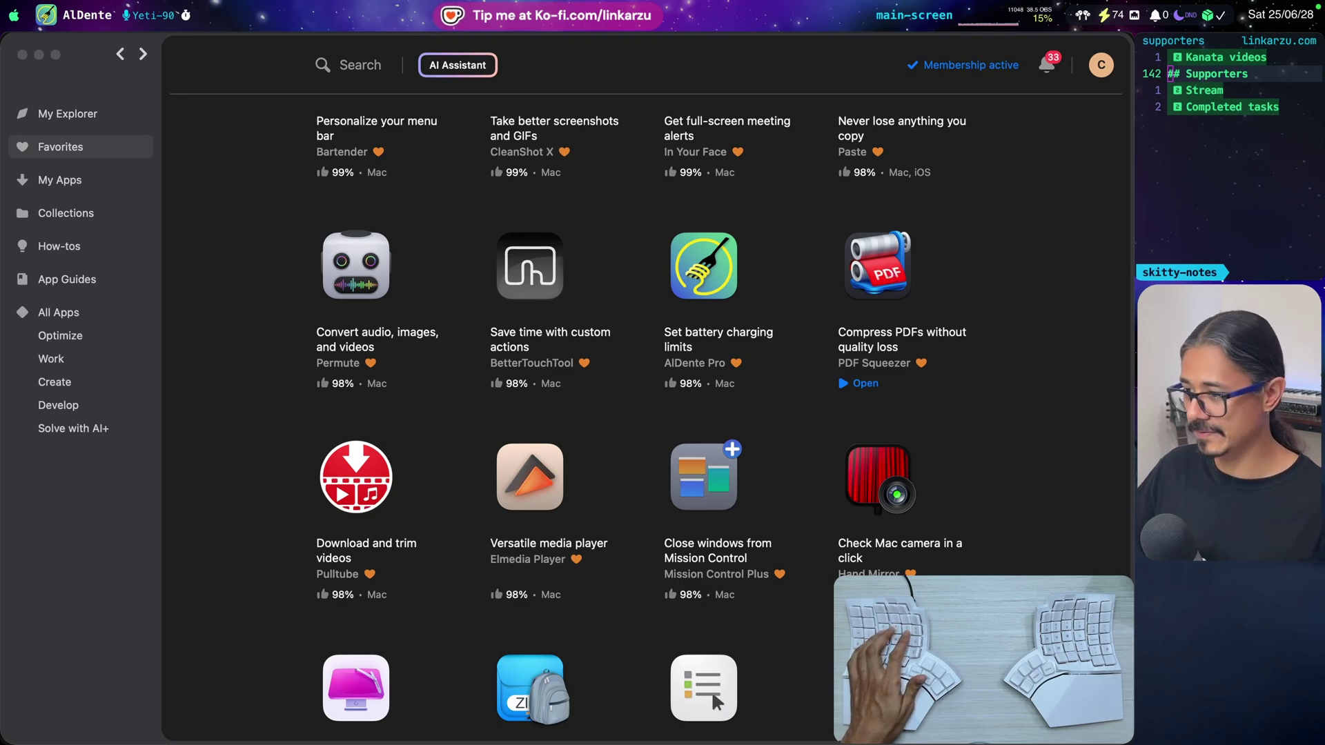
Close the leftover Paste shortcuts window from Mission Control and return to the Setapp favorites.
{"action": "scroll", "coordinate": [252, 187], "scroll_direction": "down", "scroll_amount": 3}
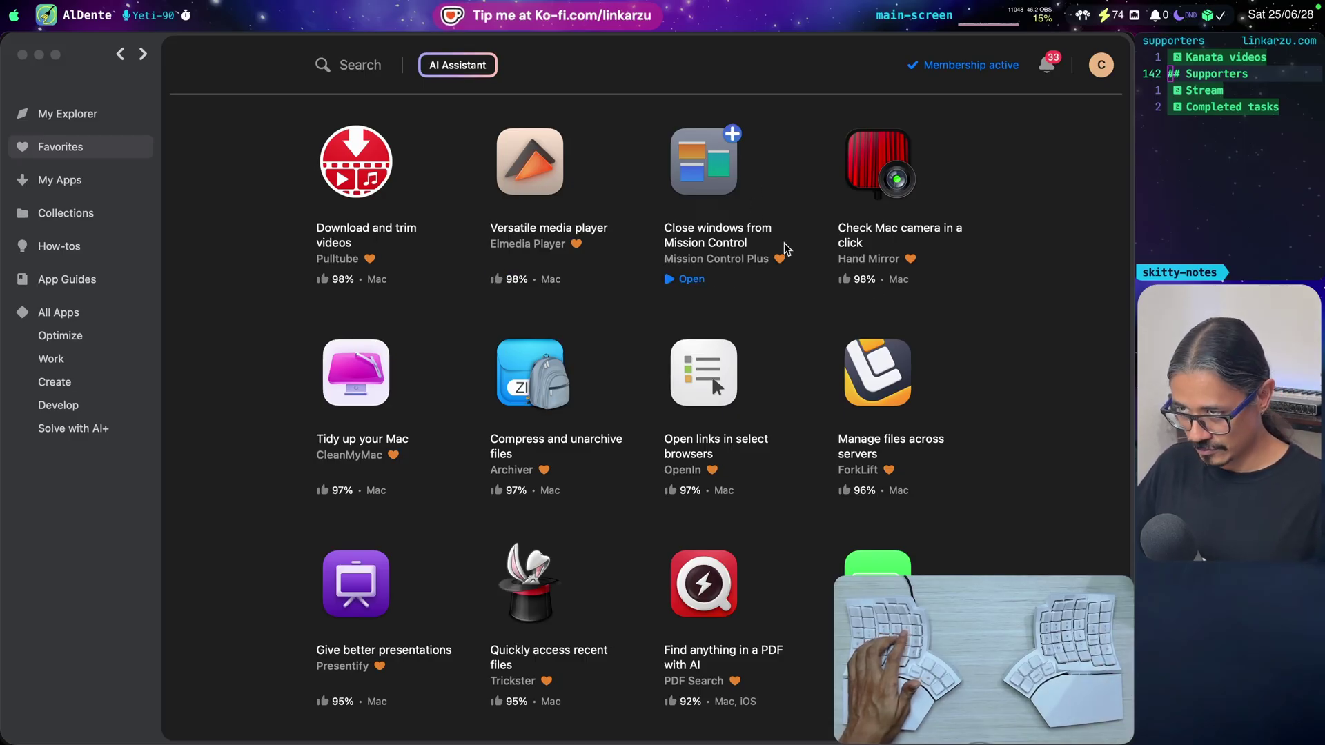
{"action": "key", "text": "ctrl+Up"}
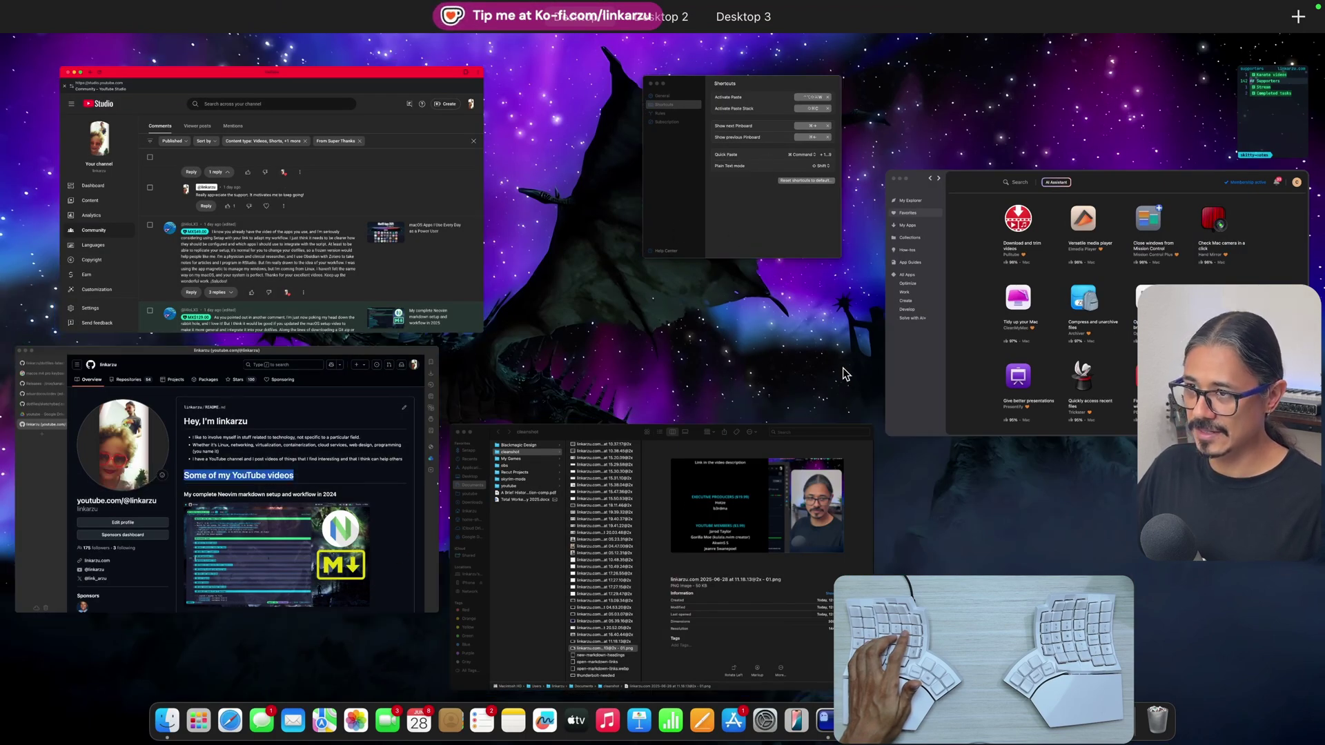
{"action": "mouse_move", "coordinate": [637, 77]}
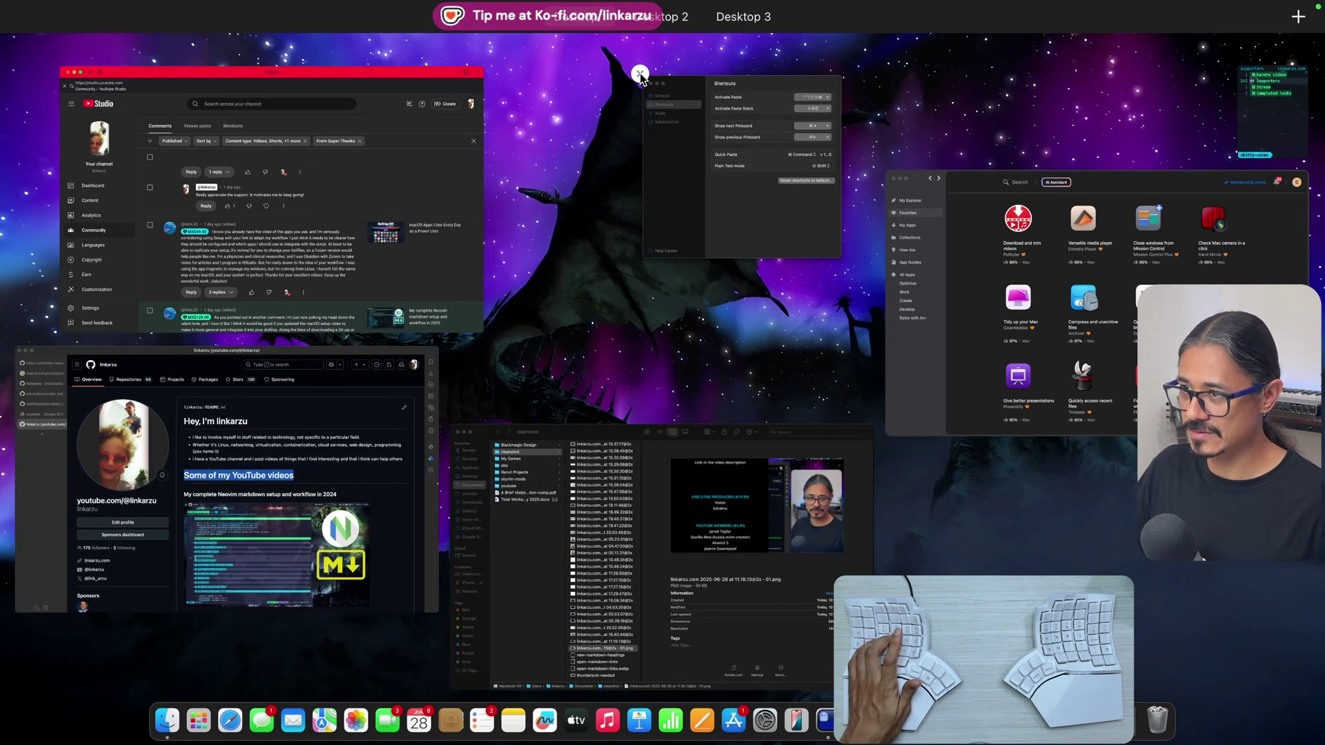
{"action": "left_click", "coordinate": [640, 74]}
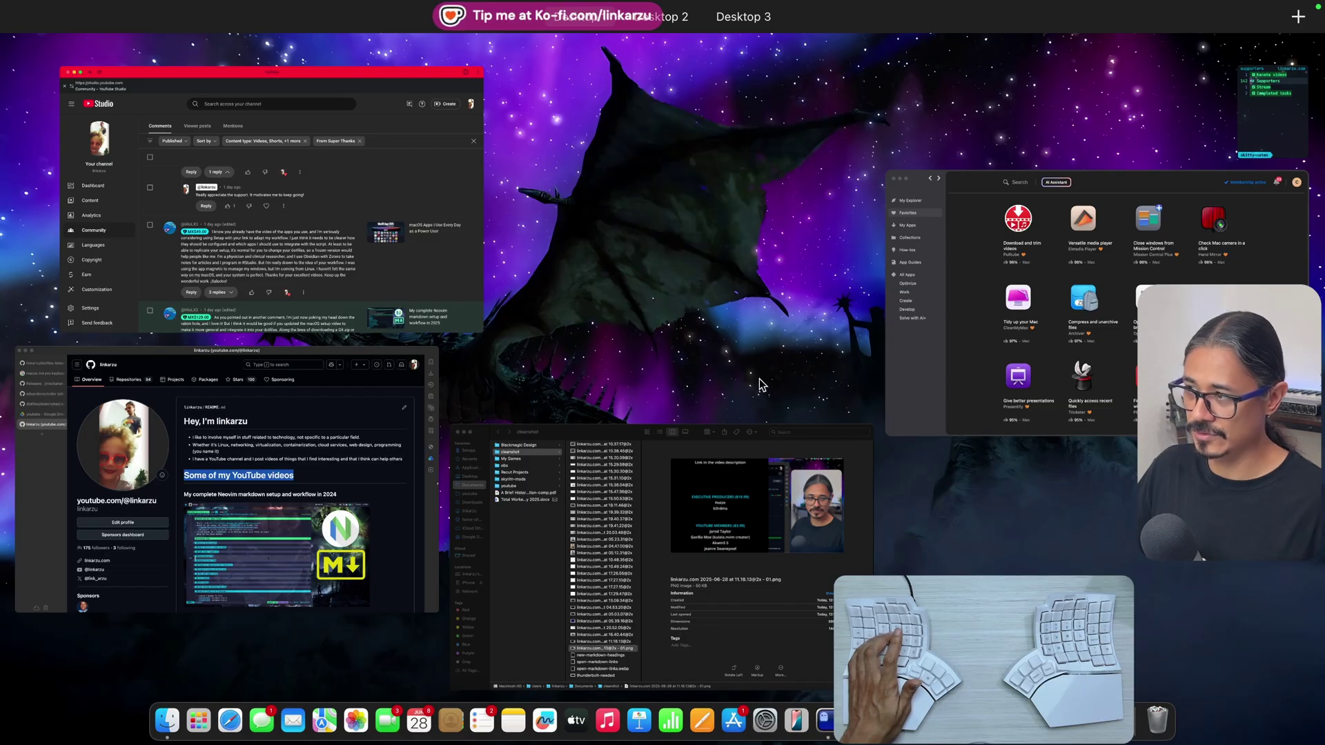
{"action": "left_click", "coordinate": [996, 321]}
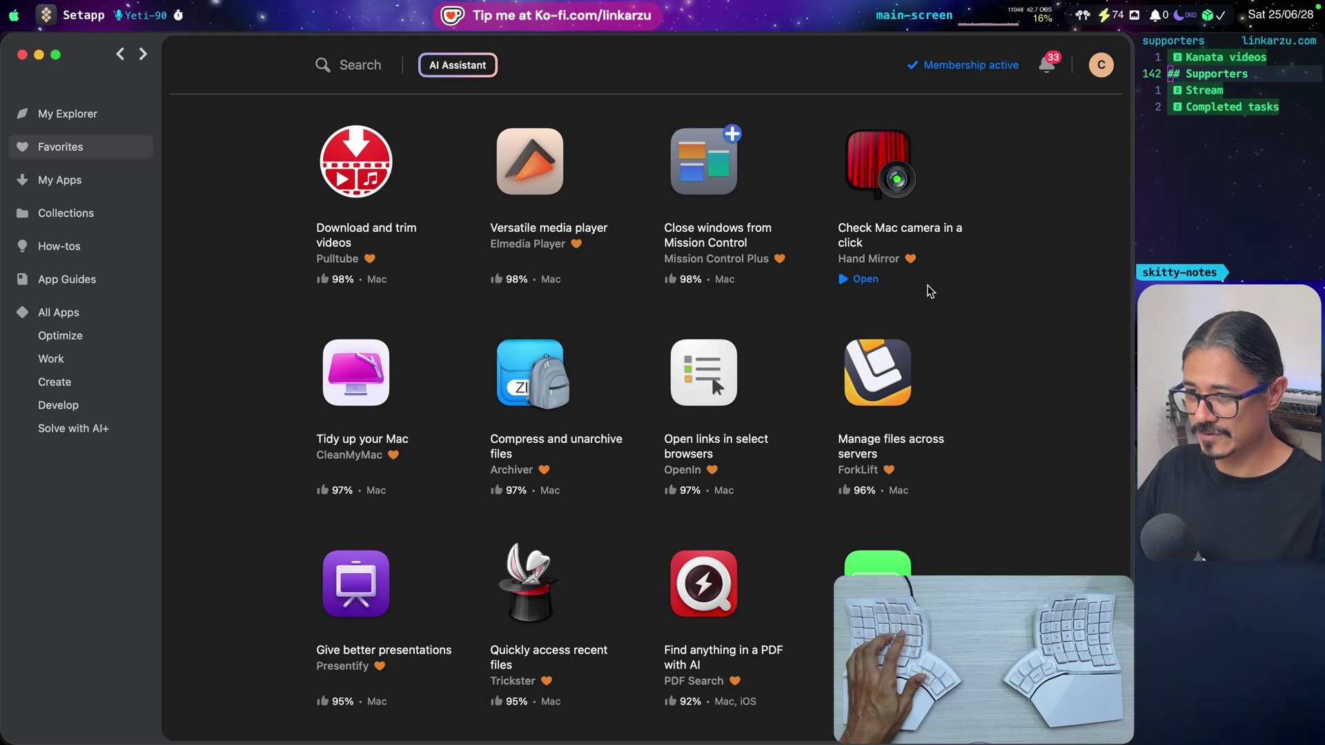
Remove Hand Mirror from the Setapp favorites.
{"action": "left_click", "coordinate": [912, 265]}
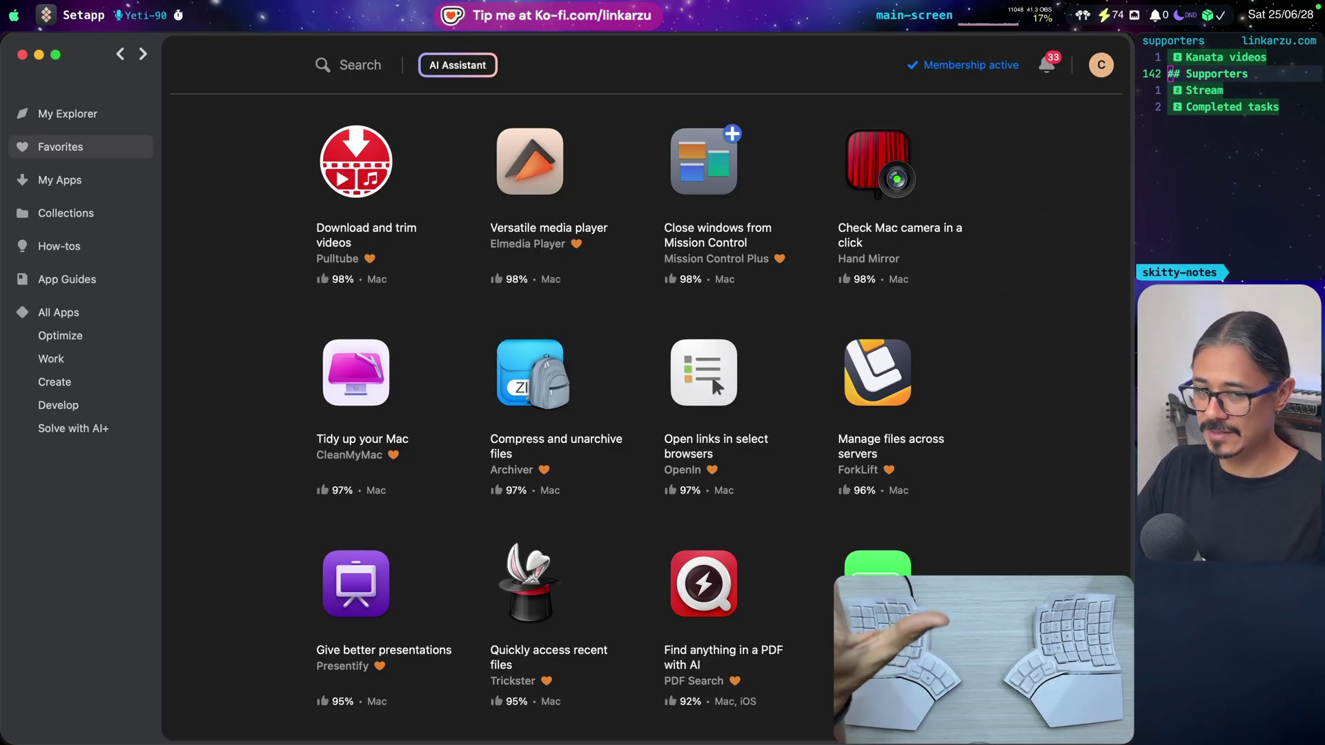
{"action": "mouse_move", "coordinate": [358, 412]}
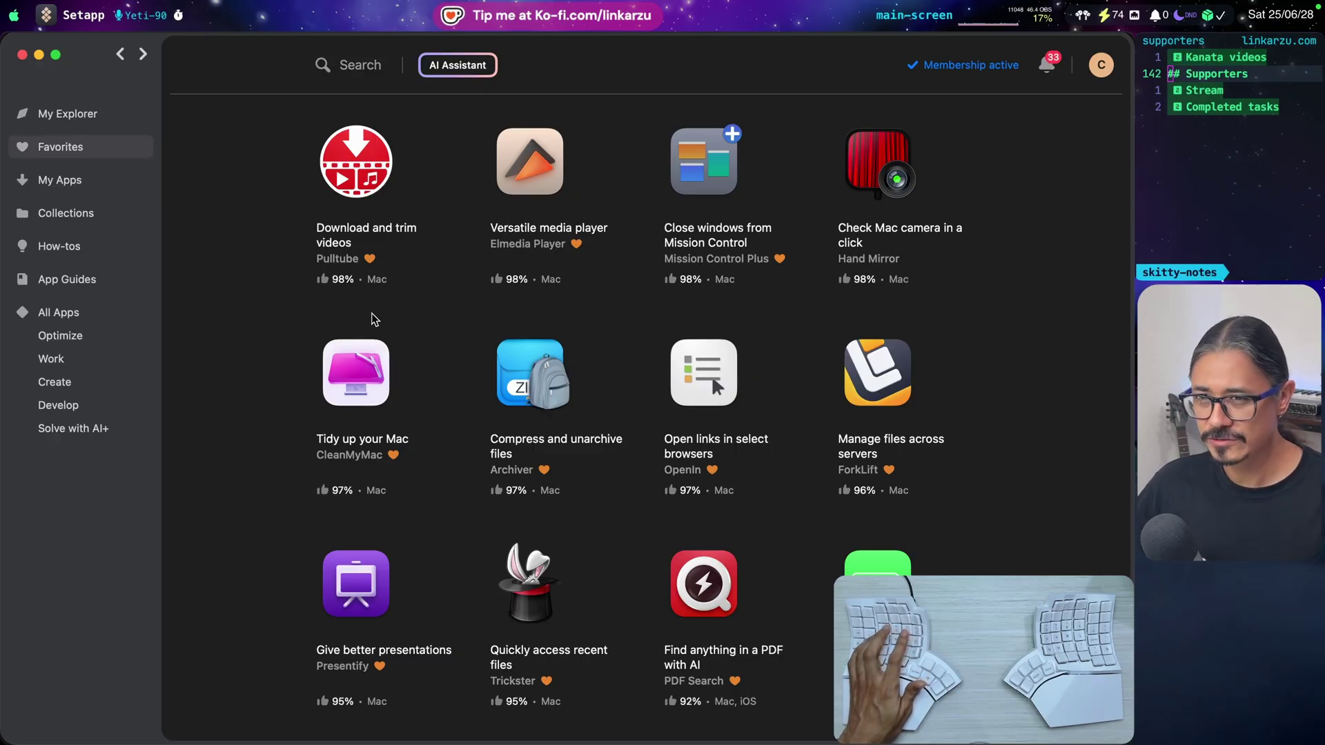
{"action": "mouse_move", "coordinate": [338, 440]}
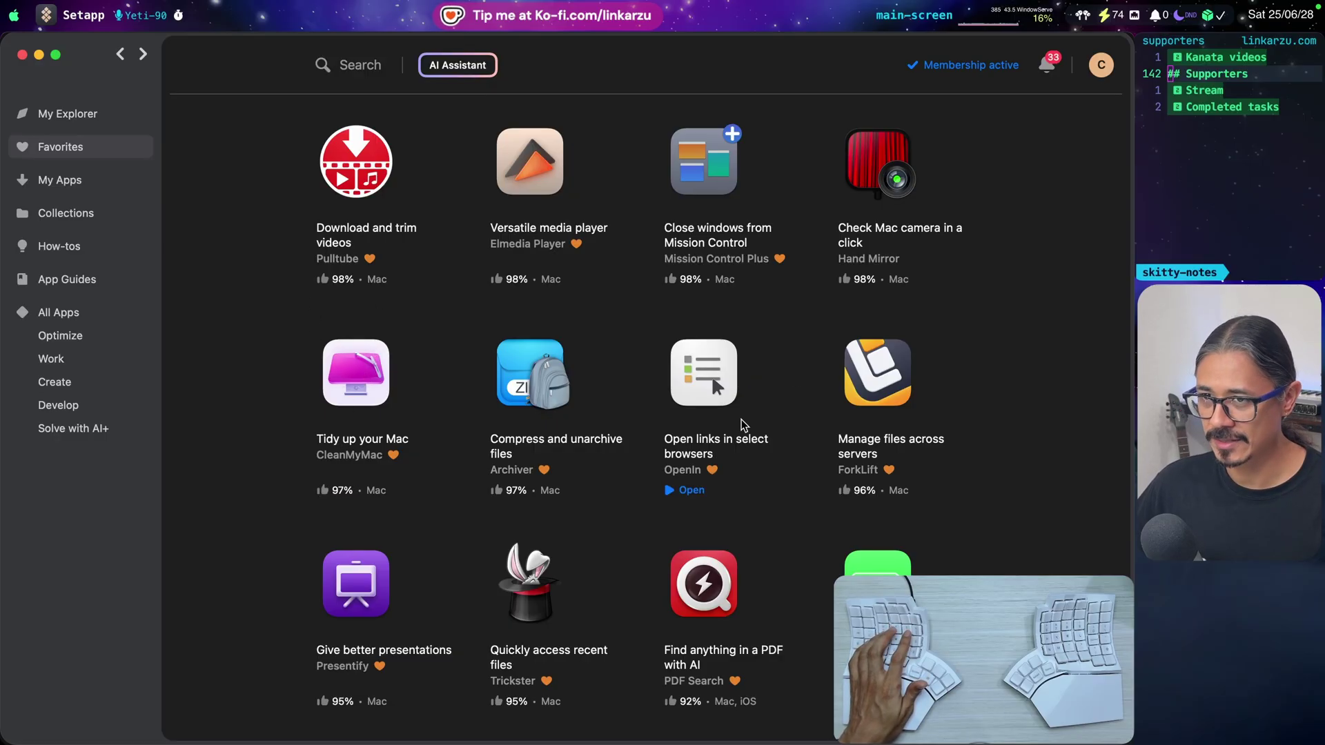
{"action": "mouse_move", "coordinate": [757, 483]}
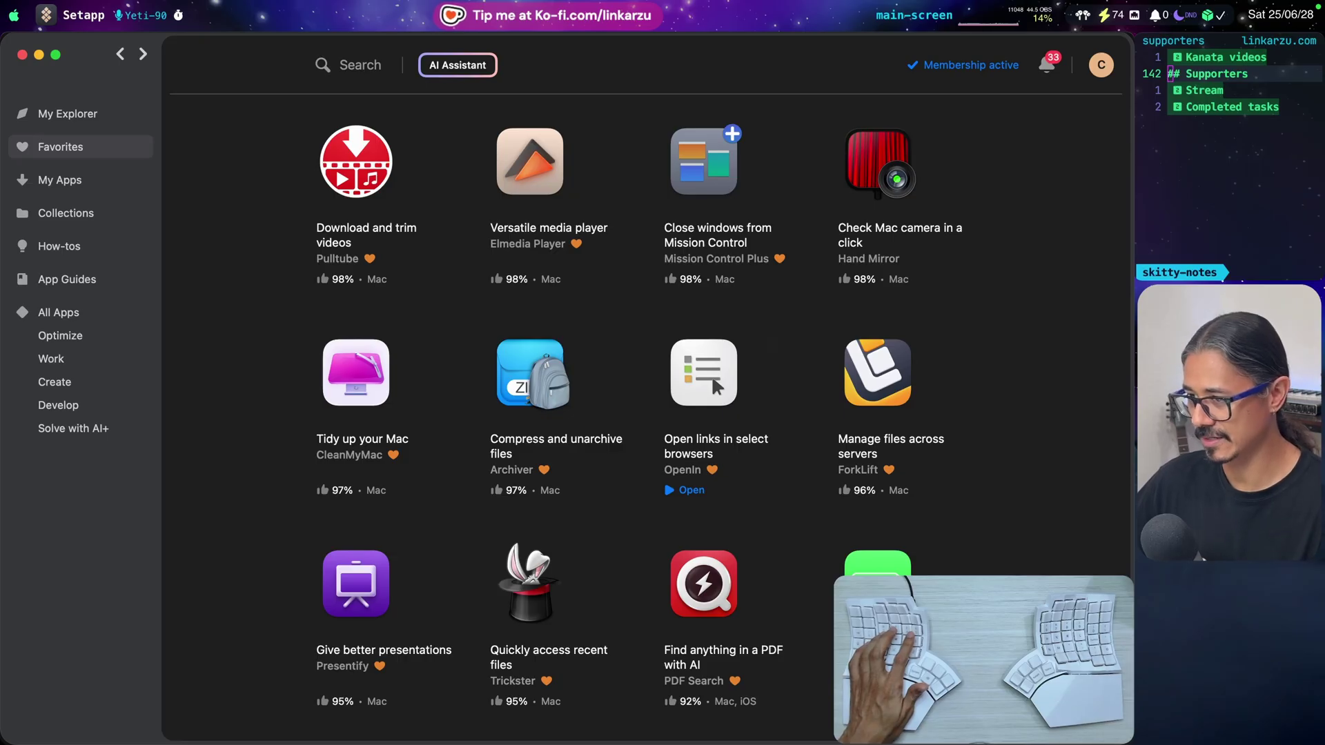
{"action": "key", "text": "Left"}
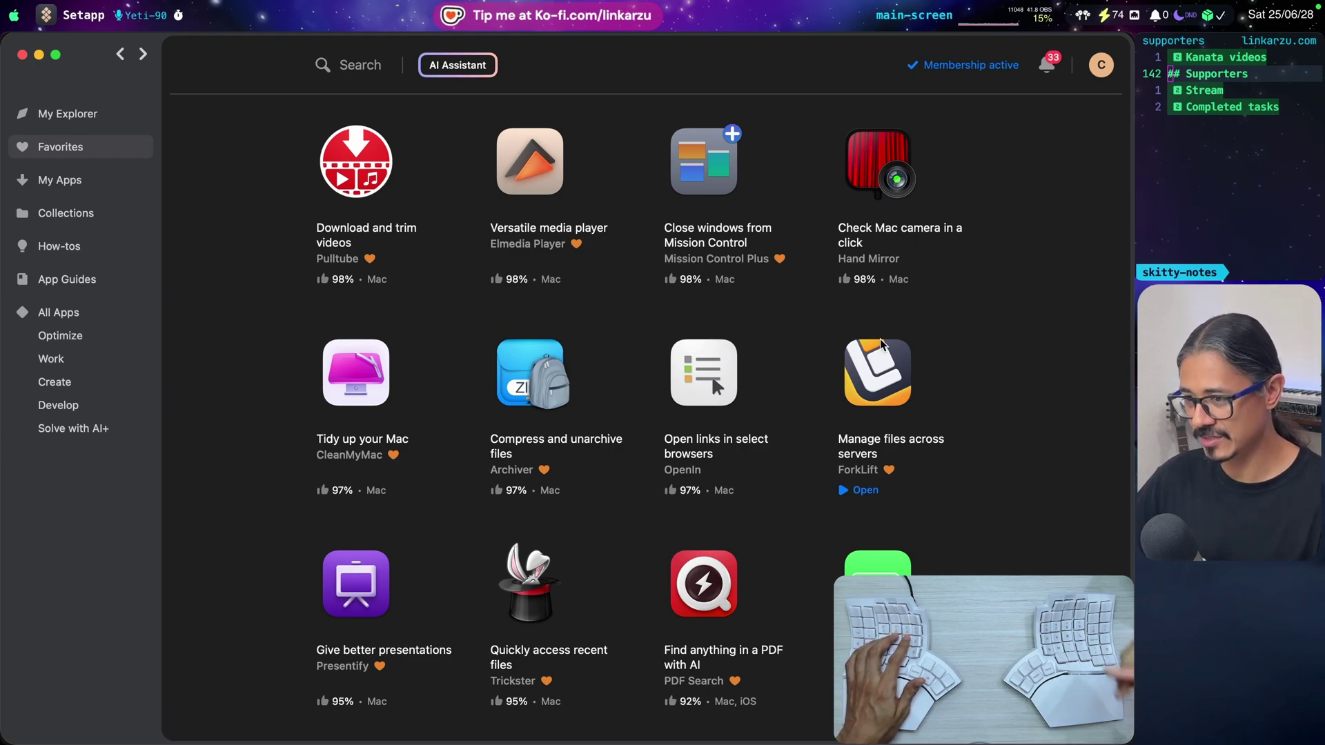
Bring up Raycast to view the details of the Eligere video, and dismiss it.
{"action": "key", "text": "alt+space"}
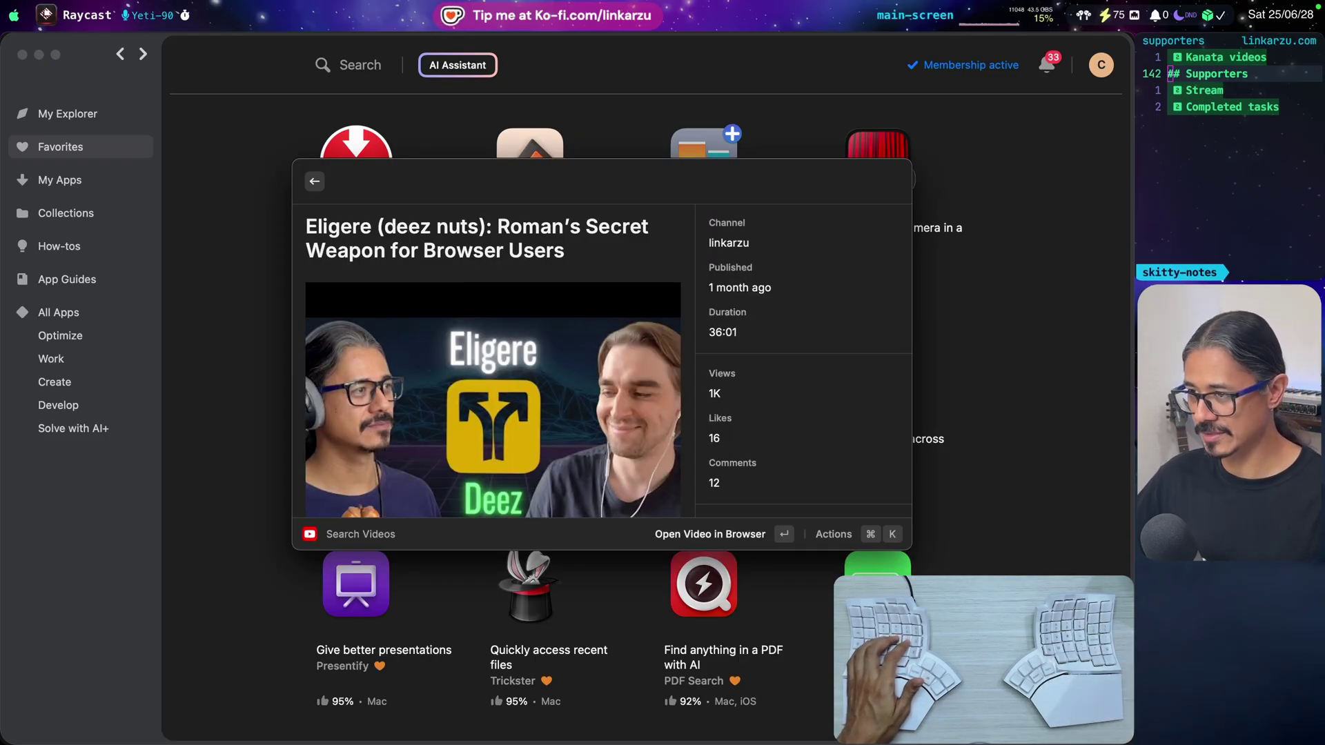
{"action": "scroll", "coordinate": [507, 344], "scroll_direction": "down", "scroll_amount": 2}
{"action": "scroll", "coordinate": [499, 350], "scroll_direction": "up", "scroll_amount": 1}
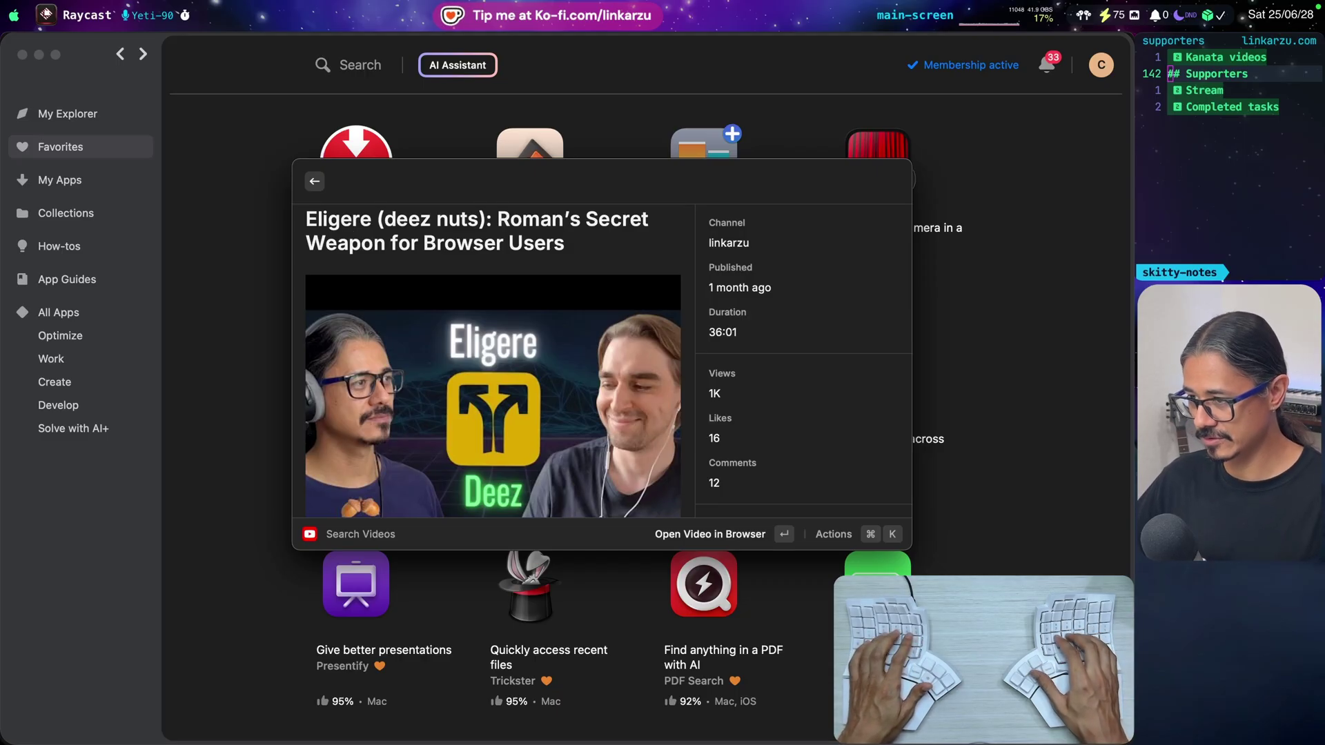
{"action": "key", "text": "Escape"}
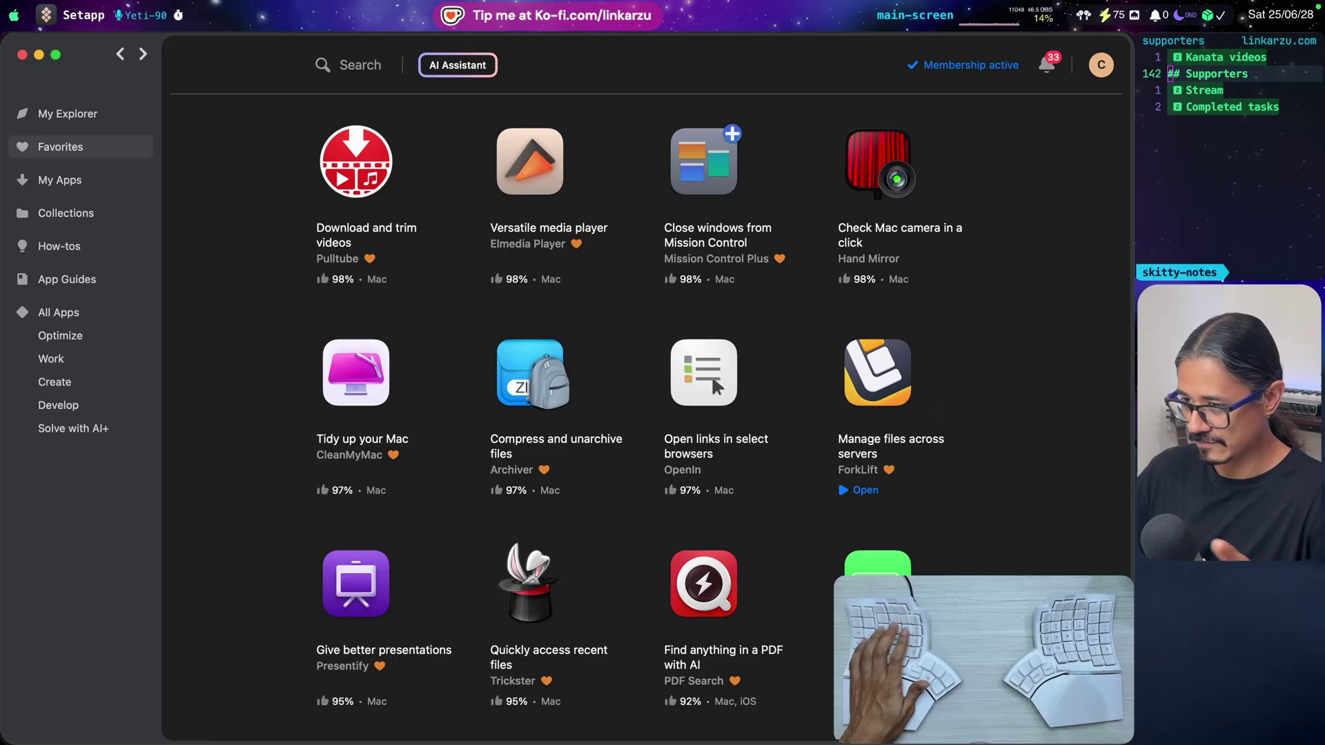
Switch to ForkLift and sort the obs folder by date added and finally by name in ascending order.
{"action": "key", "text": "super+Tab"}
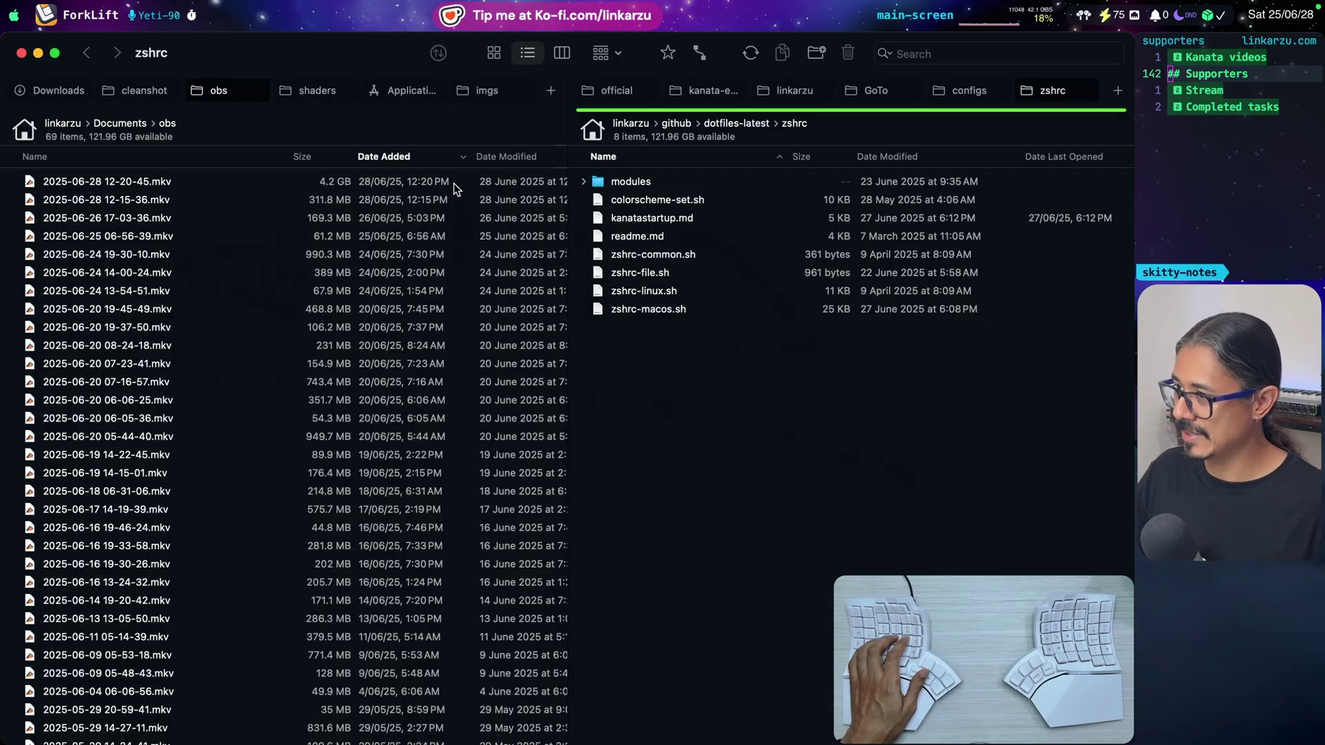
{"action": "left_click", "coordinate": [390, 160]}
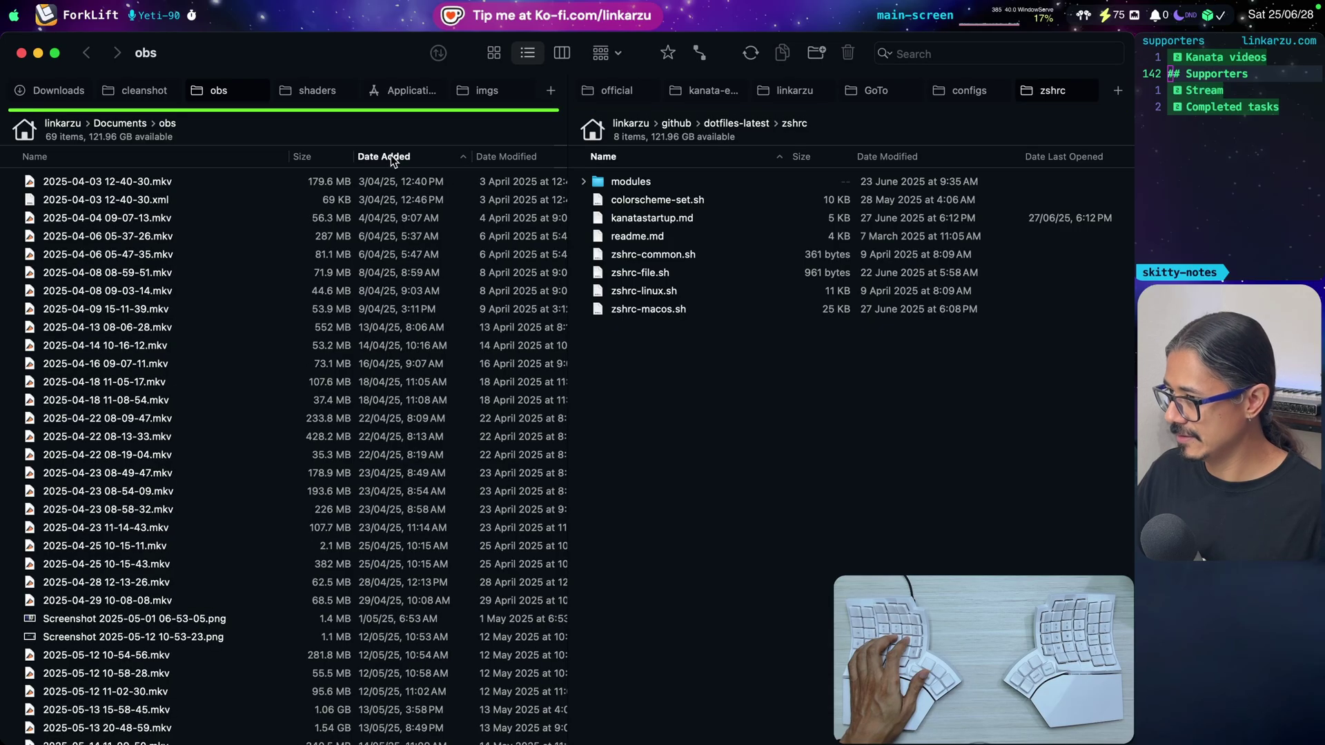
{"action": "left_click", "coordinate": [390, 156]}
{"action": "left_click", "coordinate": [126, 158]}
{"action": "left_click", "coordinate": [126, 157]}
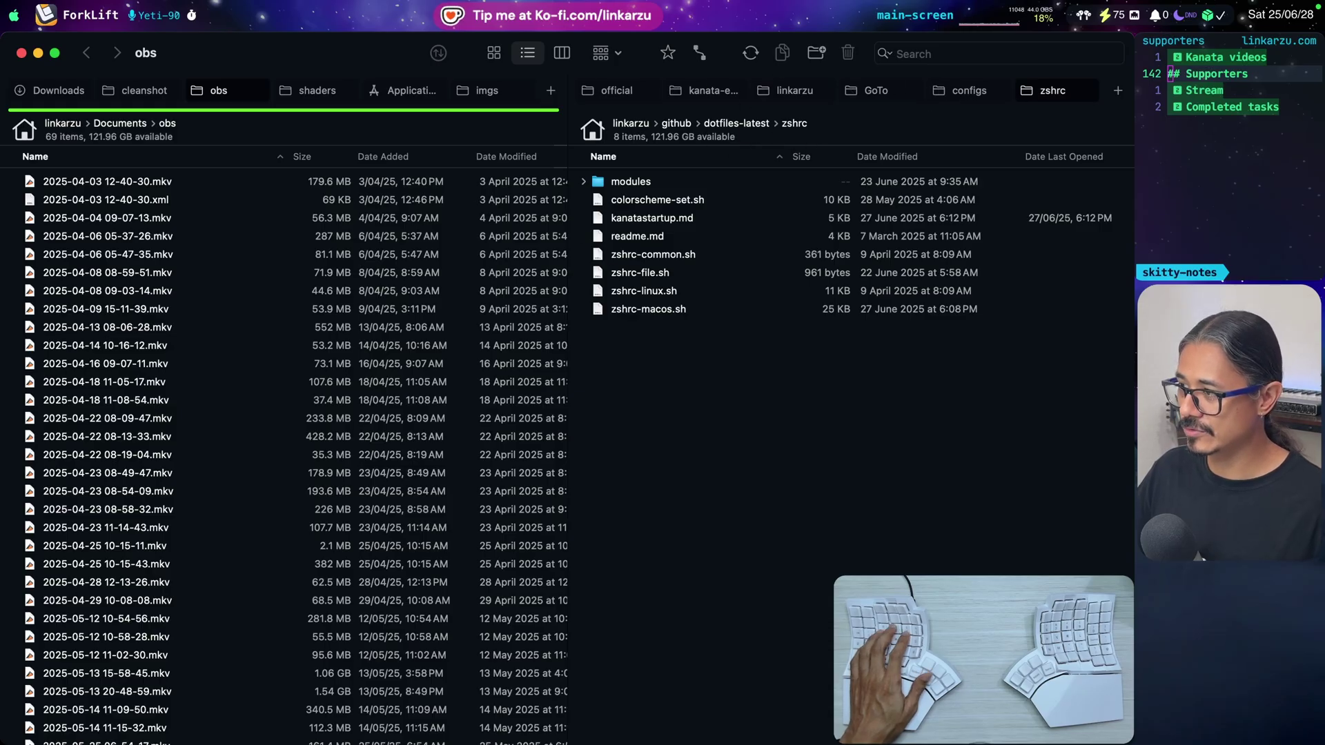
Show ForkLift's sidebar, look through its locations, and hide it again.
{"action": "key", "text": "ctrl+e"}
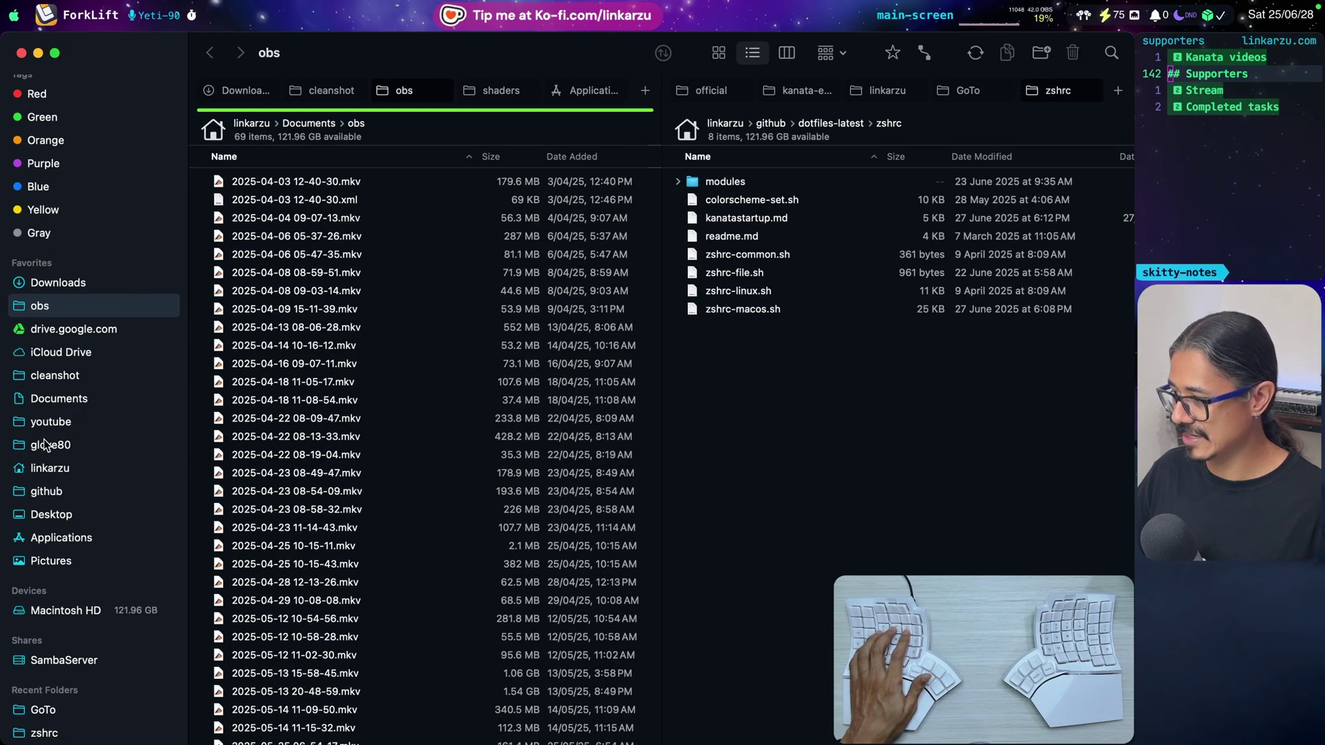
{"action": "scroll", "coordinate": [55, 454], "scroll_direction": "down", "scroll_amount": 5}
{"action": "scroll", "coordinate": [55, 453], "scroll_direction": "up", "scroll_amount": 5}
{"action": "key", "text": "ctrl+e"}
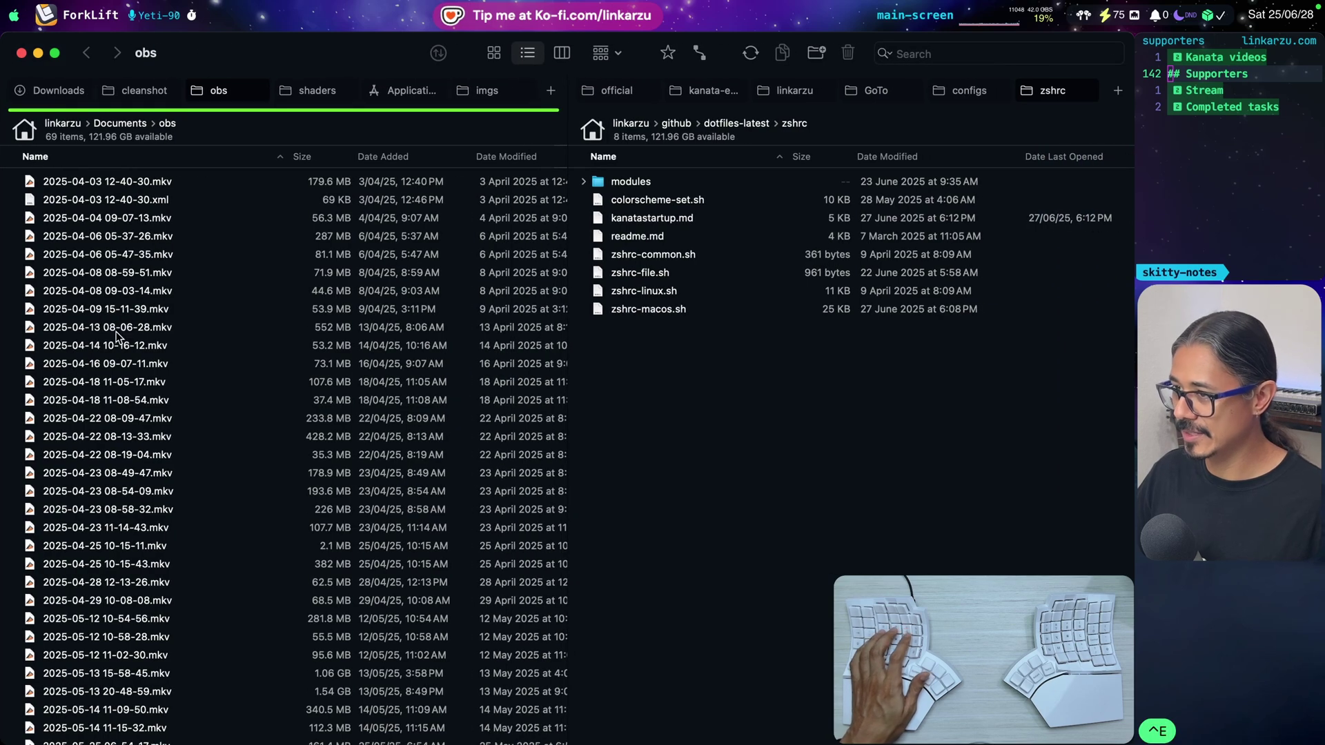
Show the preview pane, preview zshrc-linux.sh in it, and hide the pane again.
{"action": "key", "text": "ctrl+g"}
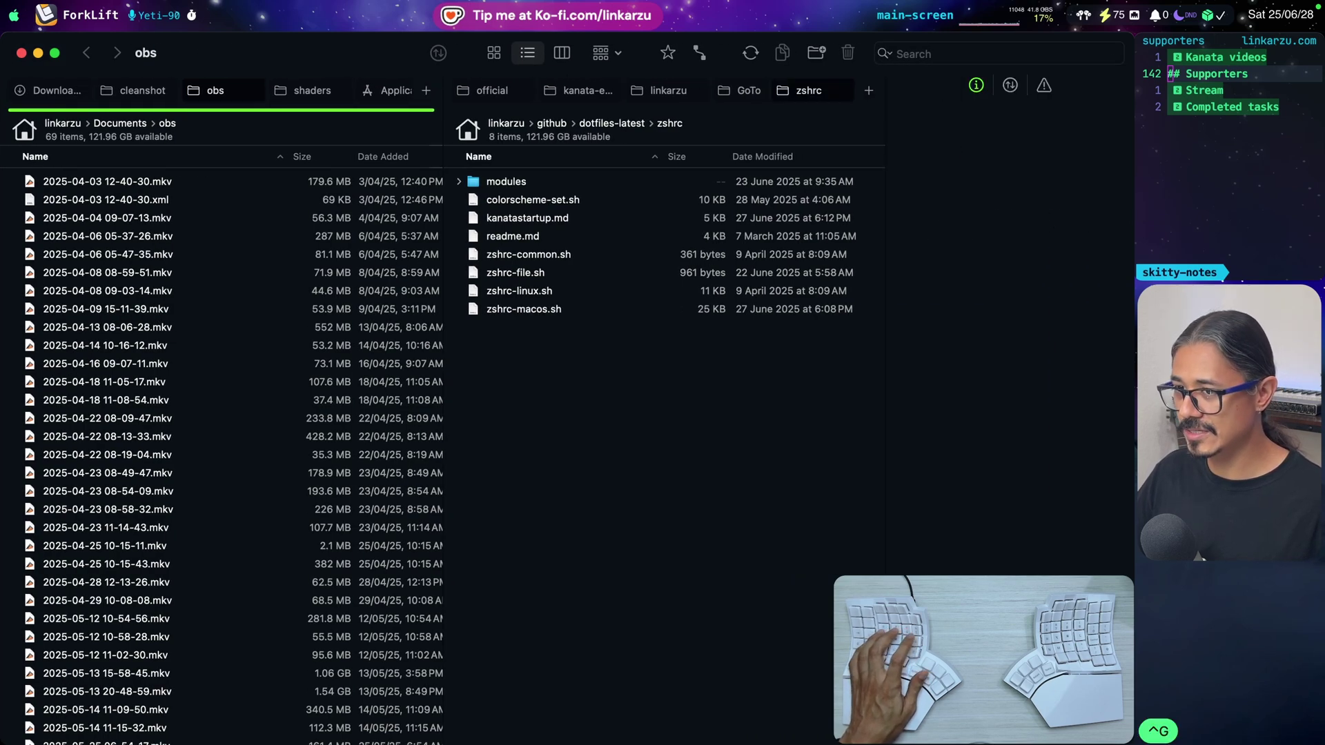
{"action": "left_click", "coordinate": [511, 291]}
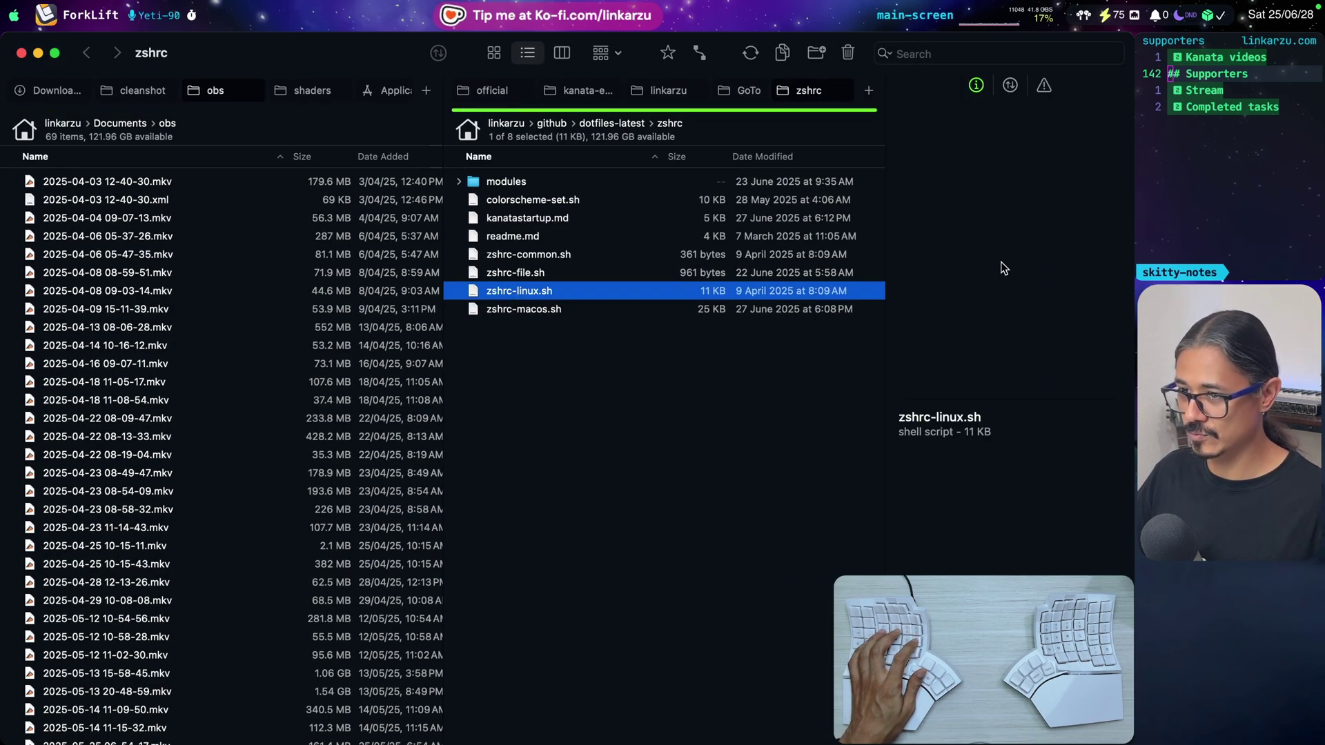
{"action": "key", "text": "ctrl+g"}
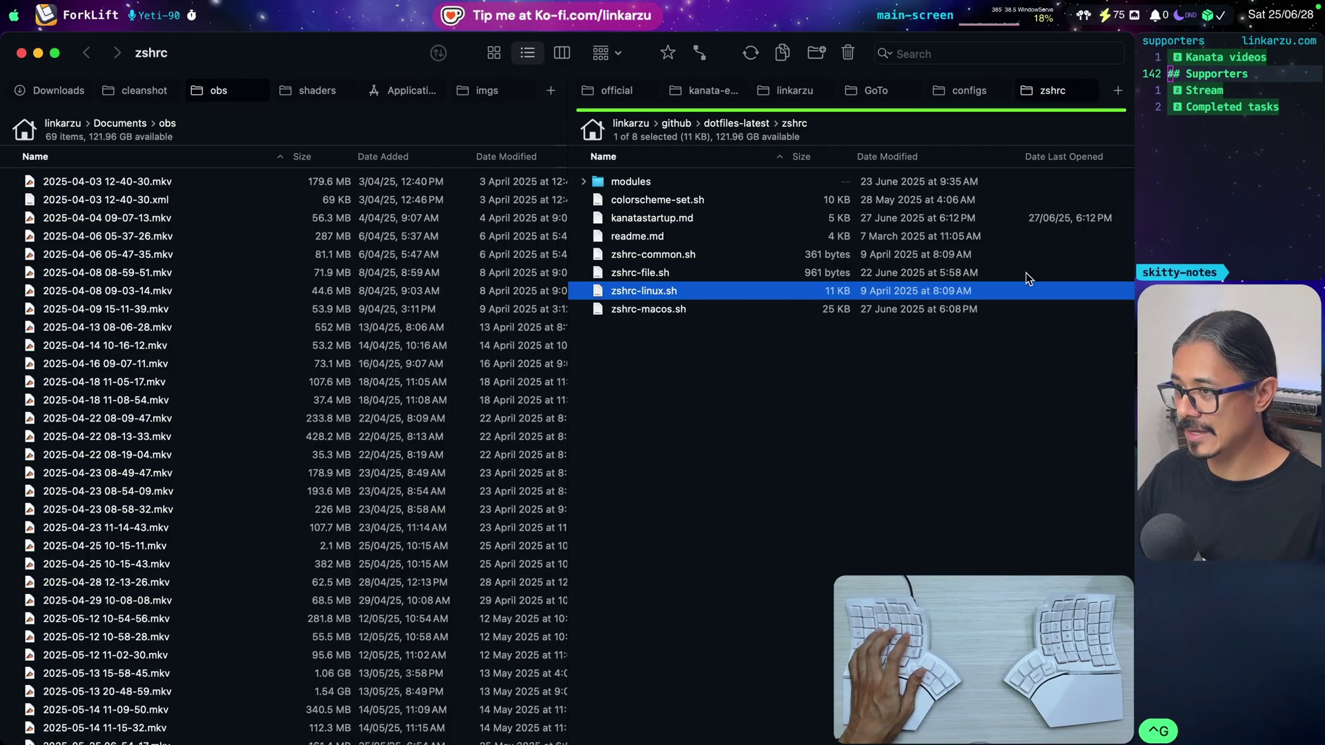
Show the sidebar again and look through its favorites, devices, shares and recent folders.
{"action": "key", "text": "ctrl+super+s"}
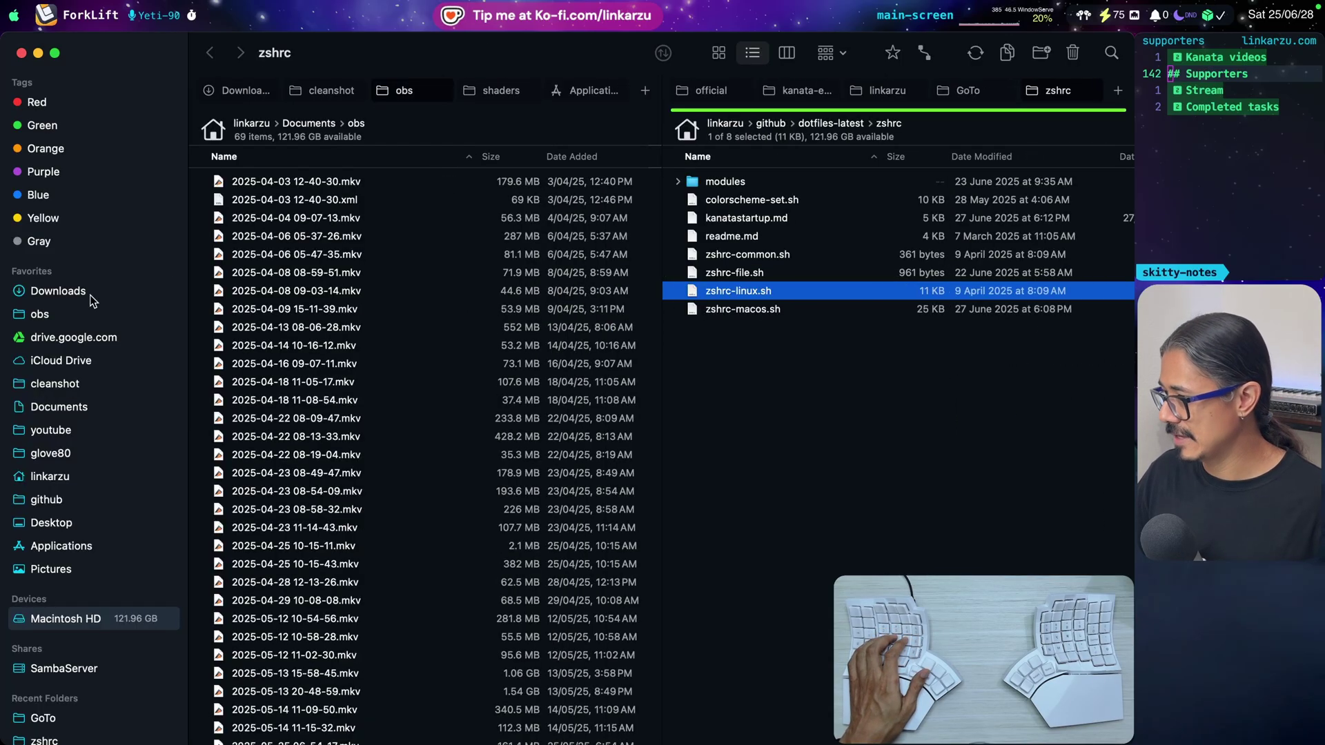
{"action": "scroll", "coordinate": [94, 440], "scroll_direction": "down", "scroll_amount": 5}
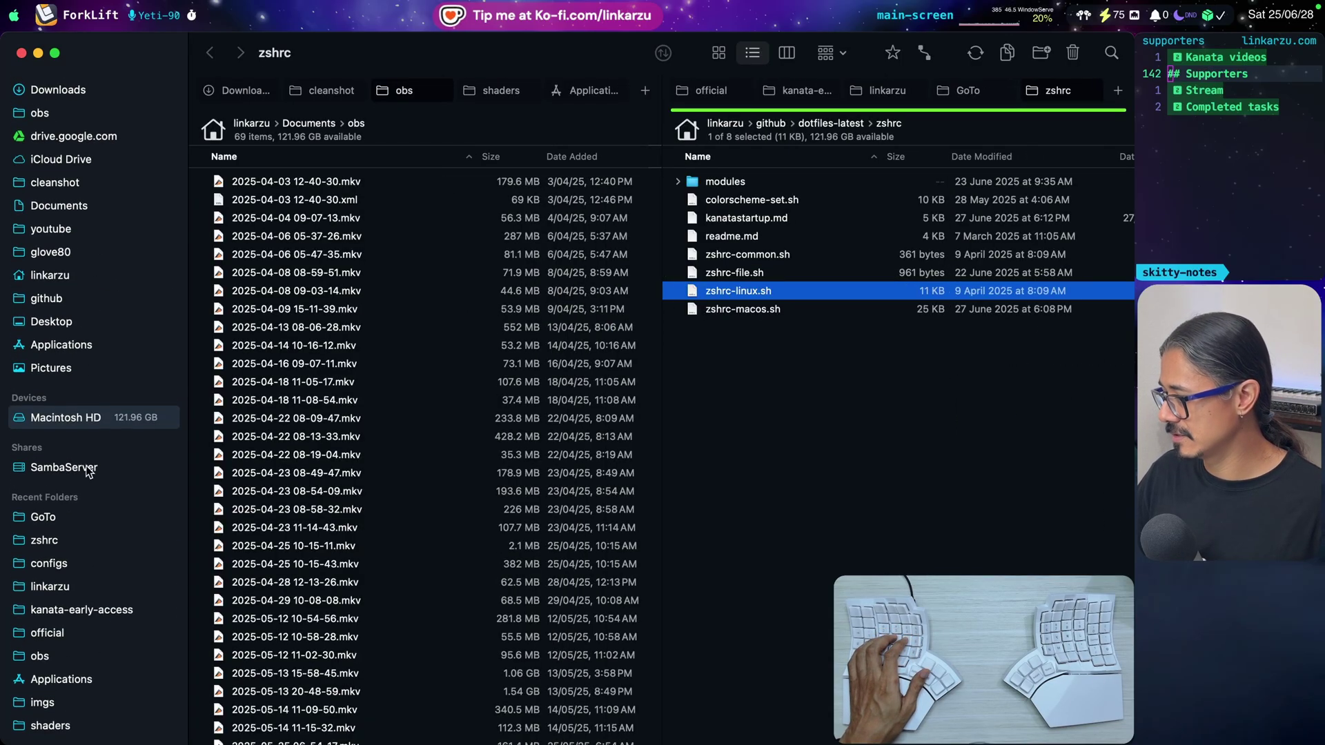
{"action": "scroll", "coordinate": [88, 472], "scroll_direction": "up", "scroll_amount": 5}
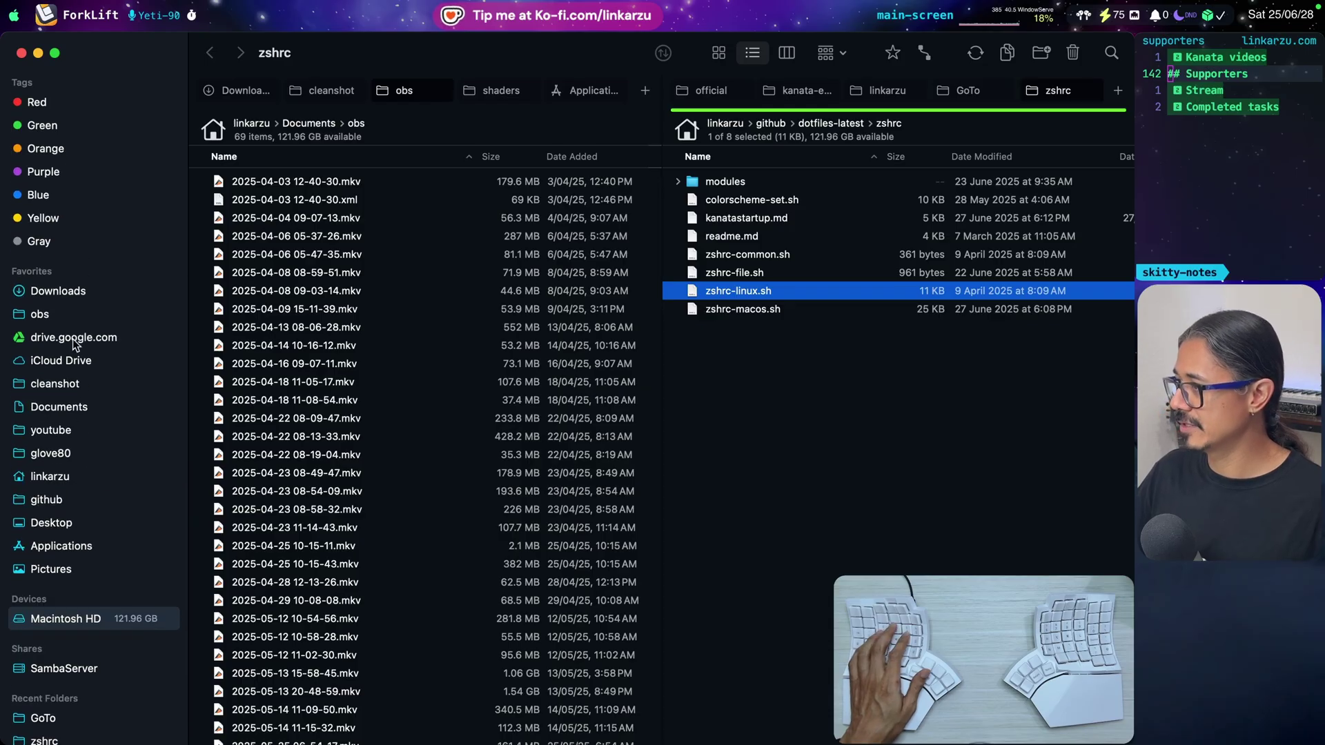
Open ForkLift's theme settings and view the colors of the radioactive-fiambre theme.
{"action": "left_click", "coordinate": [59, 10]}
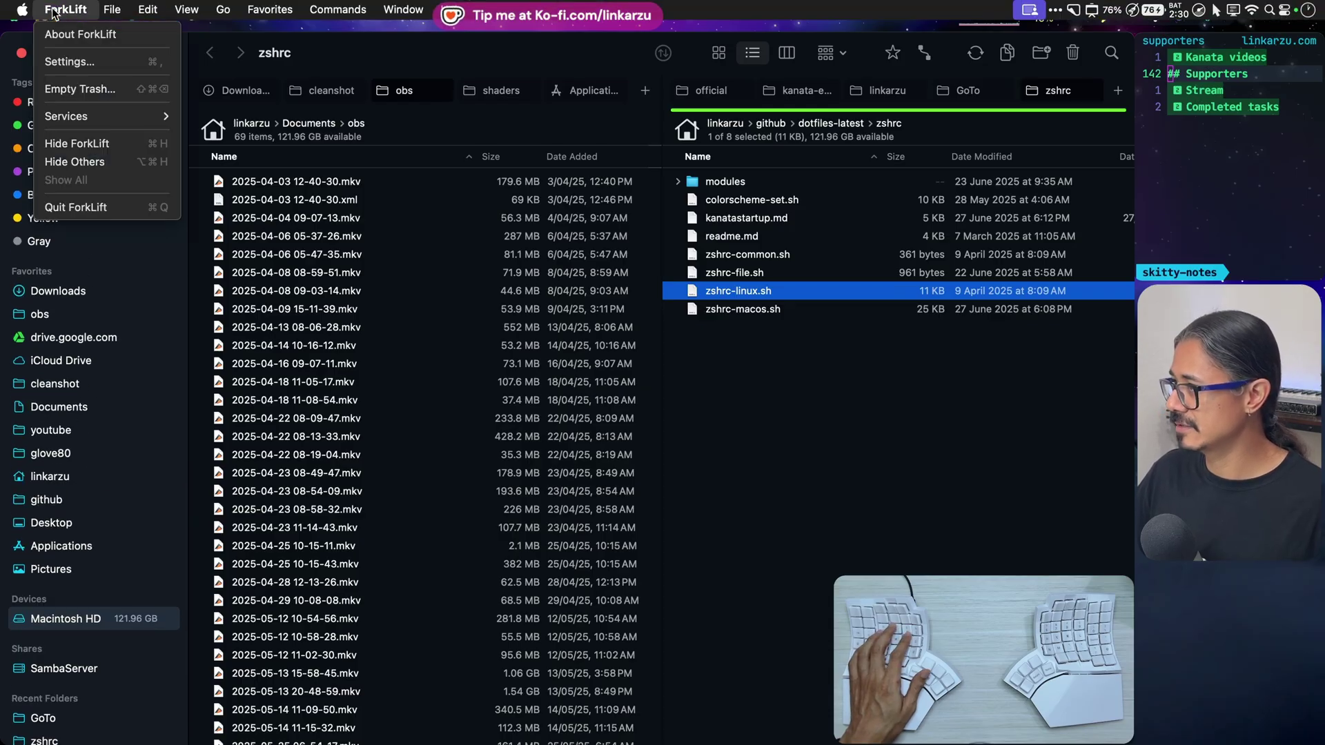
{"action": "left_click", "coordinate": [91, 61]}
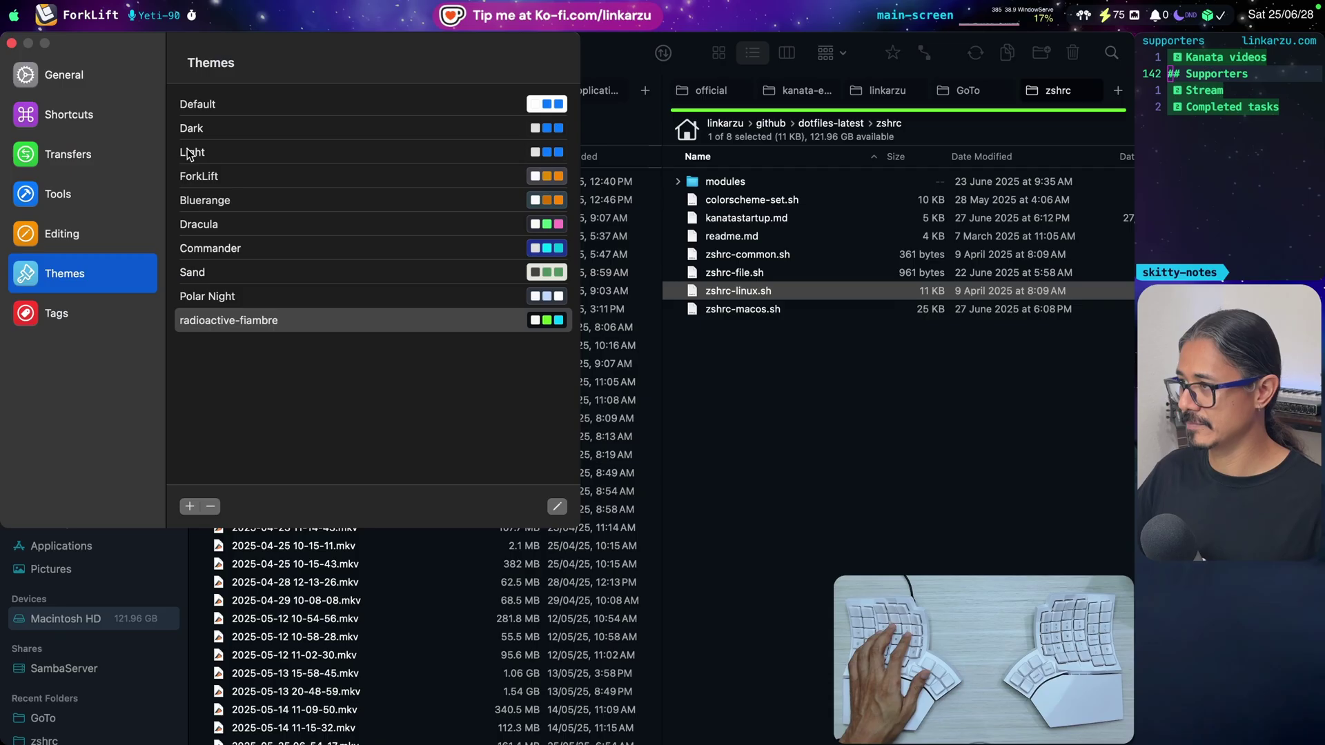
{"action": "left_click", "coordinate": [237, 320]}
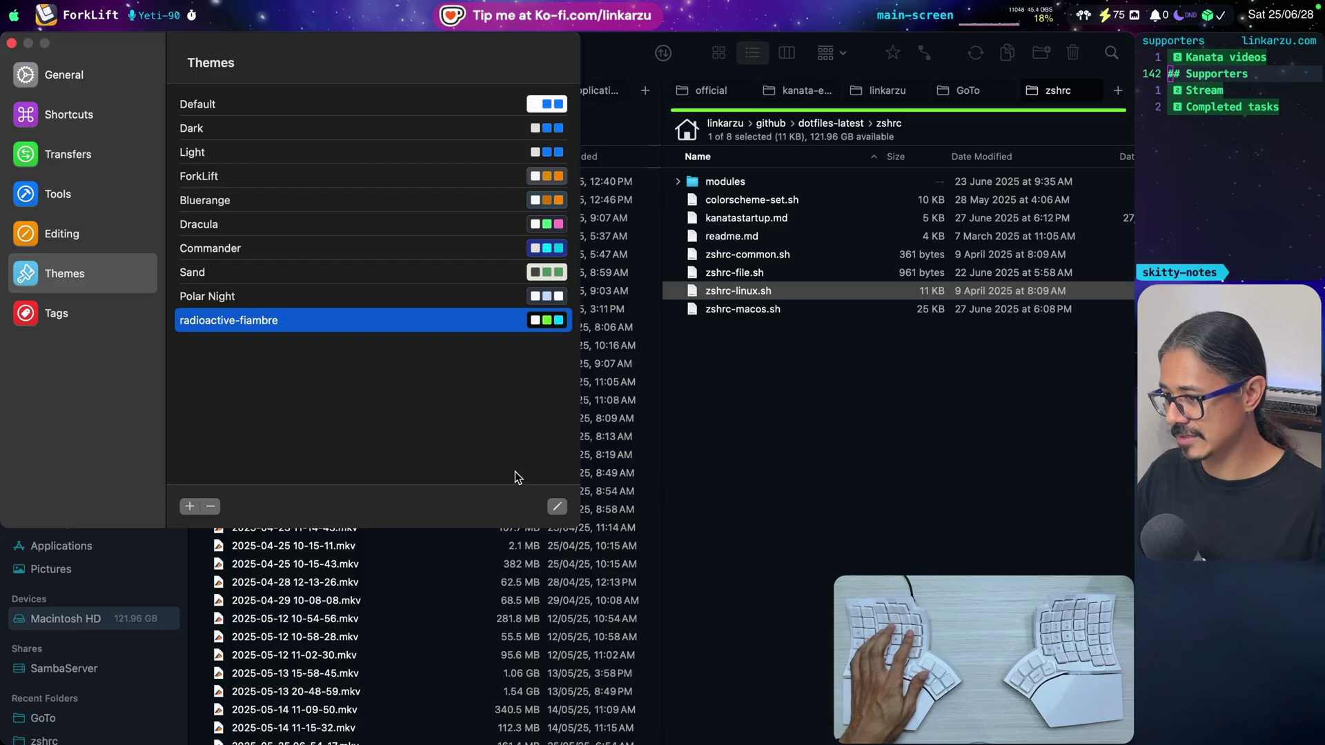
{"action": "left_click", "coordinate": [557, 507]}
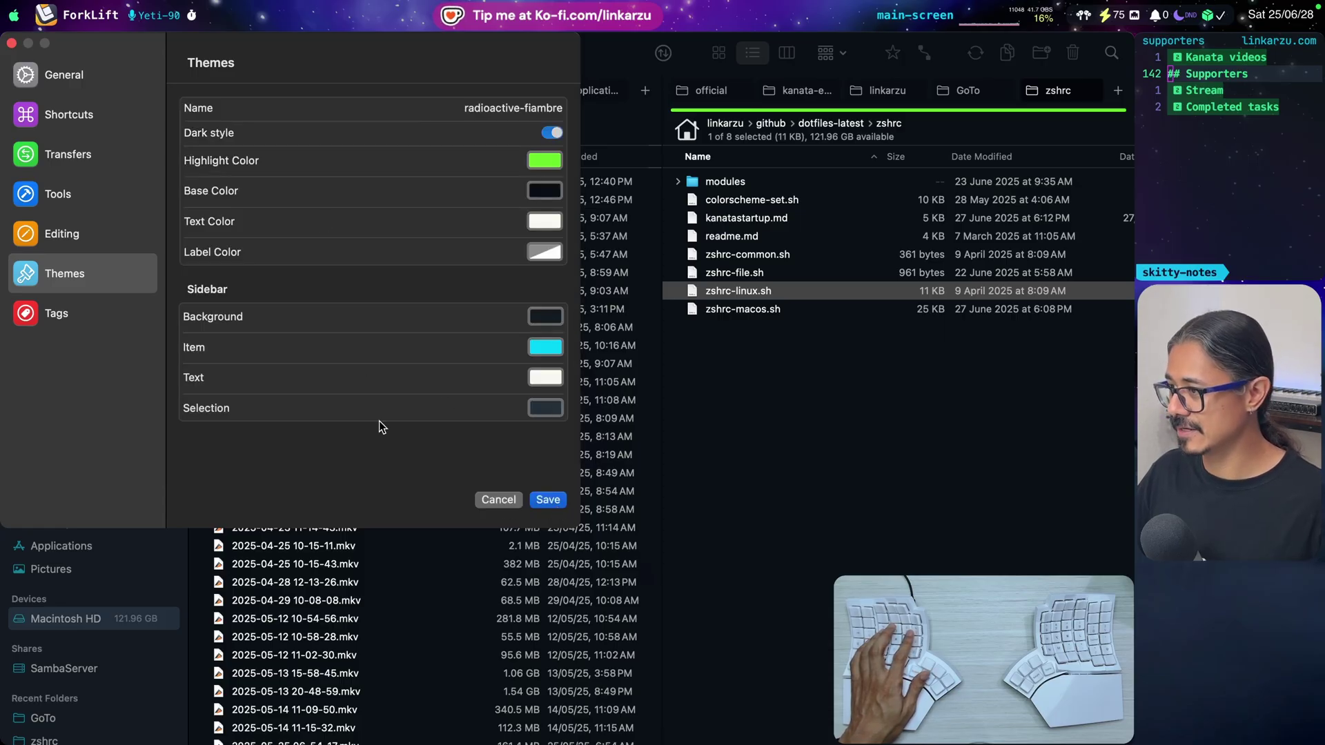
Review ForkLift's General settings, including the Compare Tool choices, and look through its shortcuts list down to the View Menu commands.
{"action": "left_click", "coordinate": [80, 86]}
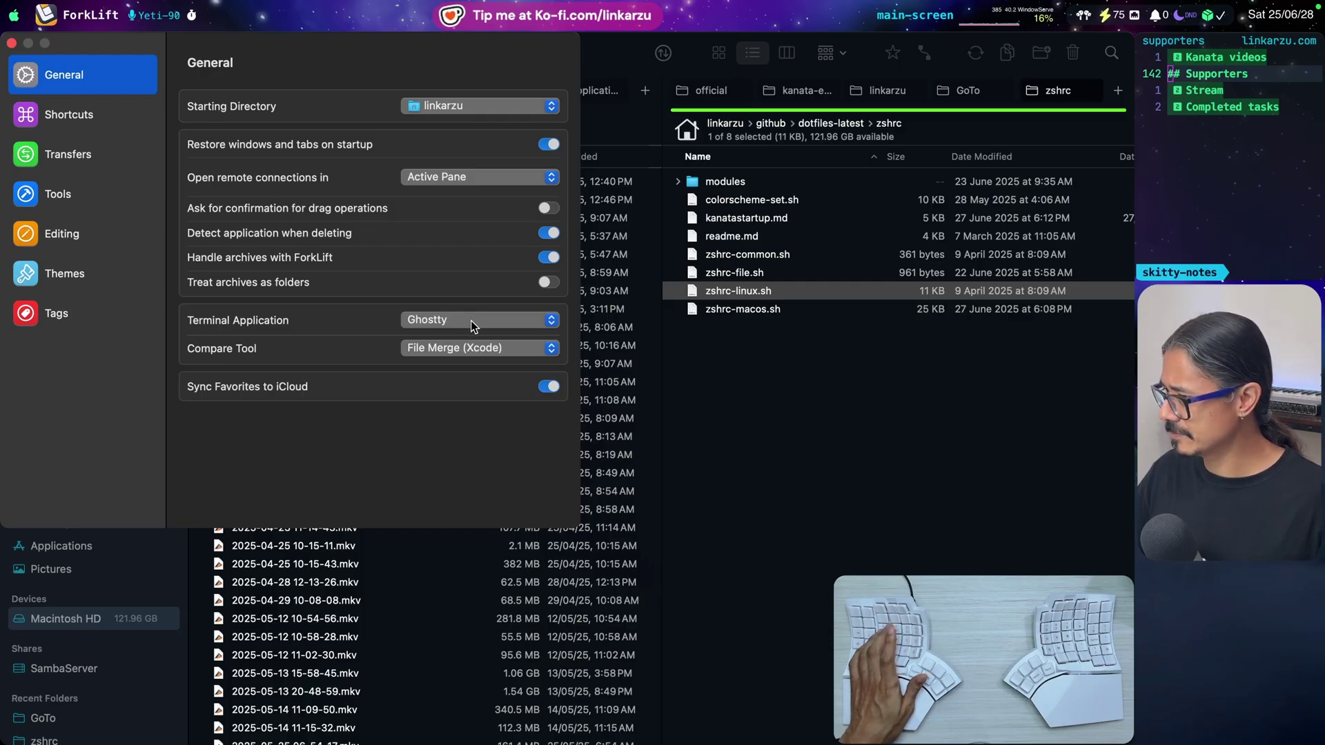
{"action": "left_click", "coordinate": [437, 348]}
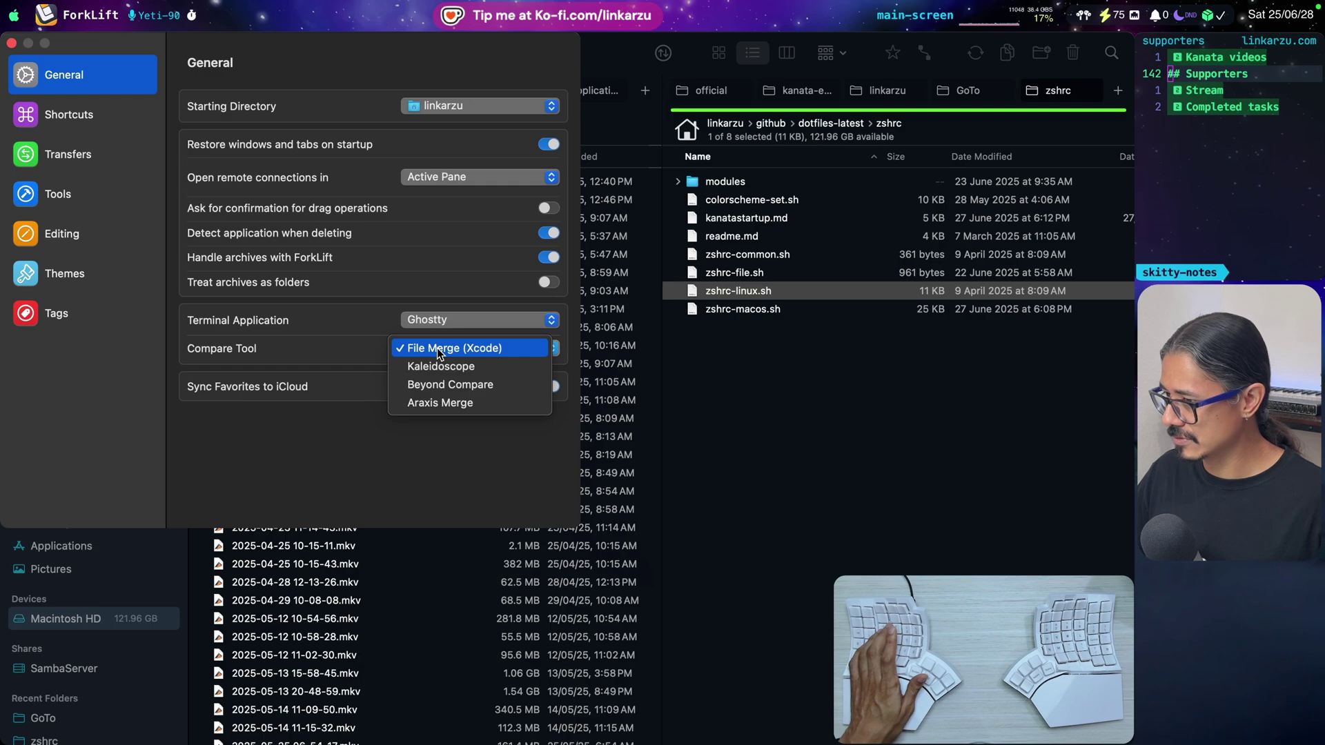
{"action": "left_click", "coordinate": [288, 453]}
{"action": "left_click", "coordinate": [80, 119]}
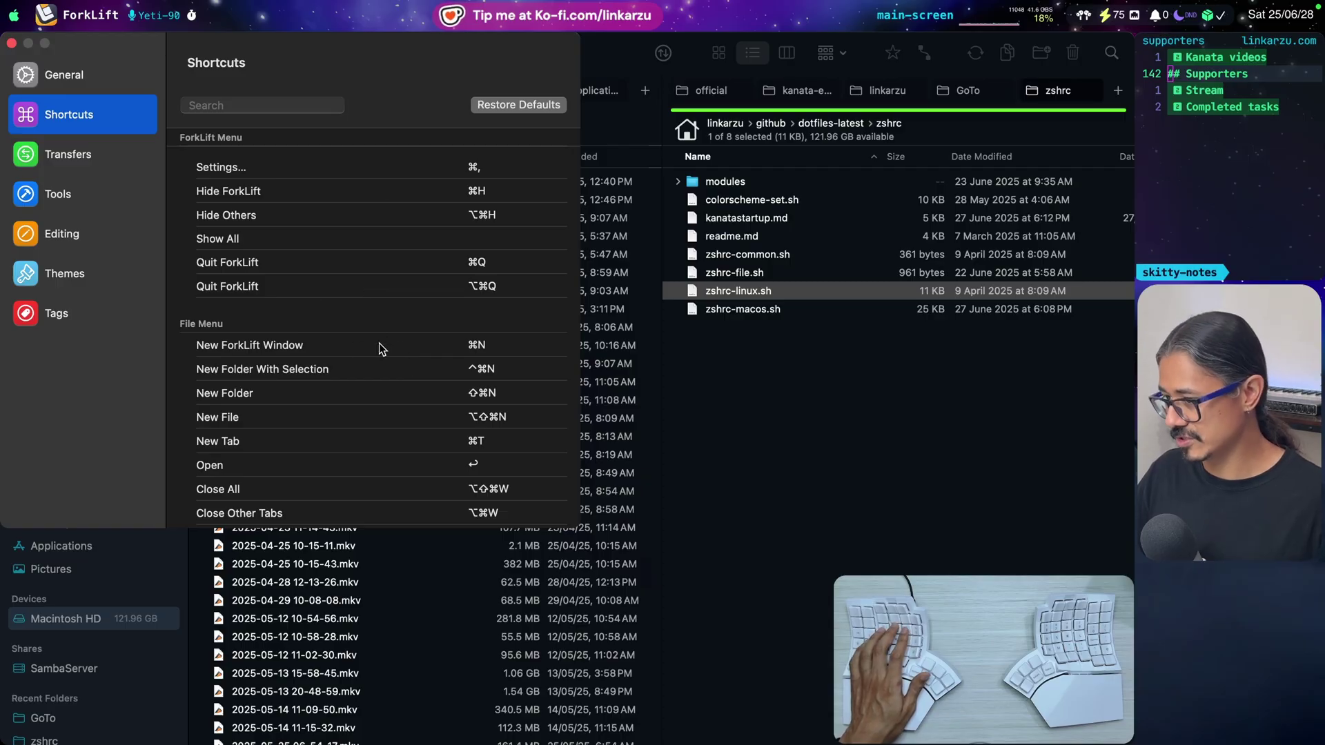
{"action": "scroll", "coordinate": [380, 348], "scroll_direction": "down", "scroll_amount": 10}
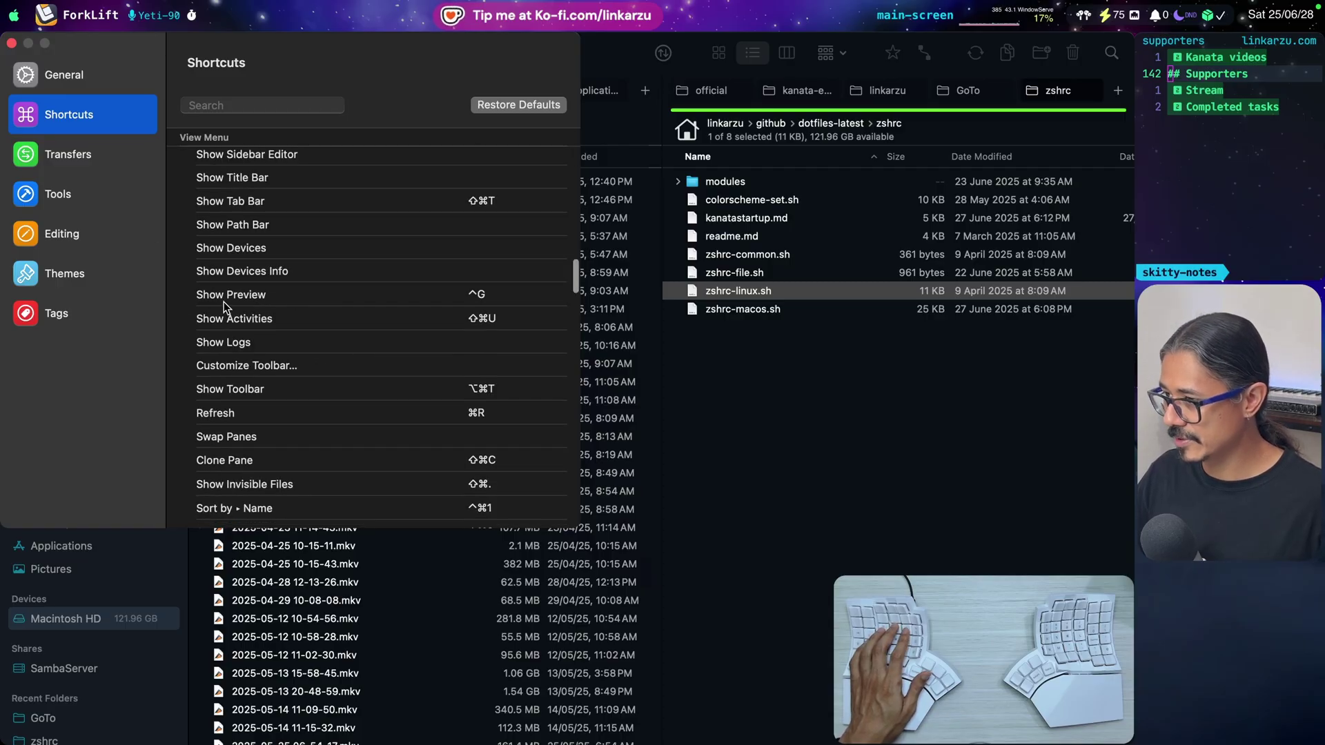
Look through ForkLift's View, File and ForkLift Menu shortcuts and search the list for "tab".
{"action": "scroll", "coordinate": [478, 302], "scroll_direction": "up", "scroll_amount": 4}
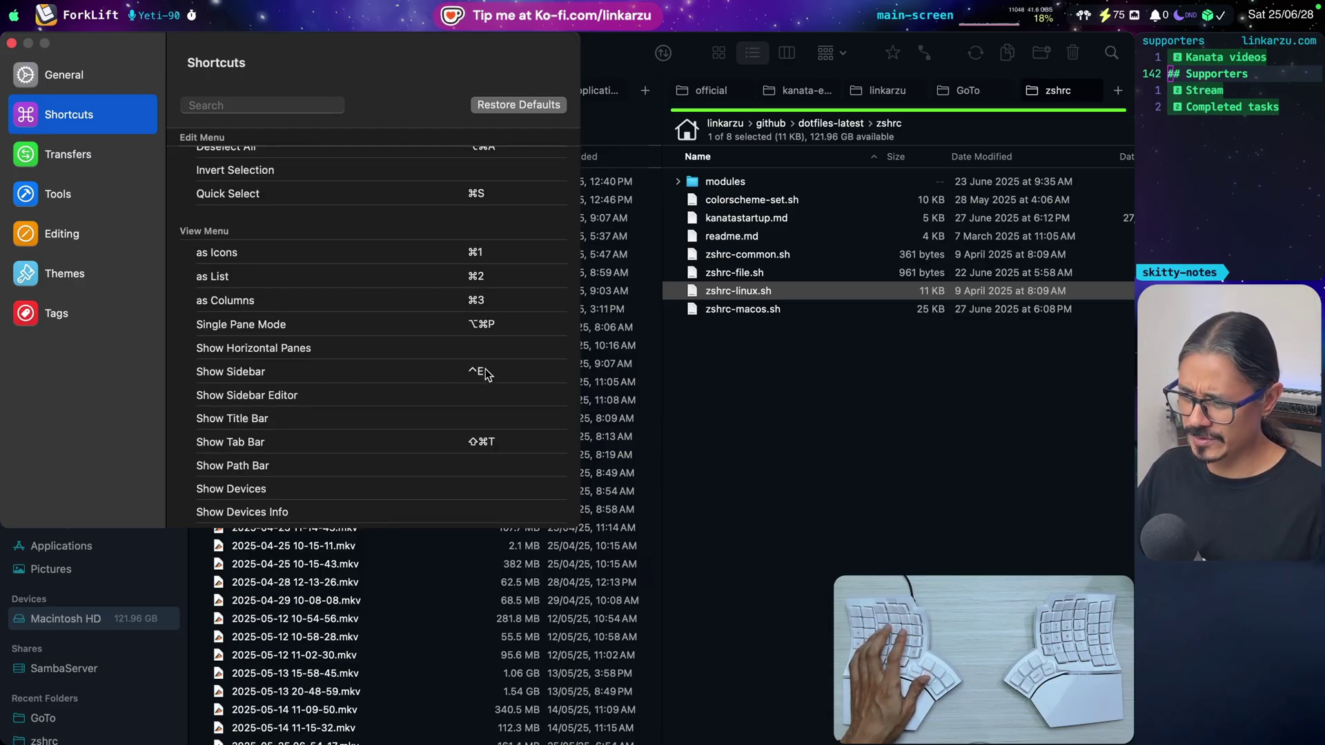
{"action": "scroll", "coordinate": [334, 363], "scroll_direction": "up", "scroll_amount": 10}
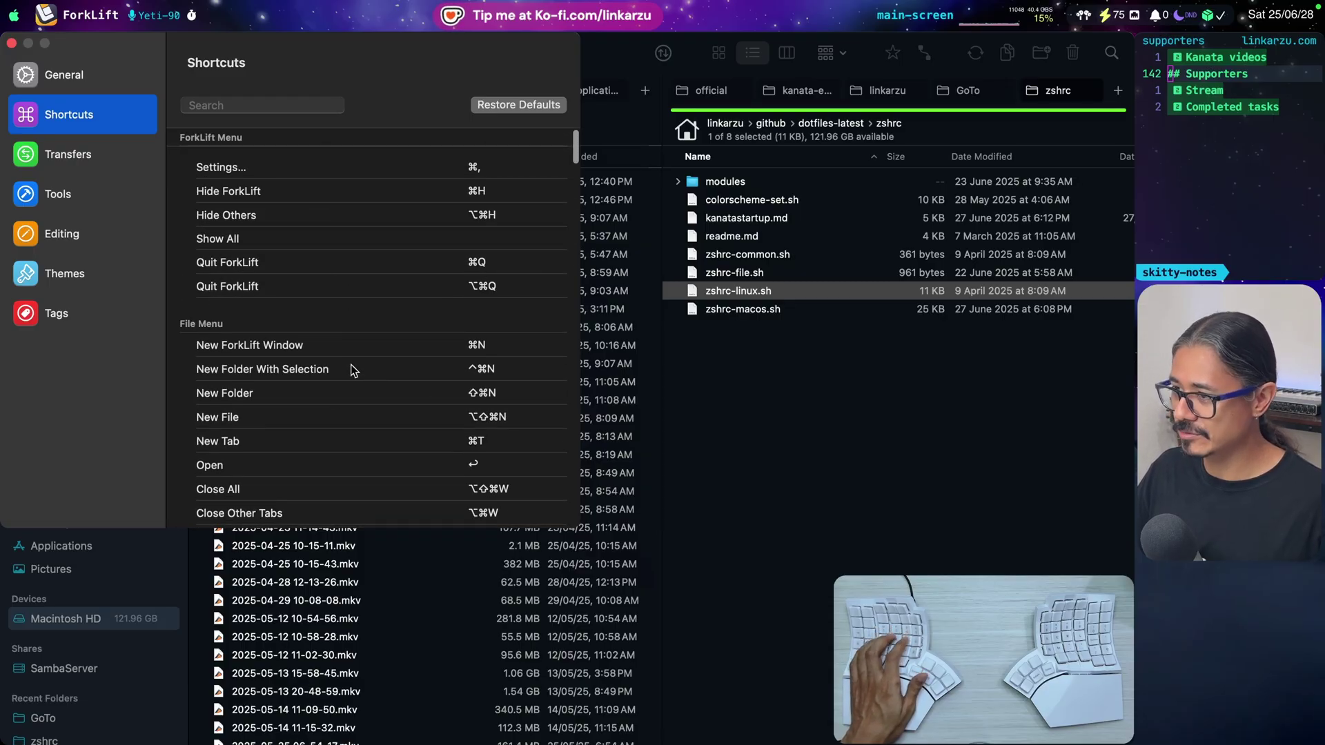
{"action": "key", "text": "super+f"}
{"action": "type", "text": "tab"}
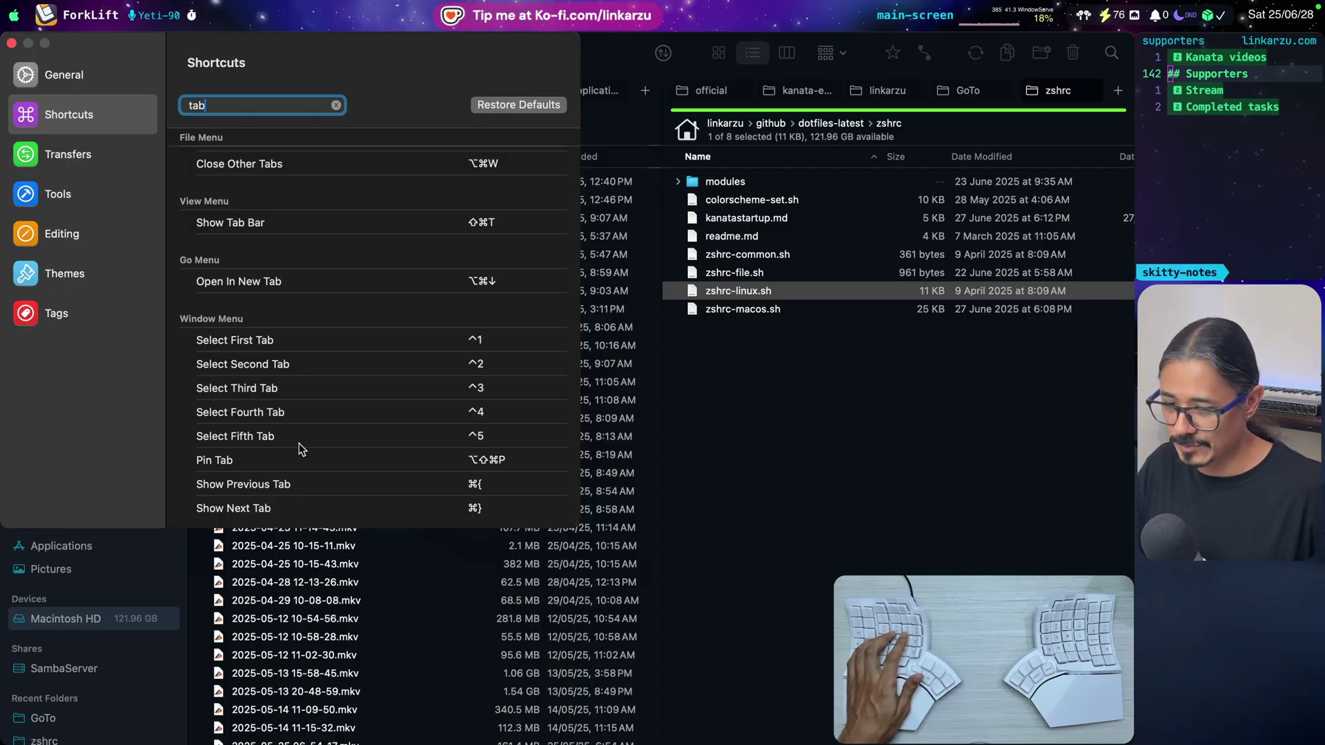
Switch to Vivaldi and cycle forward and back between the linkarzu profile and dotfiles-latest tabs.
{"action": "key", "text": "super+Tab"}
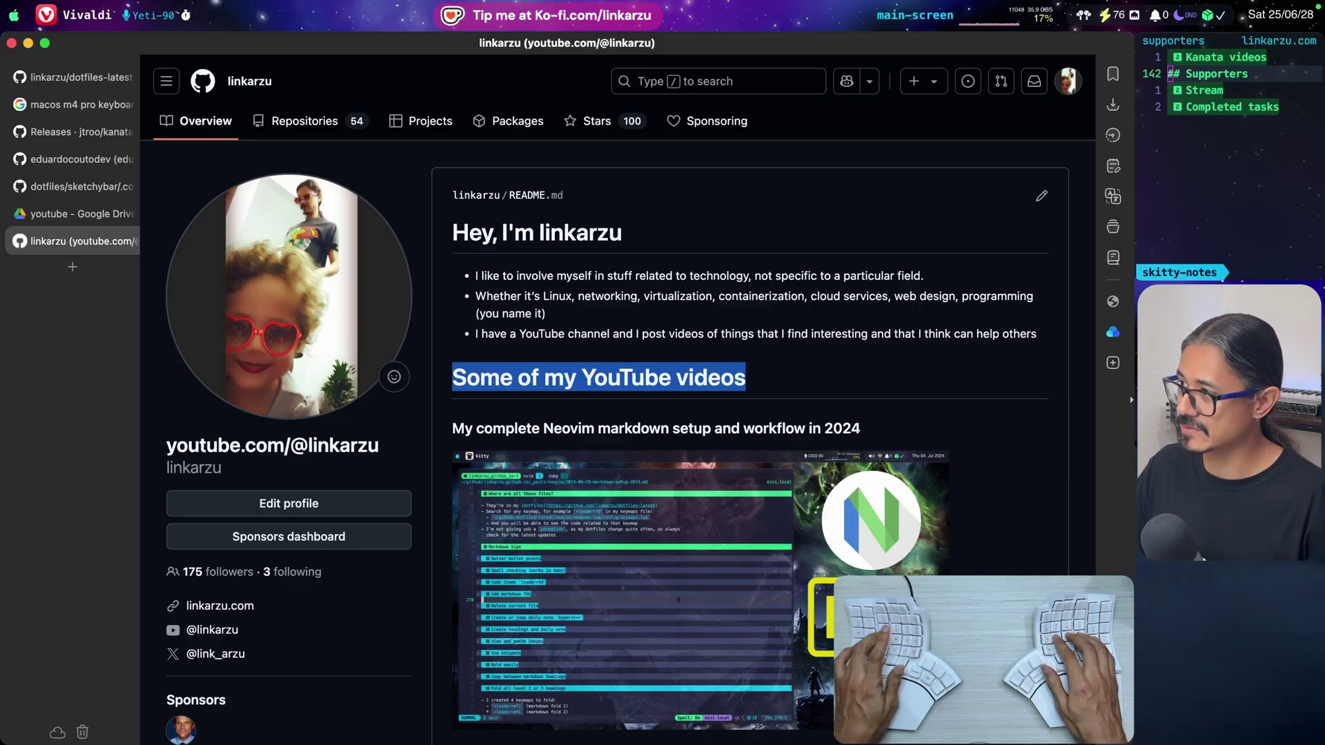
{"action": "key", "text": "shift+super+bracketright"}
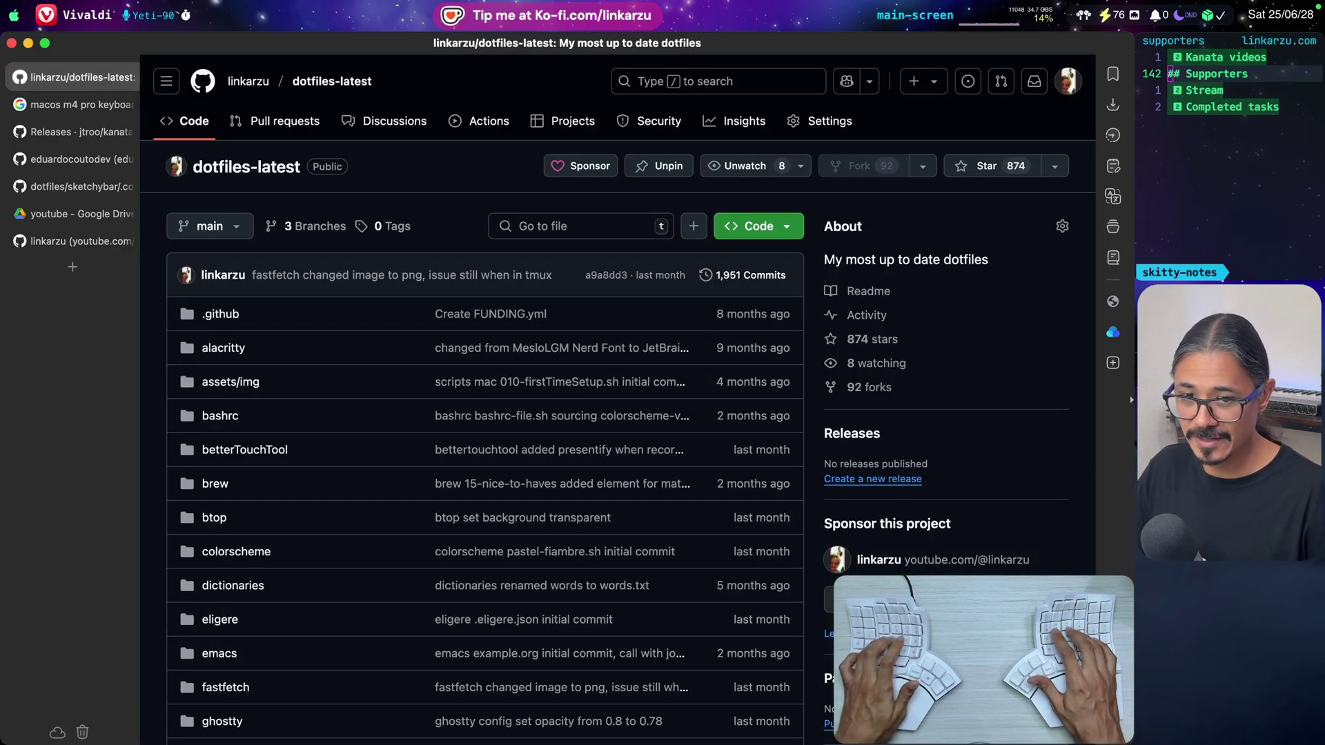
{"action": "key", "text": "shift+super+bracketright"}
{"action": "key", "text": "shift+super+bracketleft"}
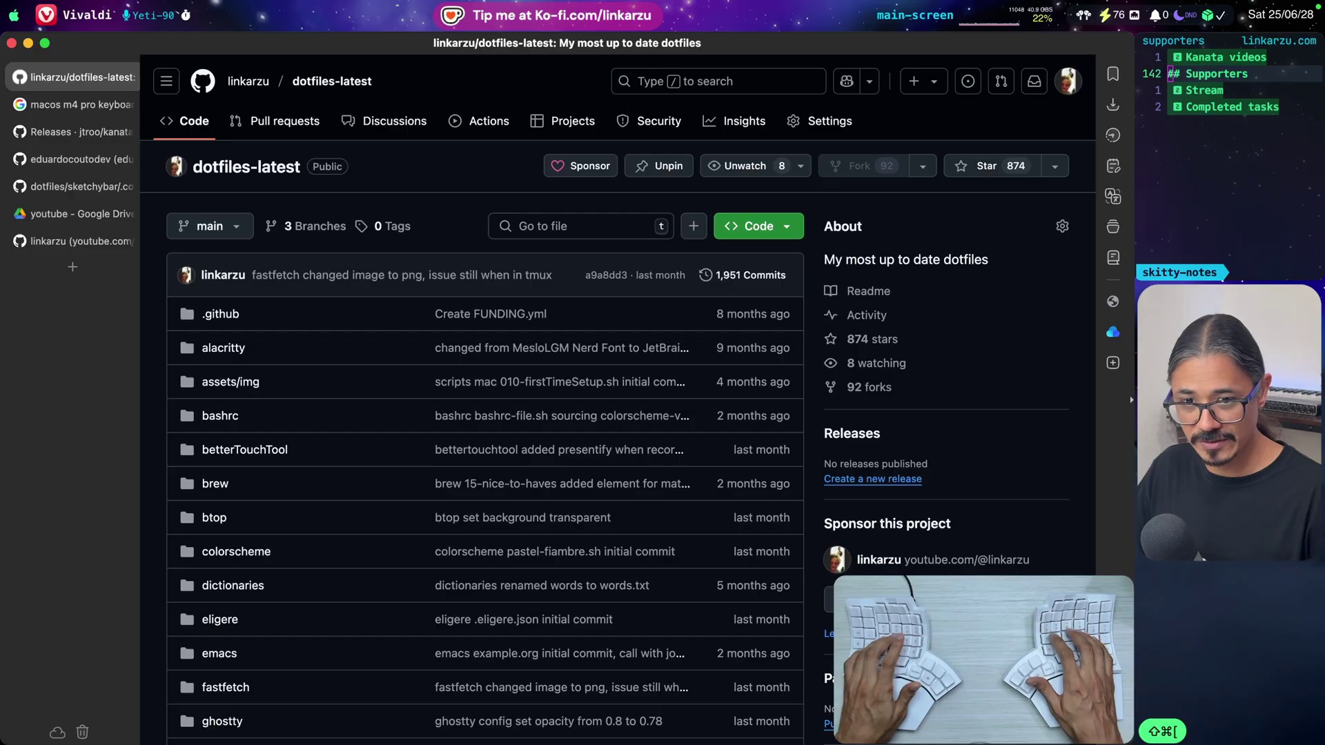
{"action": "key", "text": "shift+super+bracketleft"}
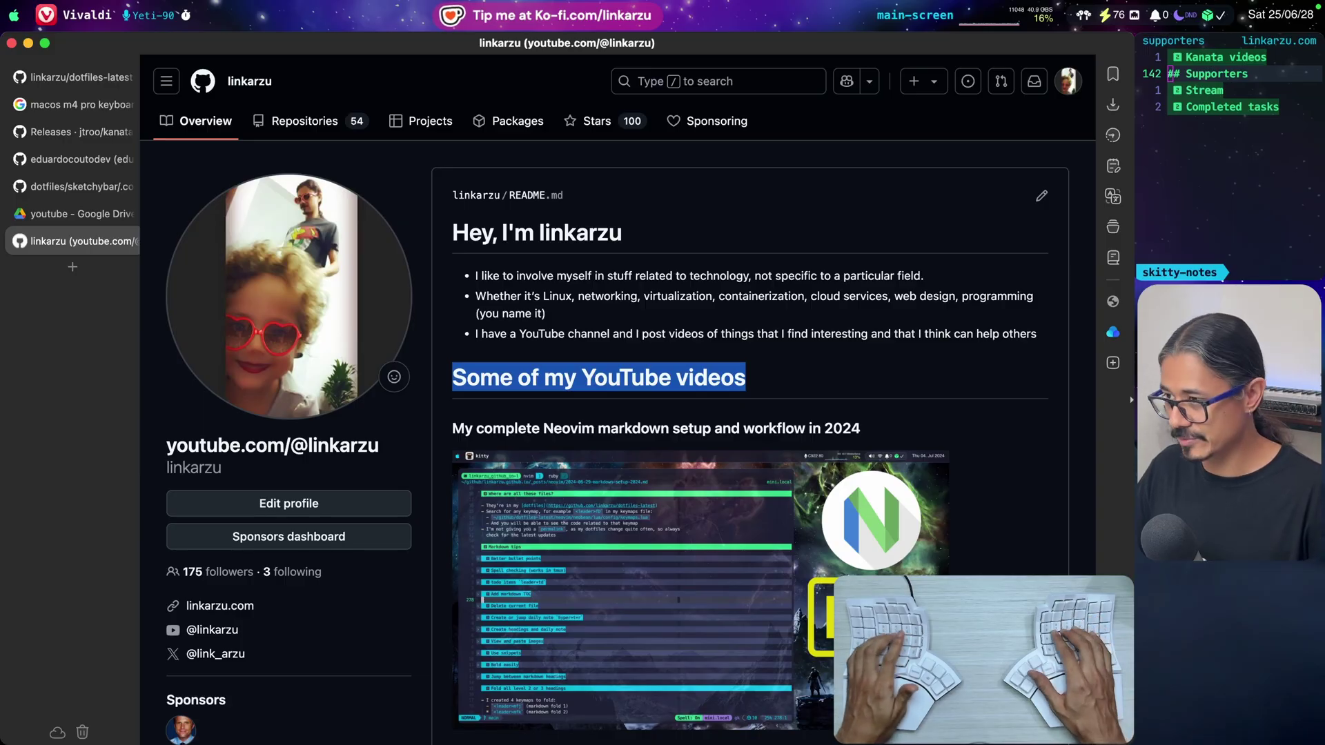
Return to ForkLift's shortcut settings and open the Show Previous Tab shortcut for editing.
{"action": "key", "text": "super+Tab"}
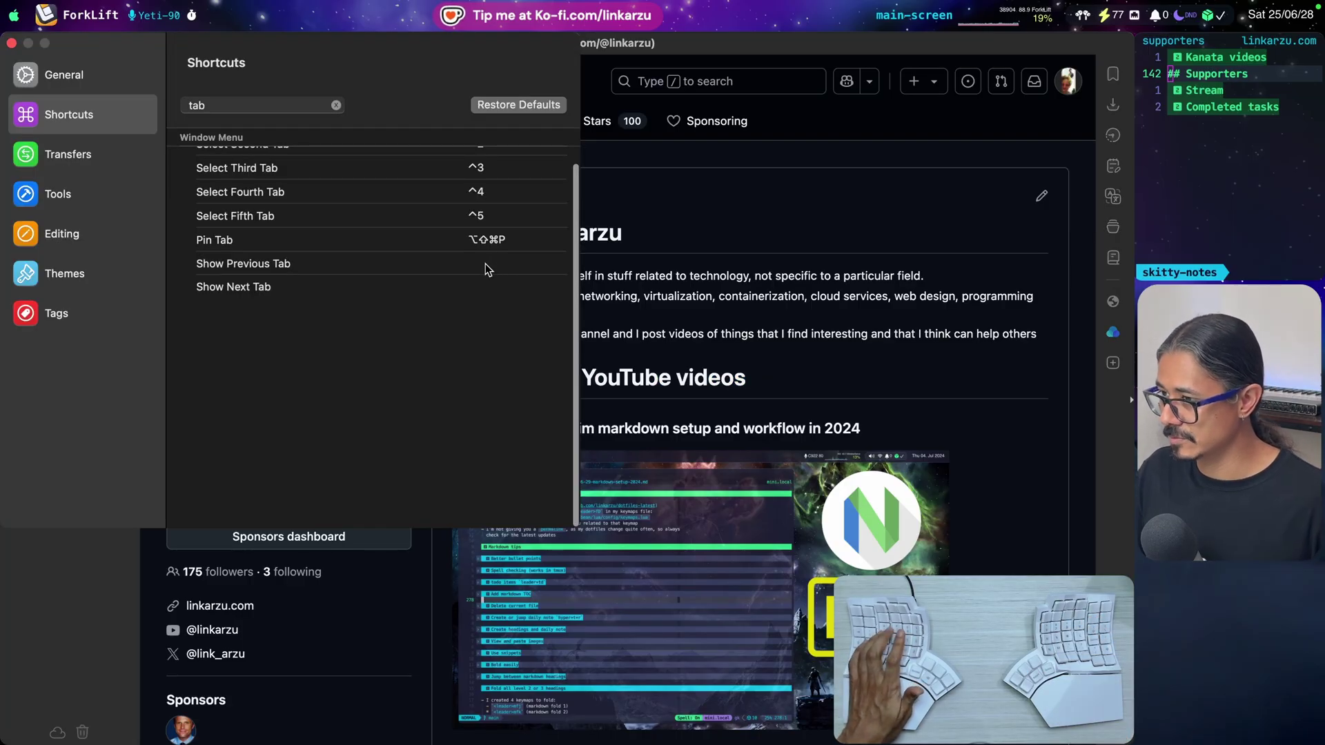
{"action": "left_click", "coordinate": [490, 266]}
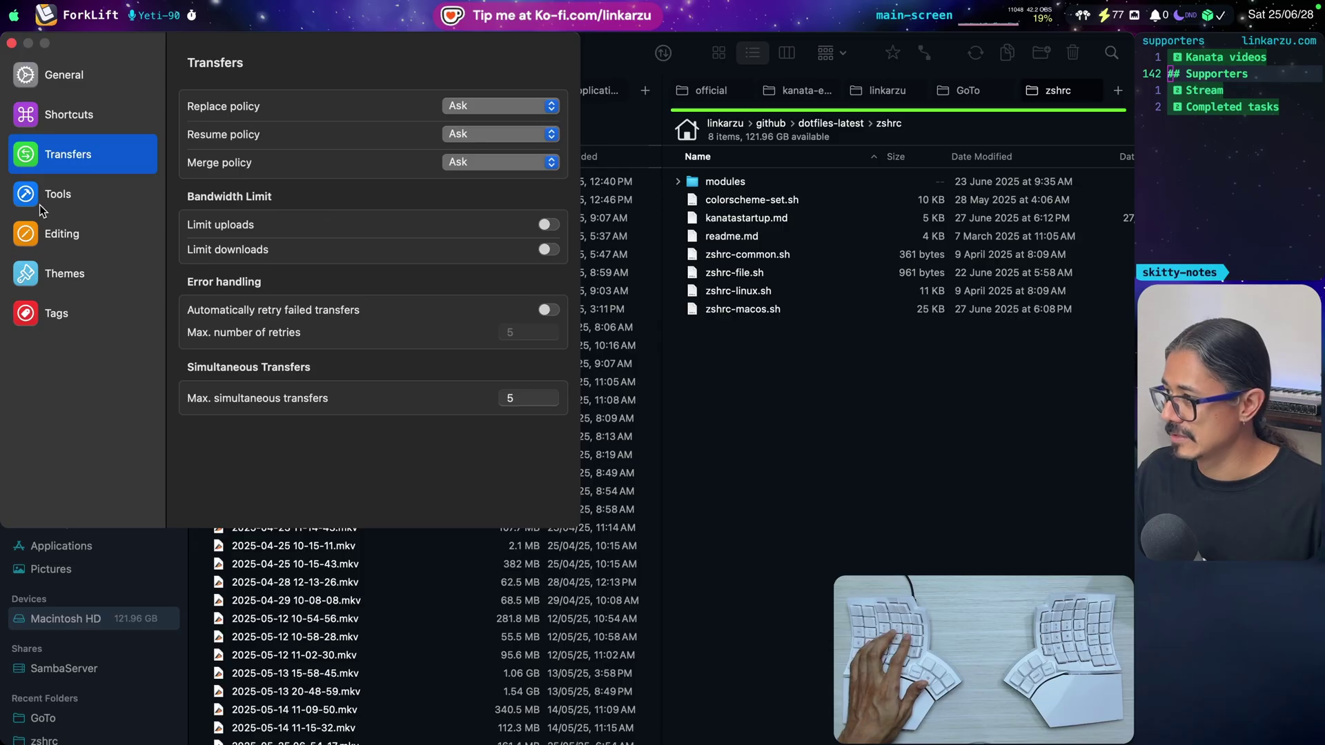
Look through ForkLift's Tools, Editing, Themes and Tags settings, and close the settings window.
{"action": "left_click", "coordinate": [76, 198]}
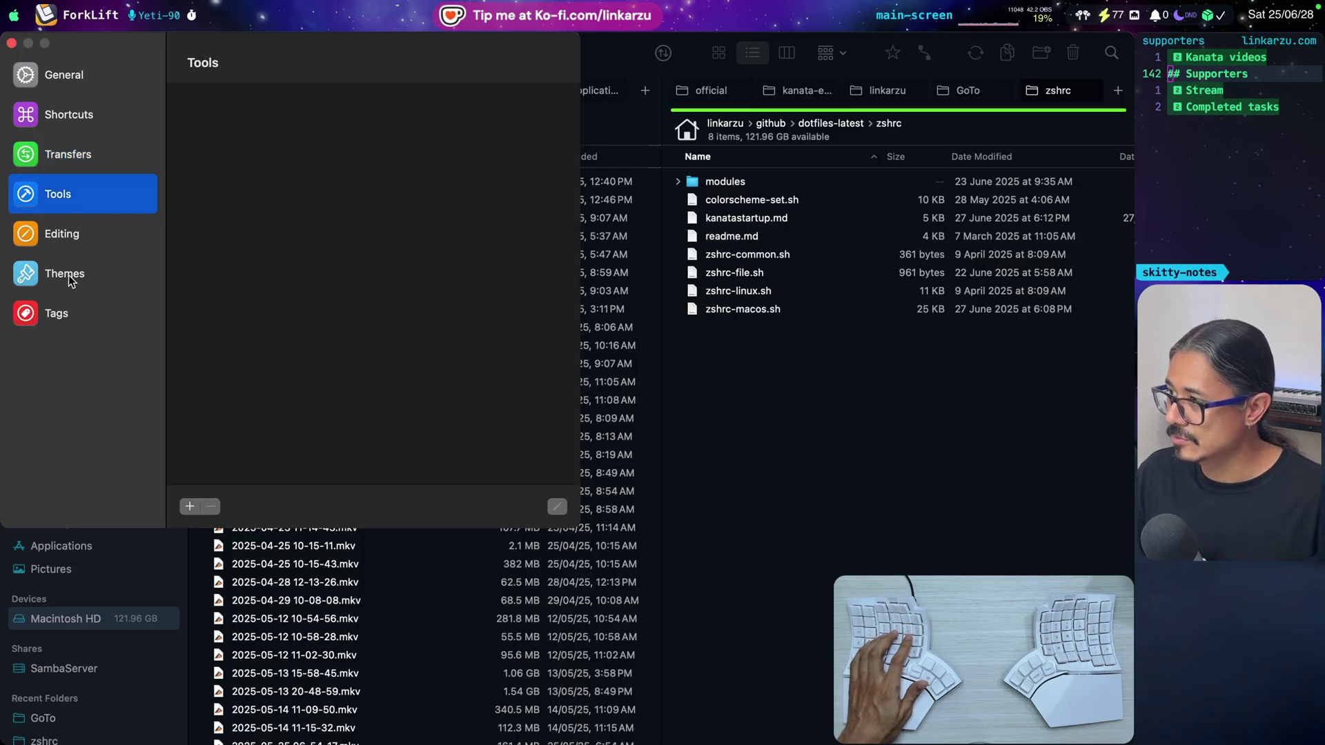
{"action": "left_click", "coordinate": [75, 232]}
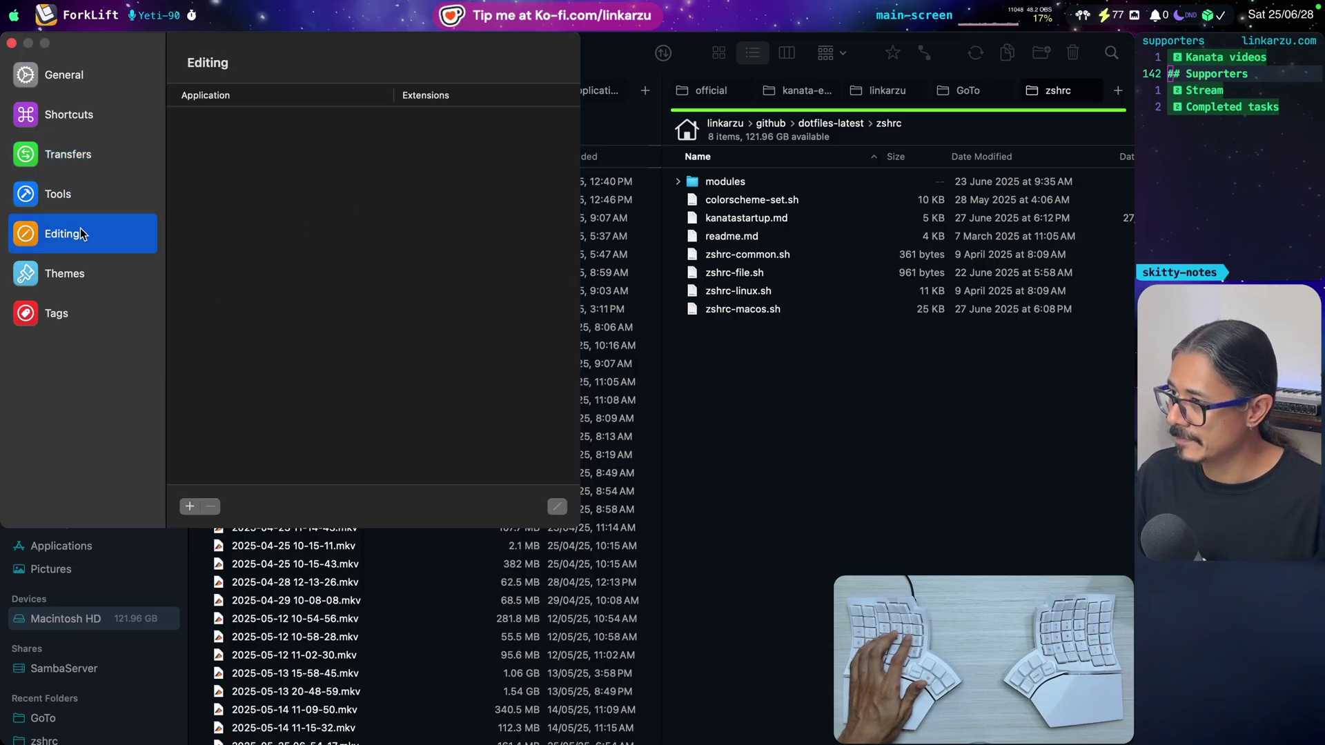
{"action": "left_click", "coordinate": [62, 280]}
{"action": "left_click", "coordinate": [68, 318]}
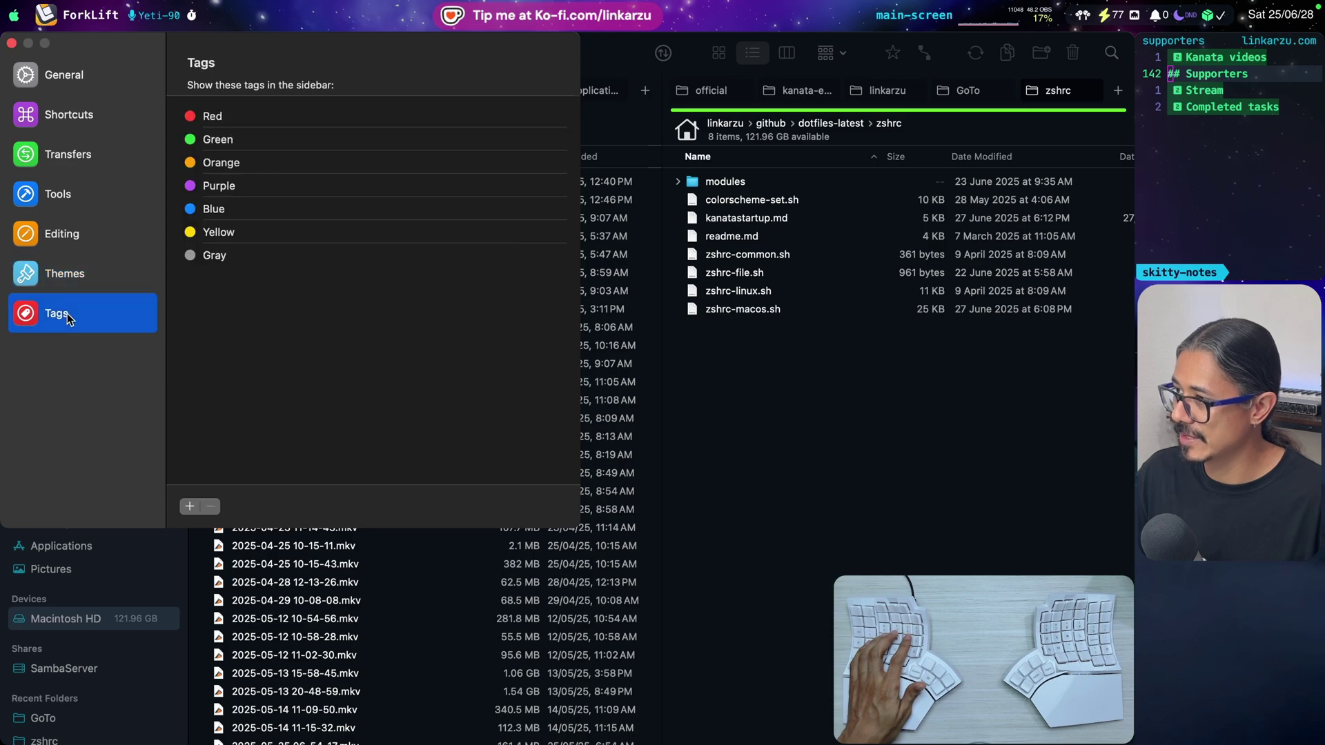
{"action": "left_click", "coordinate": [66, 199]}
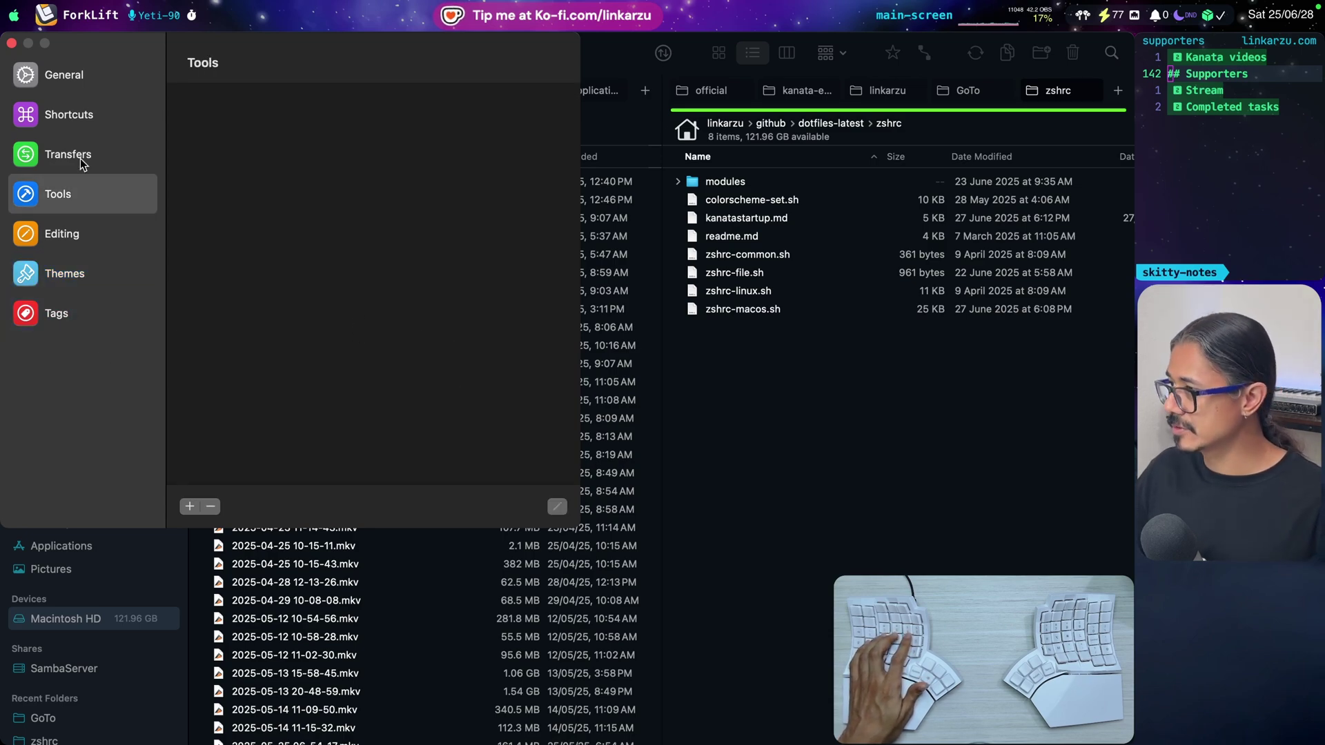
{"action": "left_click", "coordinate": [11, 44]}
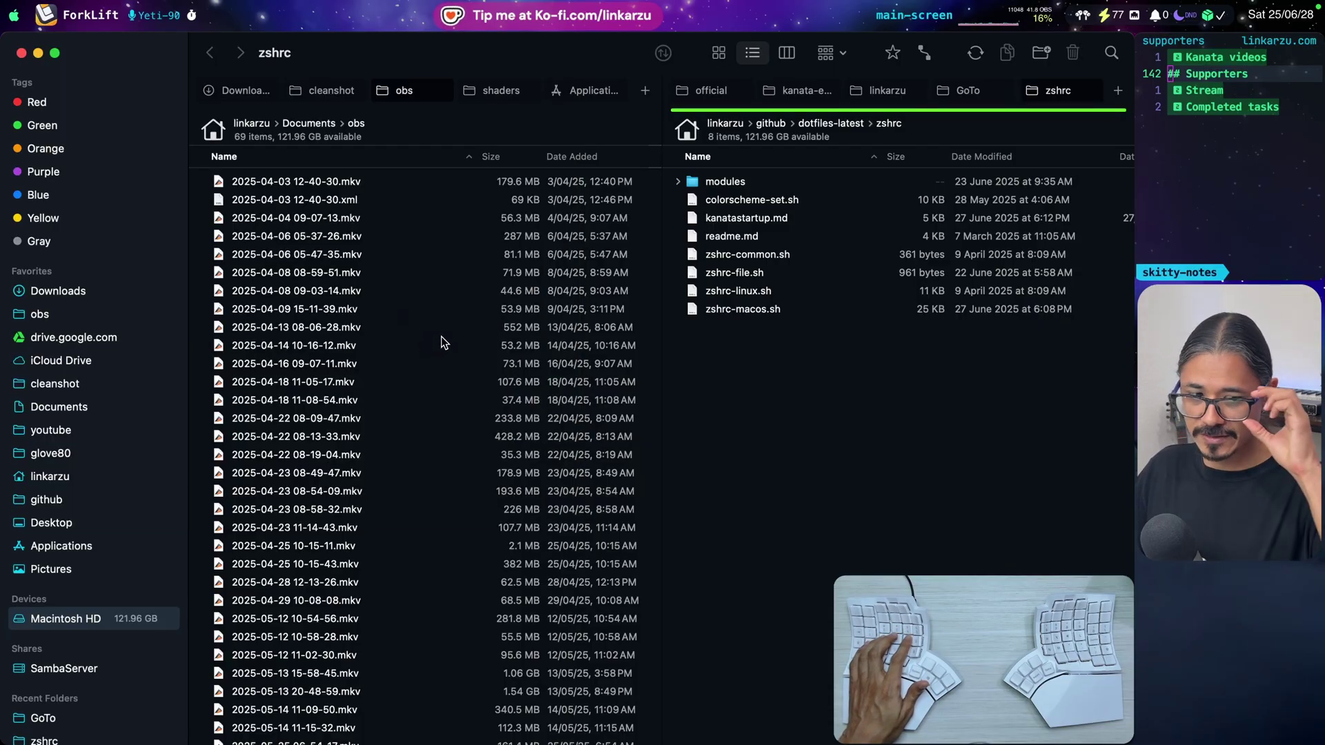
Switch to Vivaldi, annotate with Presentify by drawing a green box around "Hey, I'm linkarzu" and an arrow to the first bullet, and clear the drawings.
{"action": "key", "text": "super+Tab"}
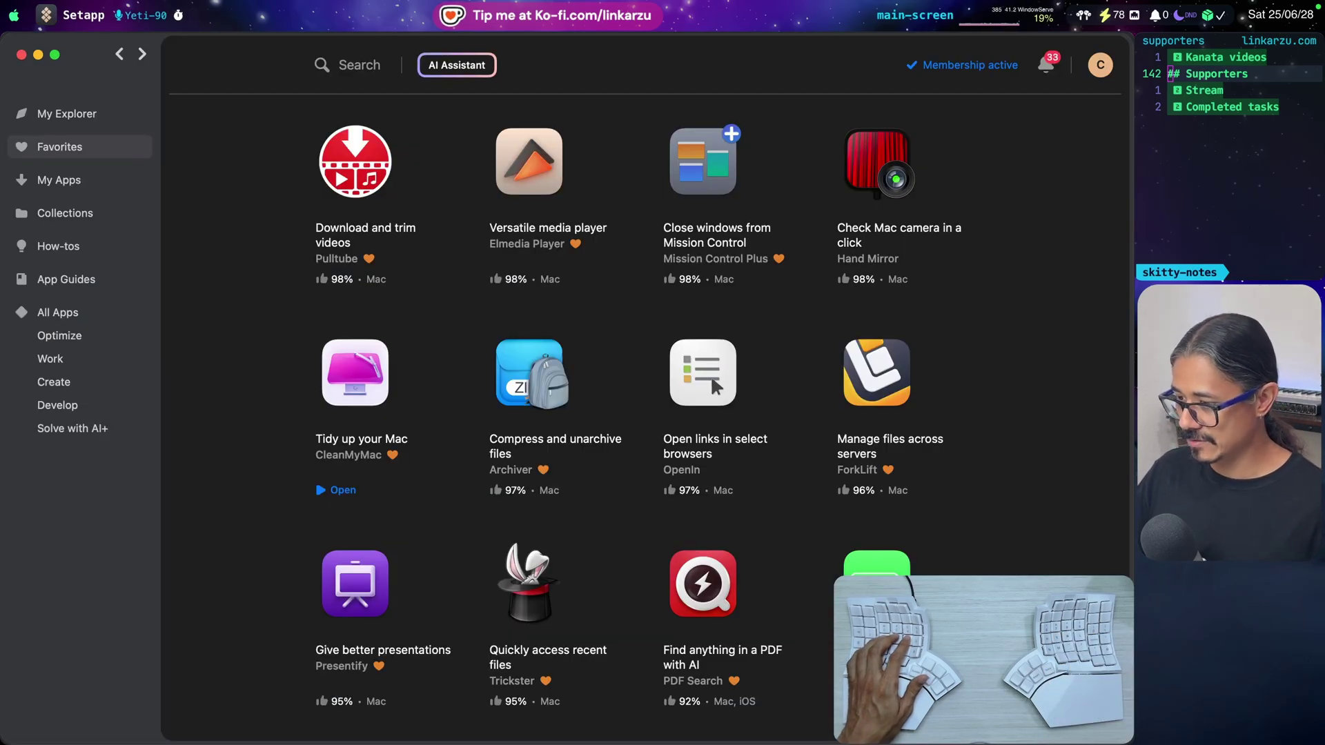
{"action": "key", "text": "super+Tab"}
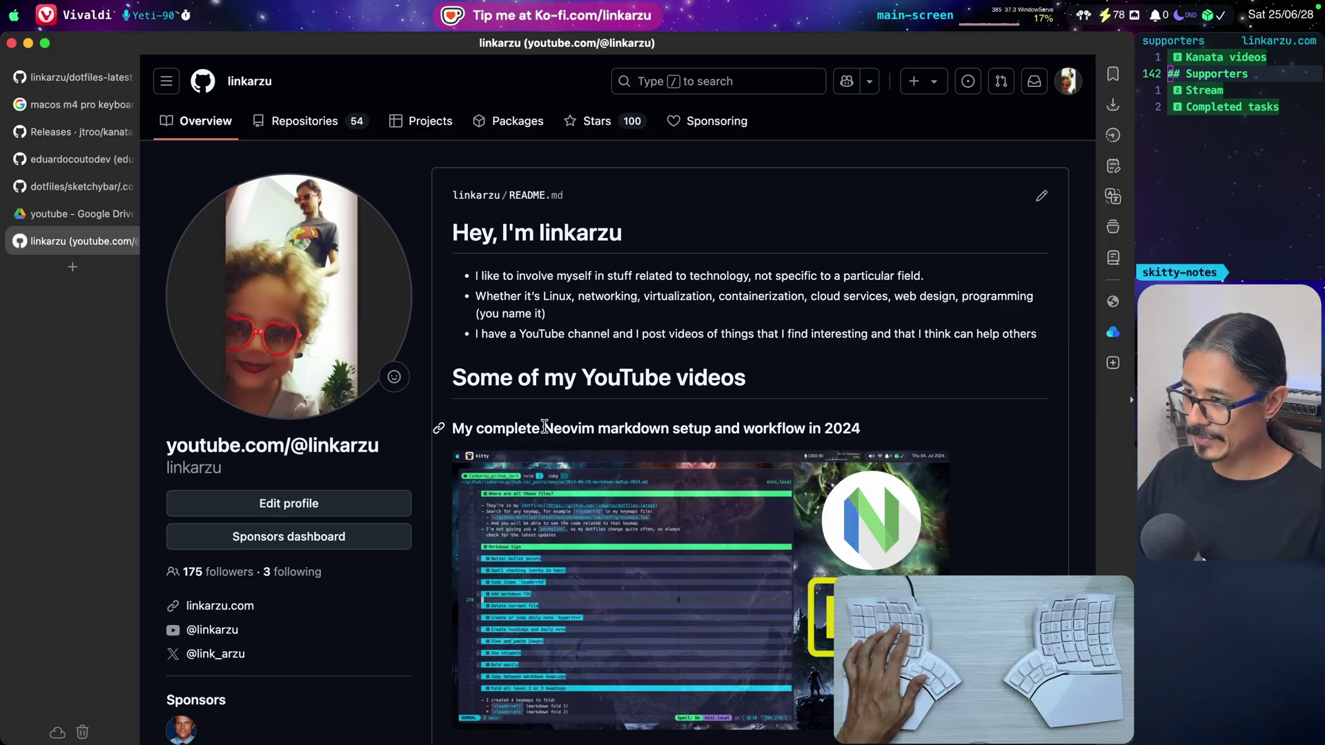
{"action": "key", "text": "ctrl+alt+shift+super+d"}
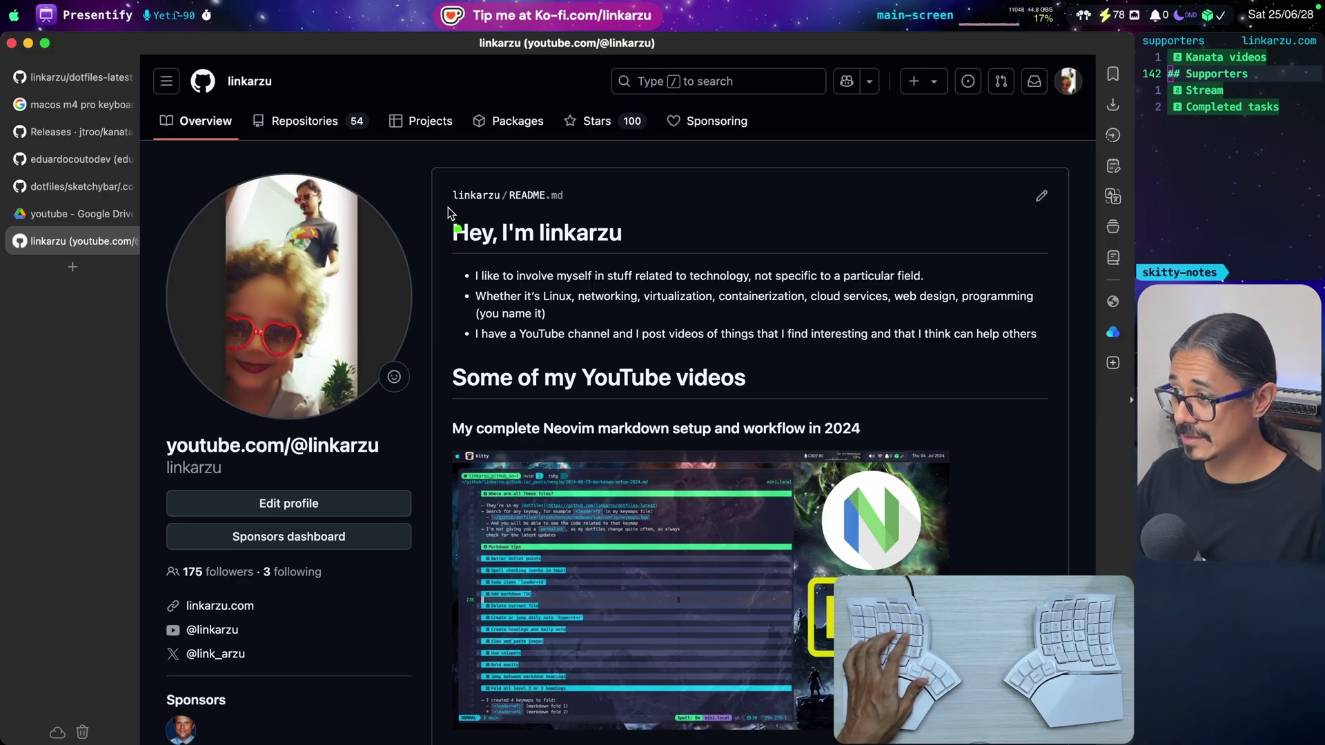
{"action": "mouse_move", "coordinate": [436, 209]}
{"action": "left_mouse_down"}
{"action": "mouse_move", "coordinate": [590, 214]}
{"action": "mouse_move", "coordinate": [641, 237]}
{"action": "mouse_move", "coordinate": [565, 257]}
{"action": "mouse_move", "coordinate": [453, 258]}
{"action": "mouse_move", "coordinate": [440, 211]}
{"action": "left_mouse_up"}
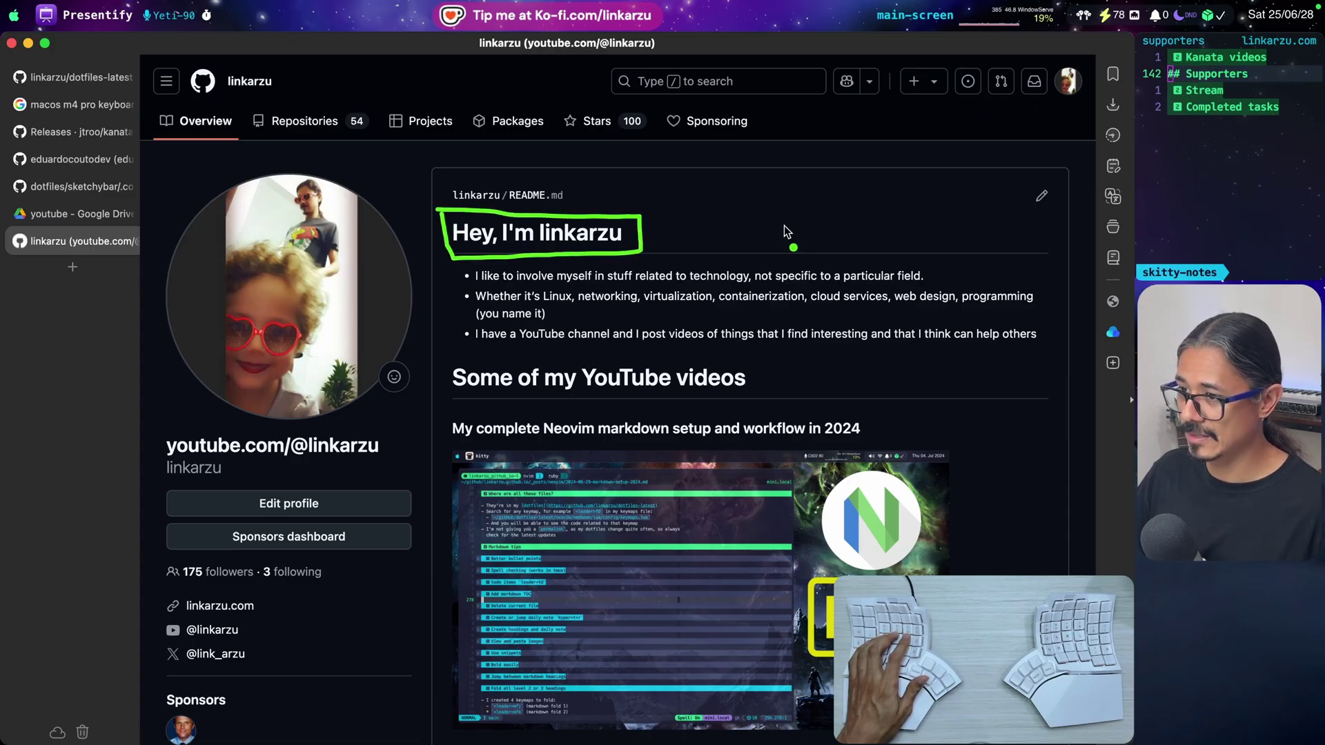
{"action": "mouse_move", "coordinate": [742, 150]}
{"action": "left_mouse_down"}
{"action": "mouse_move", "coordinate": [793, 227]}
{"action": "mouse_move", "coordinate": [847, 262]}
{"action": "left_mouse_up"}
{"action": "left_click_drag", "start_coordinate": [849, 275], "coordinate": [804, 257]}
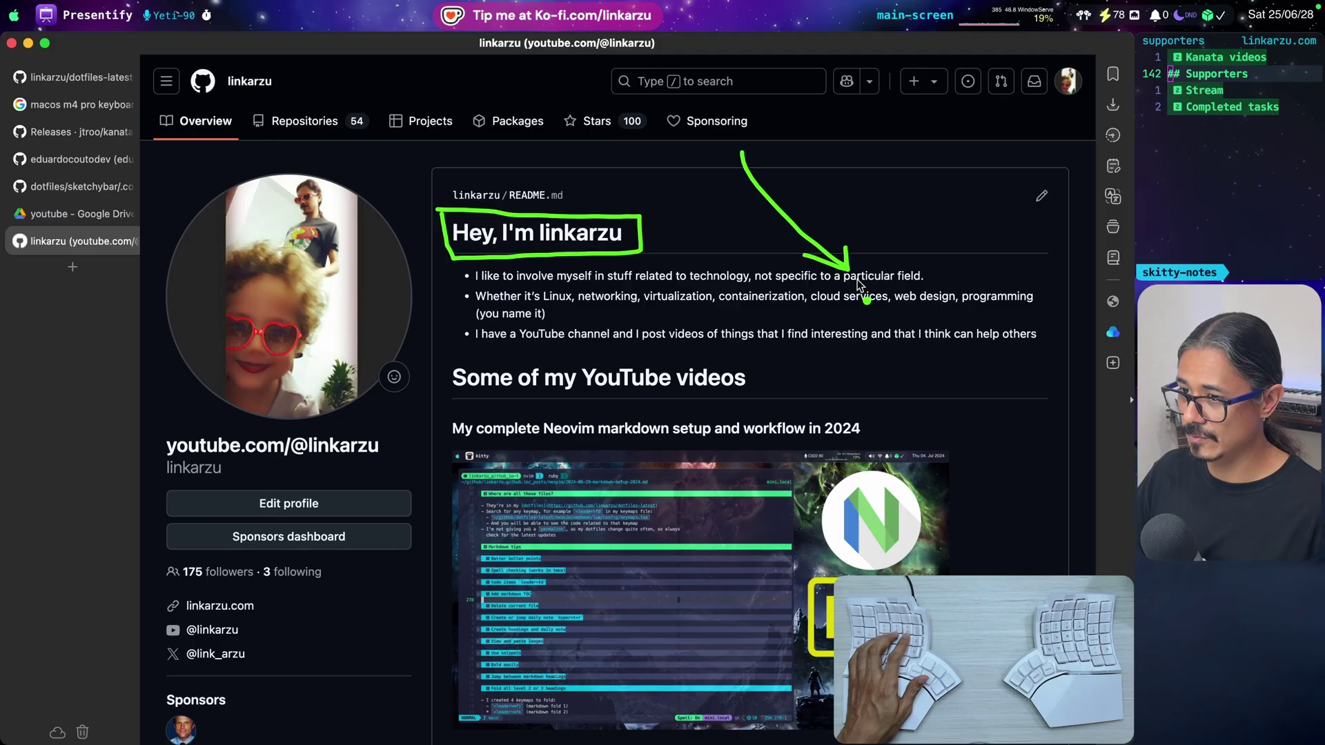
{"action": "key", "text": "Escape"}
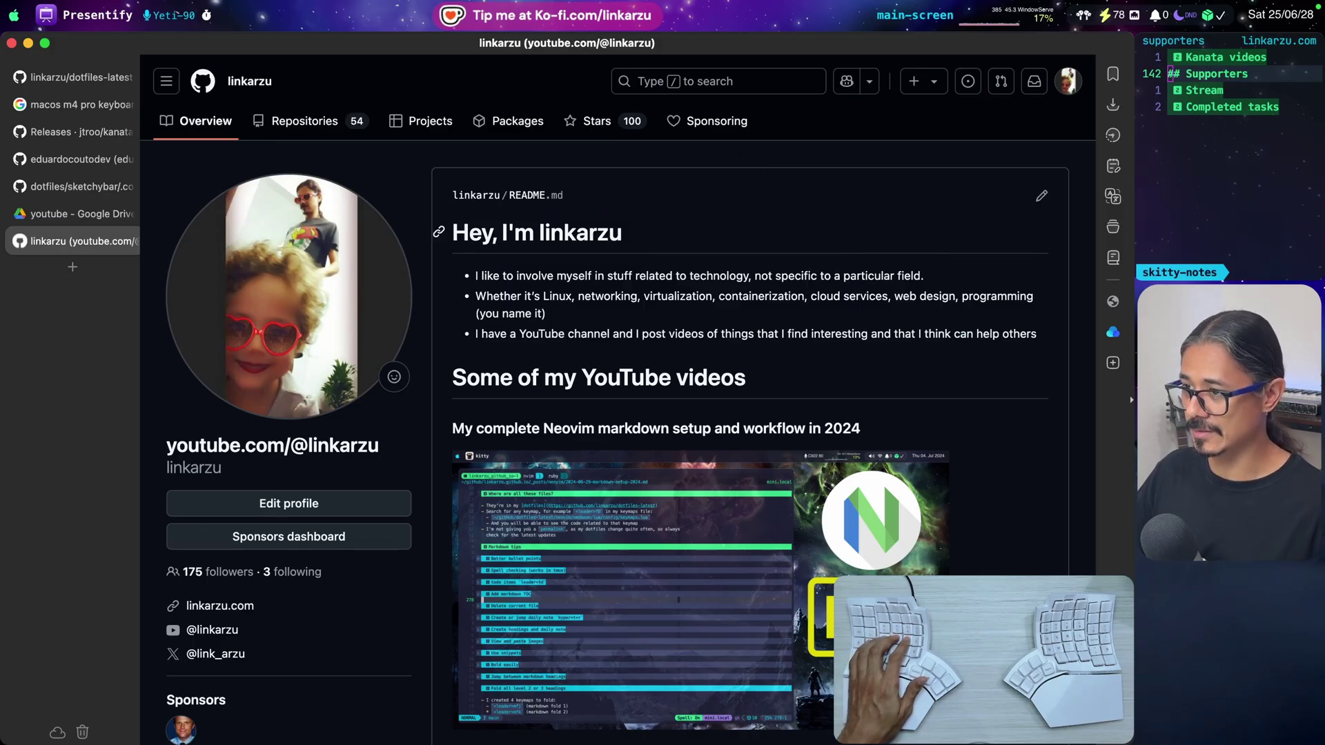
Restart Presentify annotation, move its toolbar aside, and draw a red freehand line, an arrow and a rectangle around the README bullets.
{"action": "key", "text": "ctrl+alt+shift+super+d"}
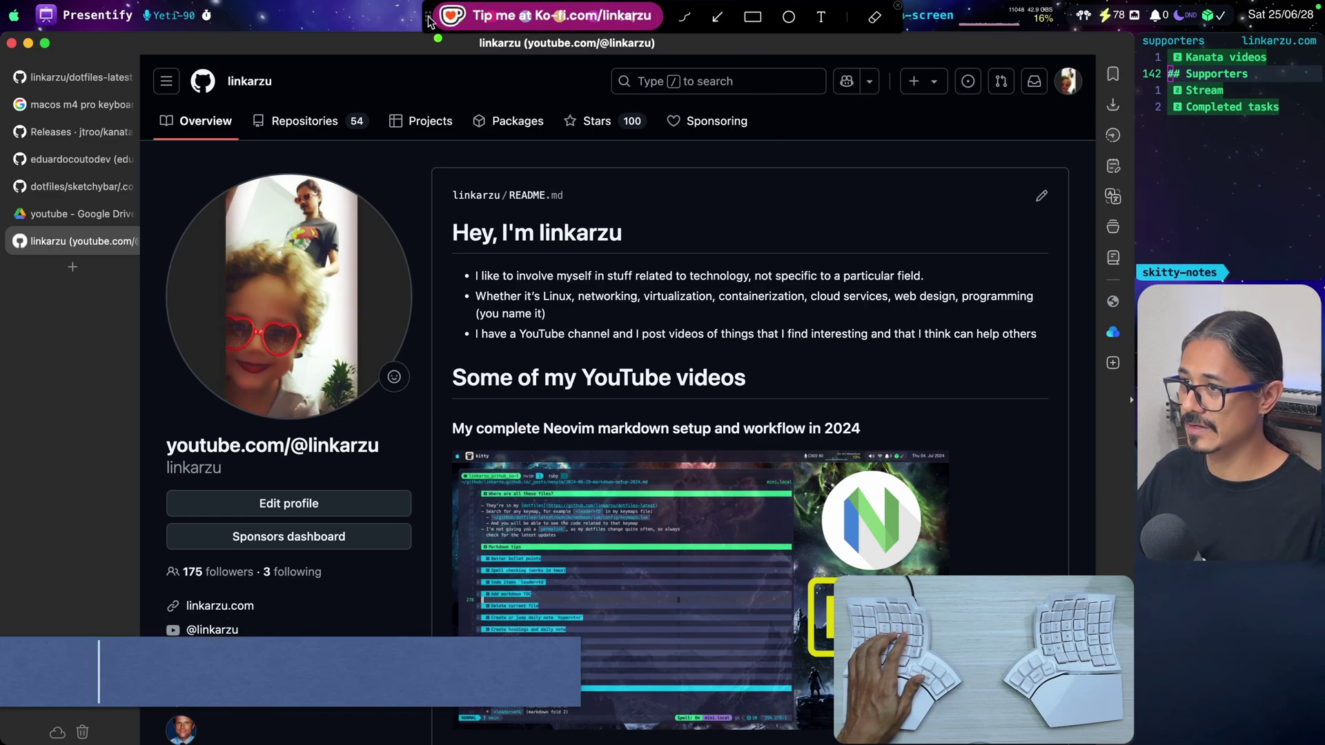
{"action": "mouse_move", "coordinate": [433, 22]}
{"action": "left_mouse_down"}
{"action": "mouse_move", "coordinate": [832, 26]}
{"action": "mouse_move", "coordinate": [701, 23]}
{"action": "left_mouse_up"}
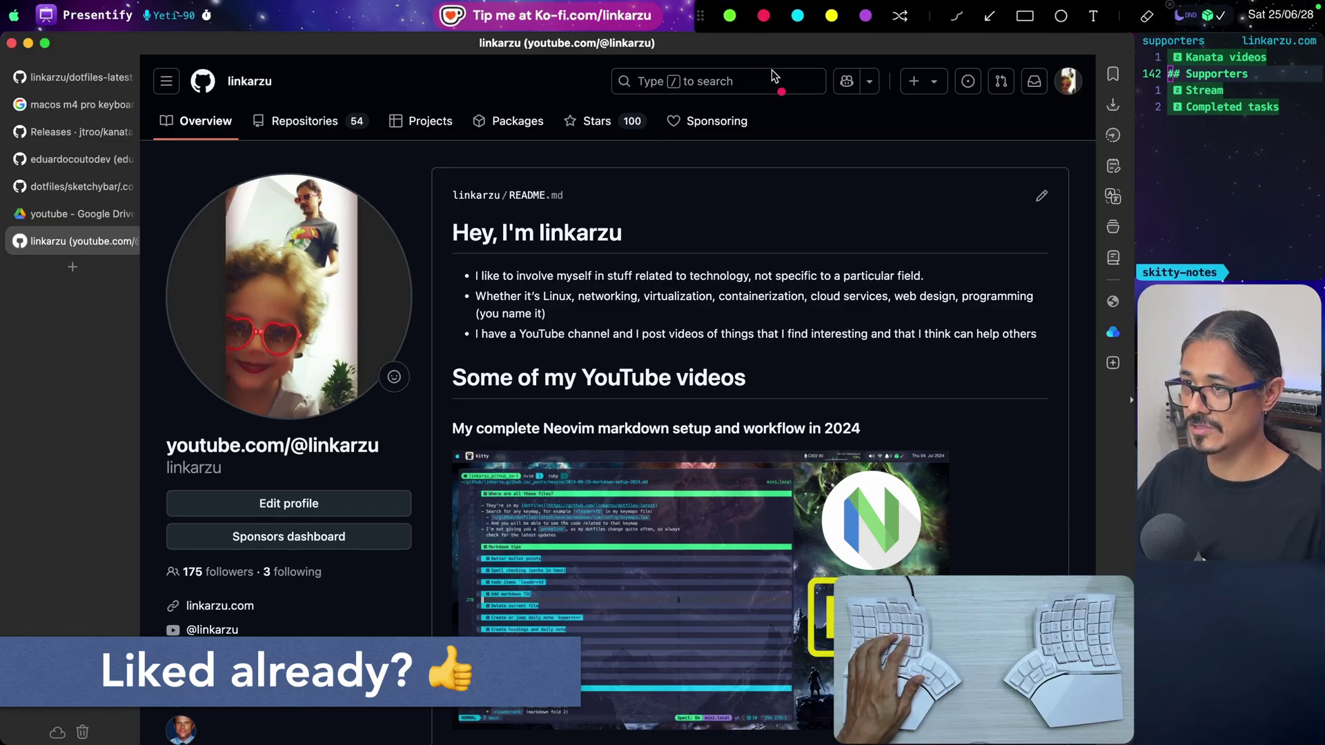
{"action": "left_click_drag", "start_coordinate": [601, 181], "coordinate": [812, 235]}
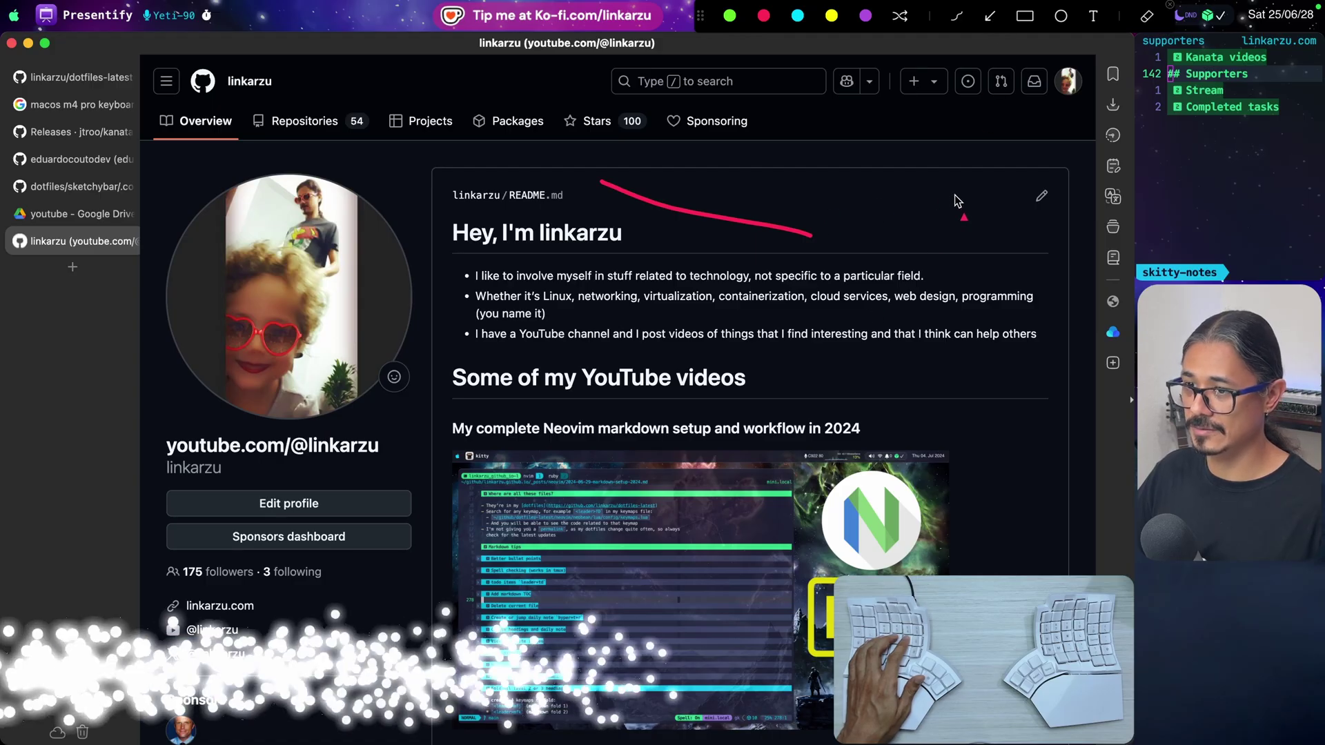
{"action": "left_click_drag", "start_coordinate": [956, 196], "coordinate": [832, 265]}
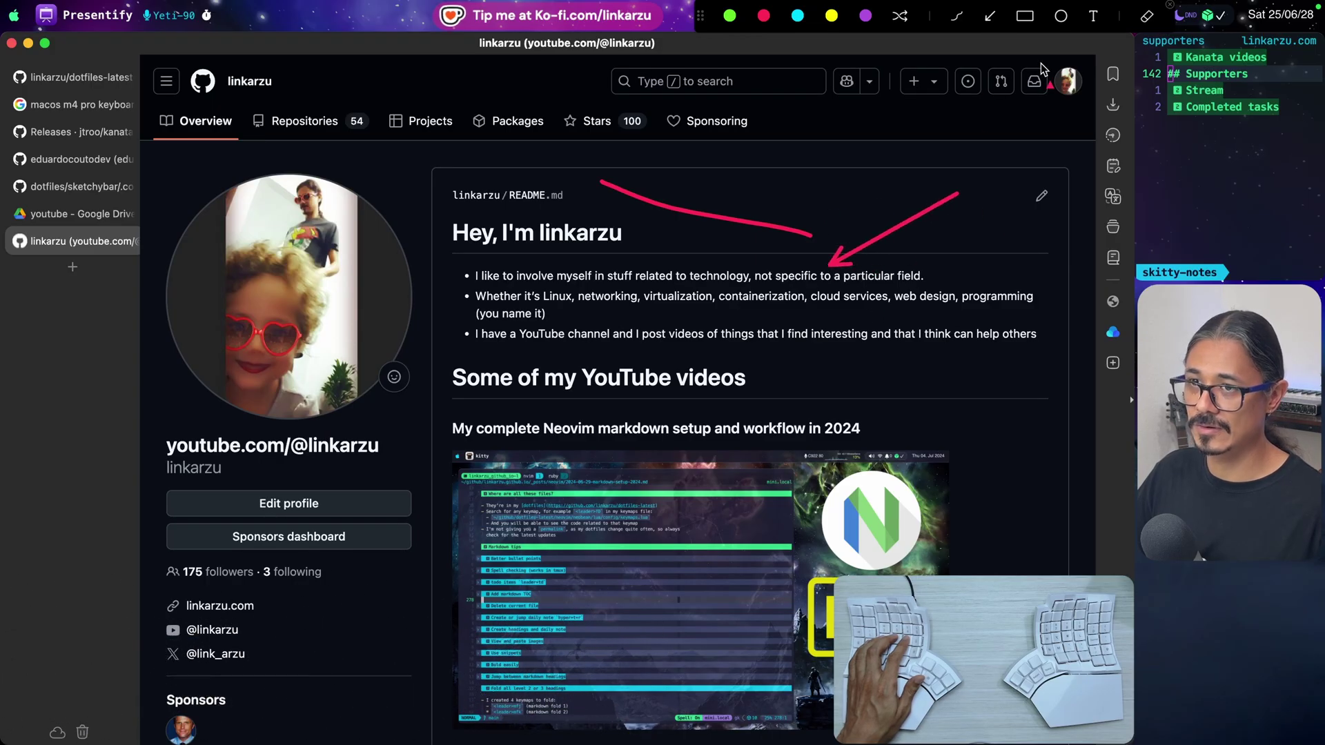
{"action": "mouse_move", "coordinate": [450, 261]}
{"action": "left_mouse_down"}
{"action": "mouse_move", "coordinate": [967, 329]}
{"action": "mouse_move", "coordinate": [1053, 354]}
{"action": "left_mouse_up"}
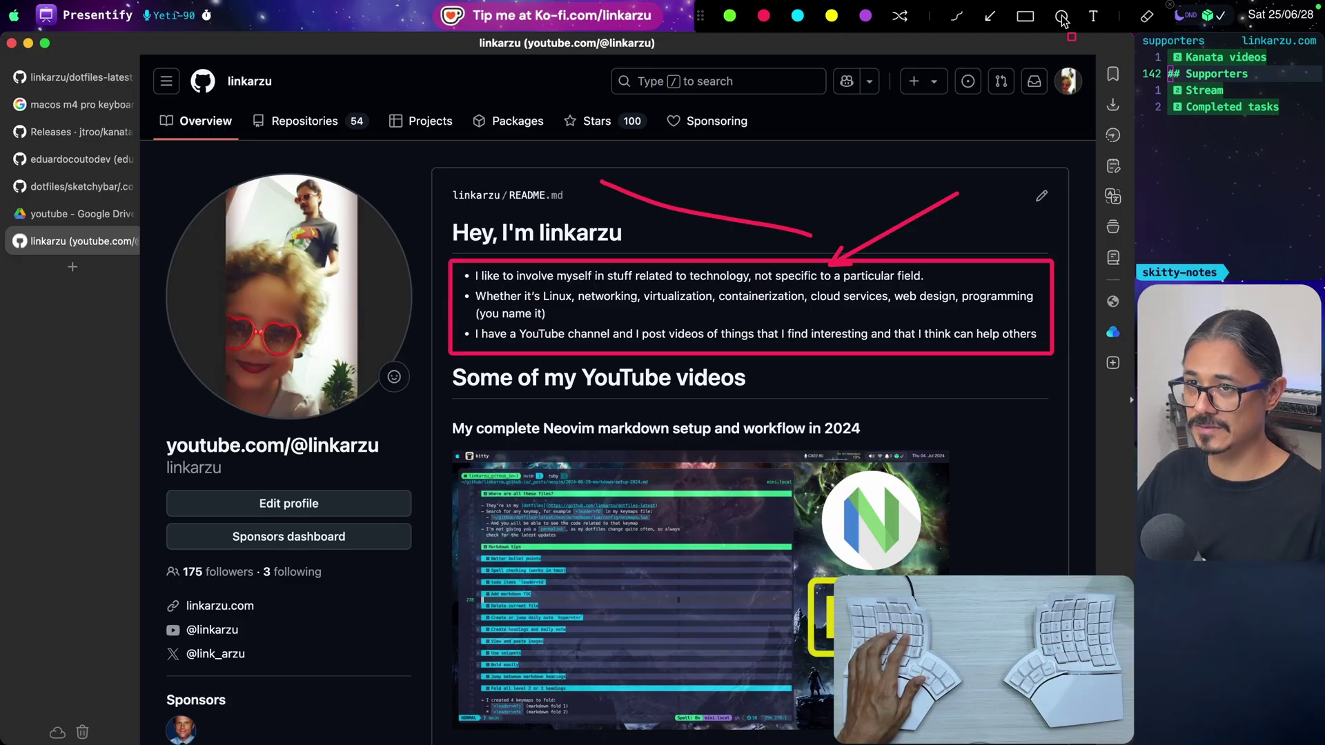
Add the red annotation "text" above the README box and dismiss all annotations.
{"action": "left_click", "coordinate": [1093, 15]}
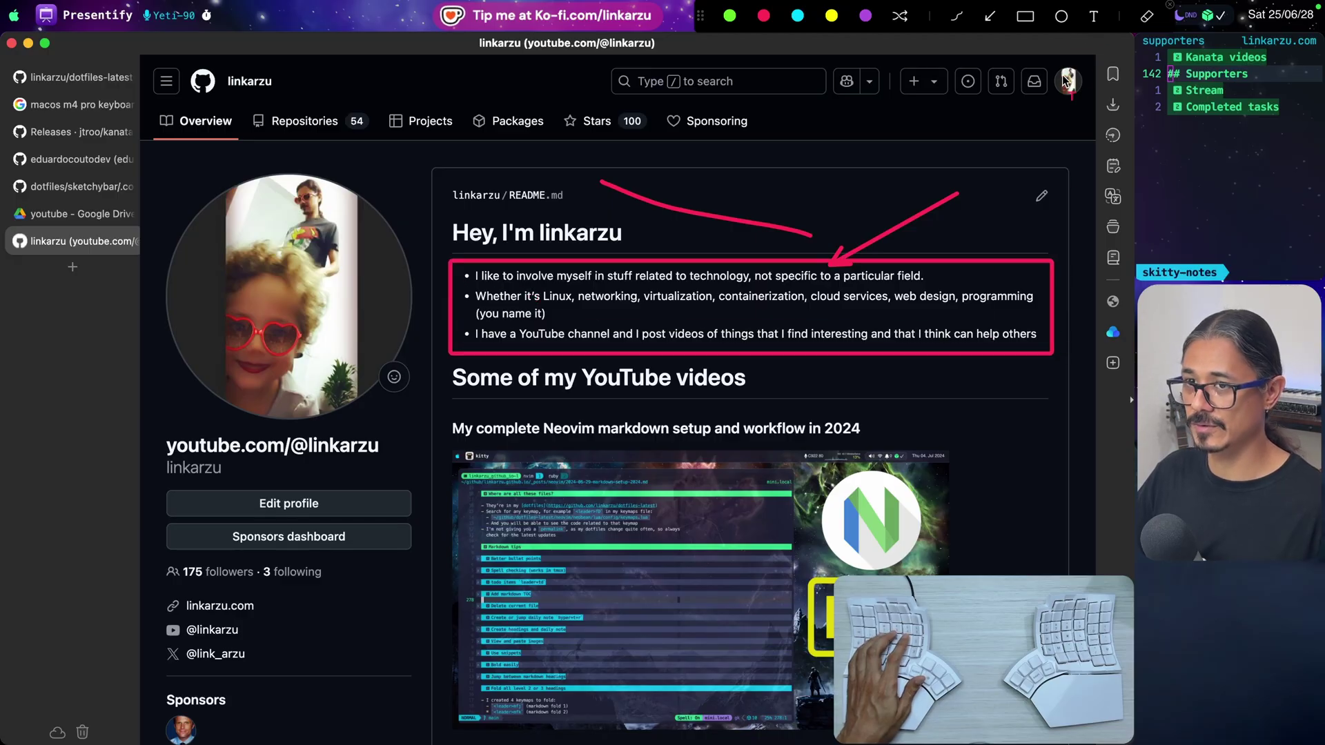
{"action": "left_click", "coordinate": [515, 151]}
{"action": "type", "text": "te"}
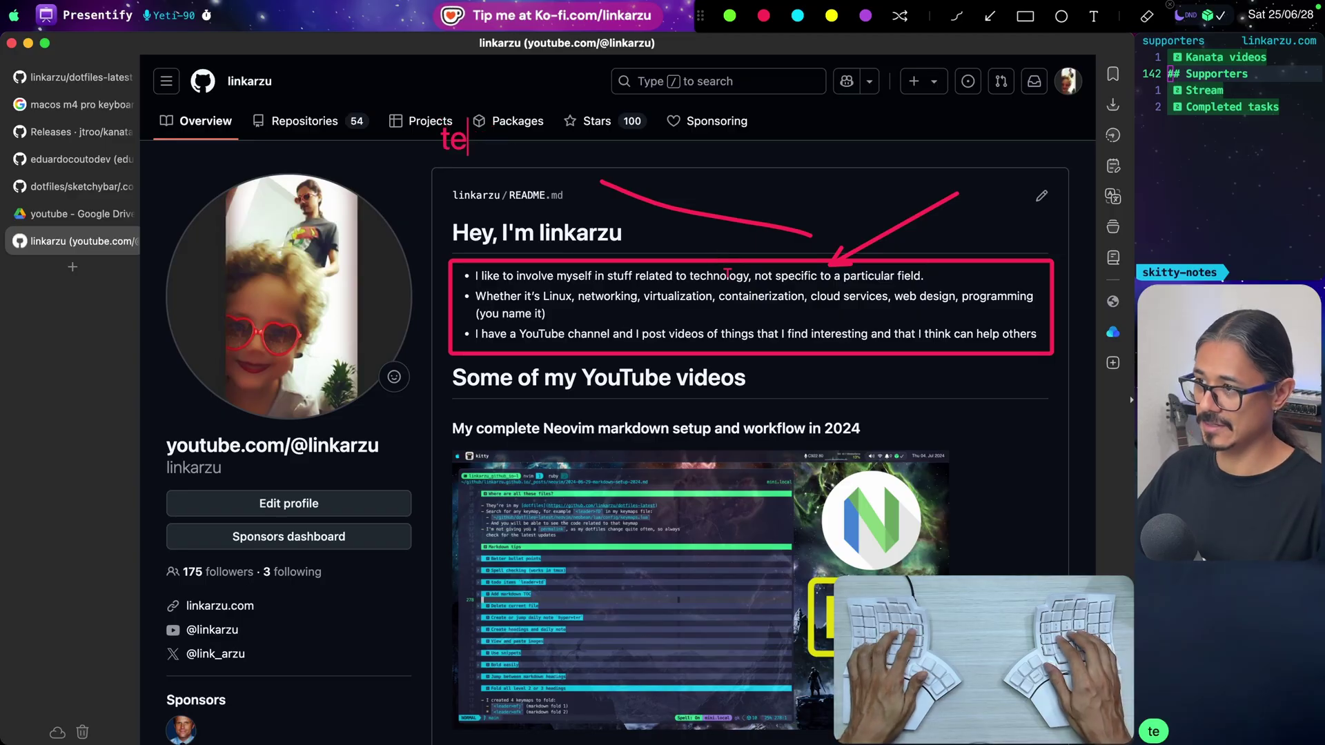
{"action": "type", "text": "xt"}
{"action": "key", "text": "Escape"}
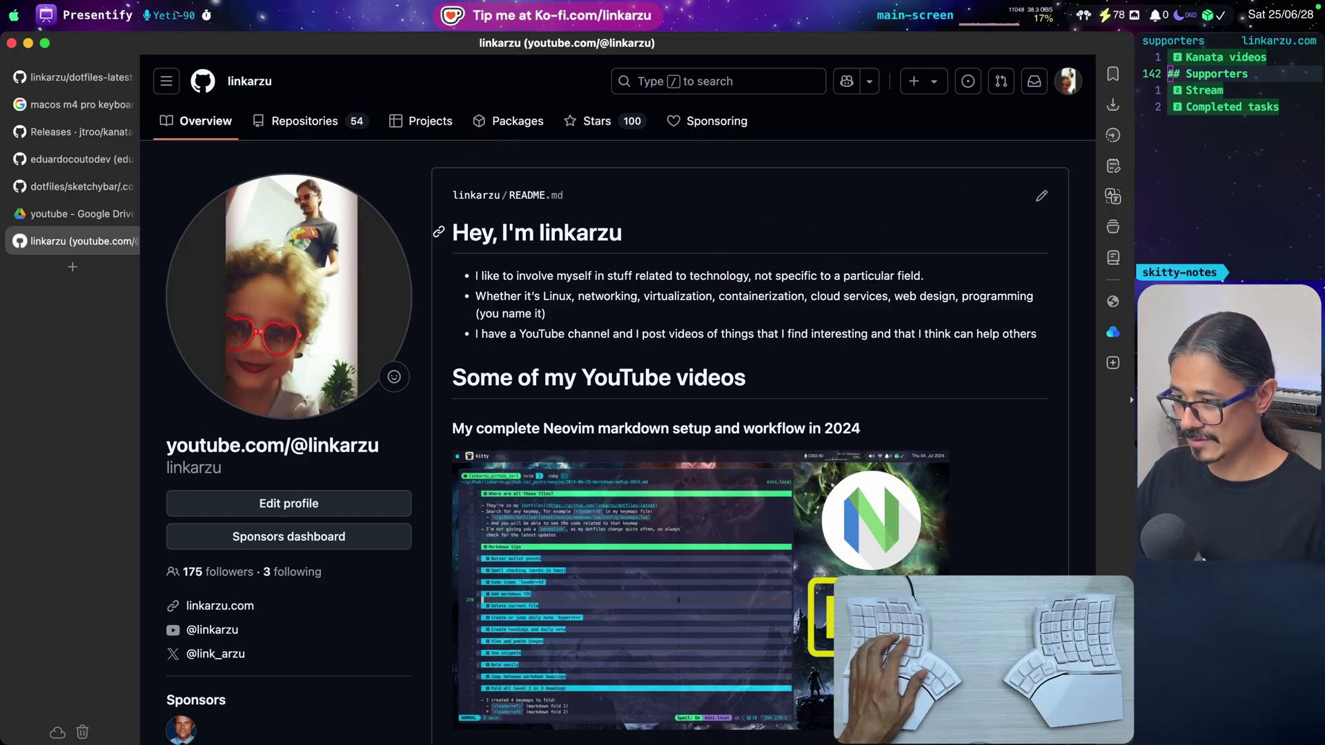
Start annotating again, draw a red arrow above the "Hey, I'm linkarzu" heading, and add the label "text" beside the heading.
{"action": "key", "text": "ctrl+alt+shift+super+d"}
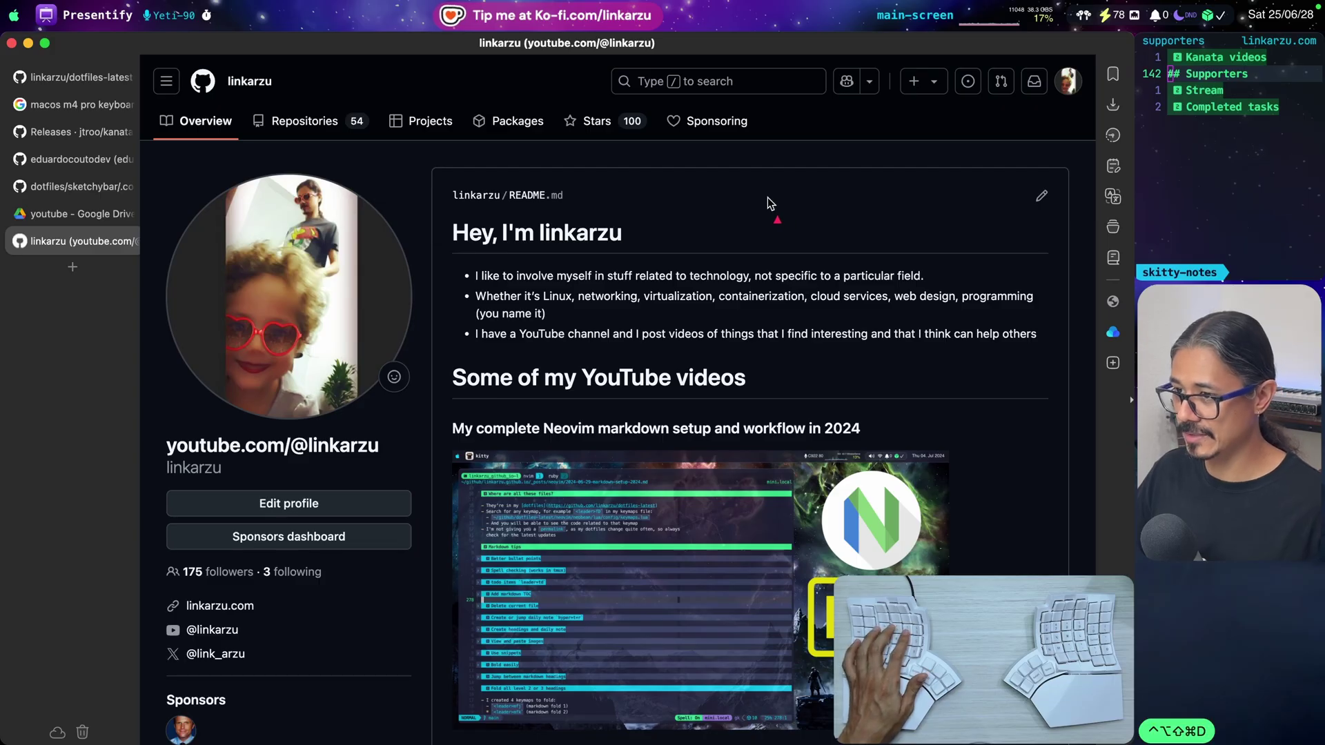
{"action": "left_click_drag", "start_coordinate": [602, 164], "coordinate": [837, 210]}
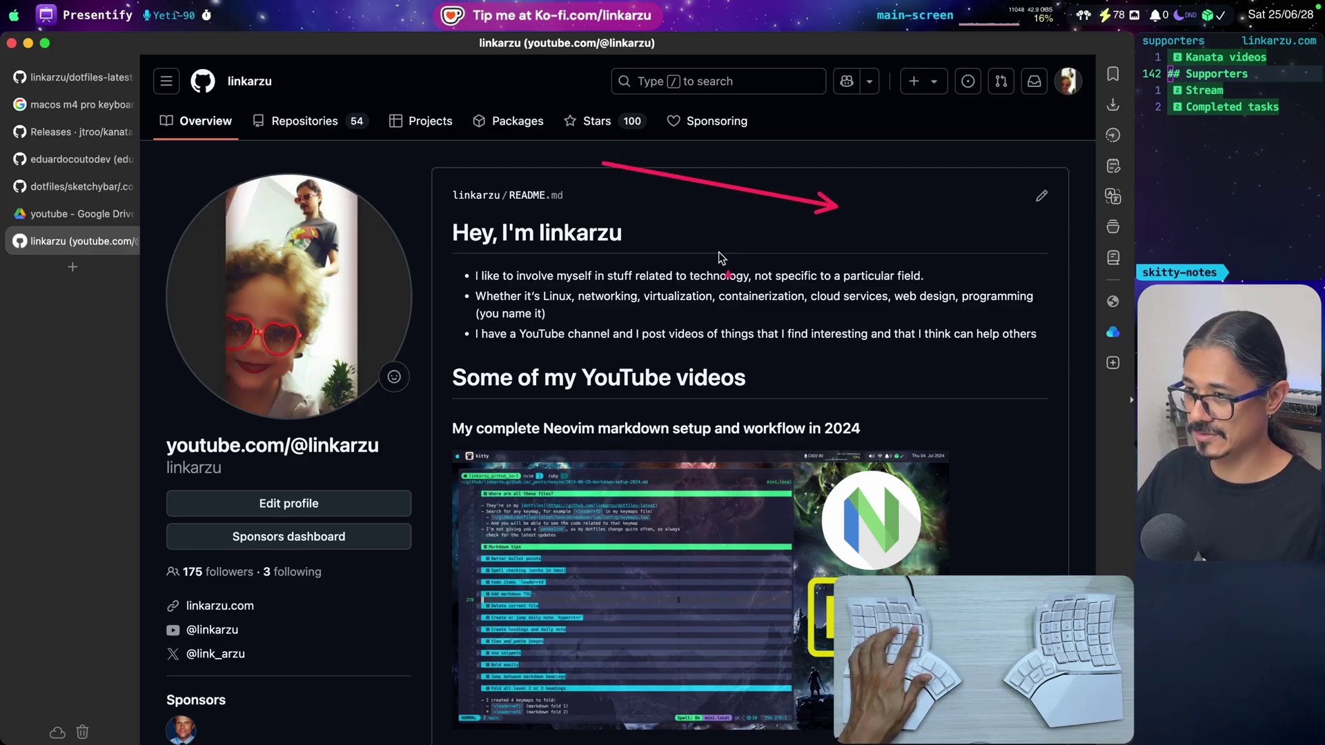
{"action": "left_click", "coordinate": [662, 238]}
{"action": "type", "text": "te"}
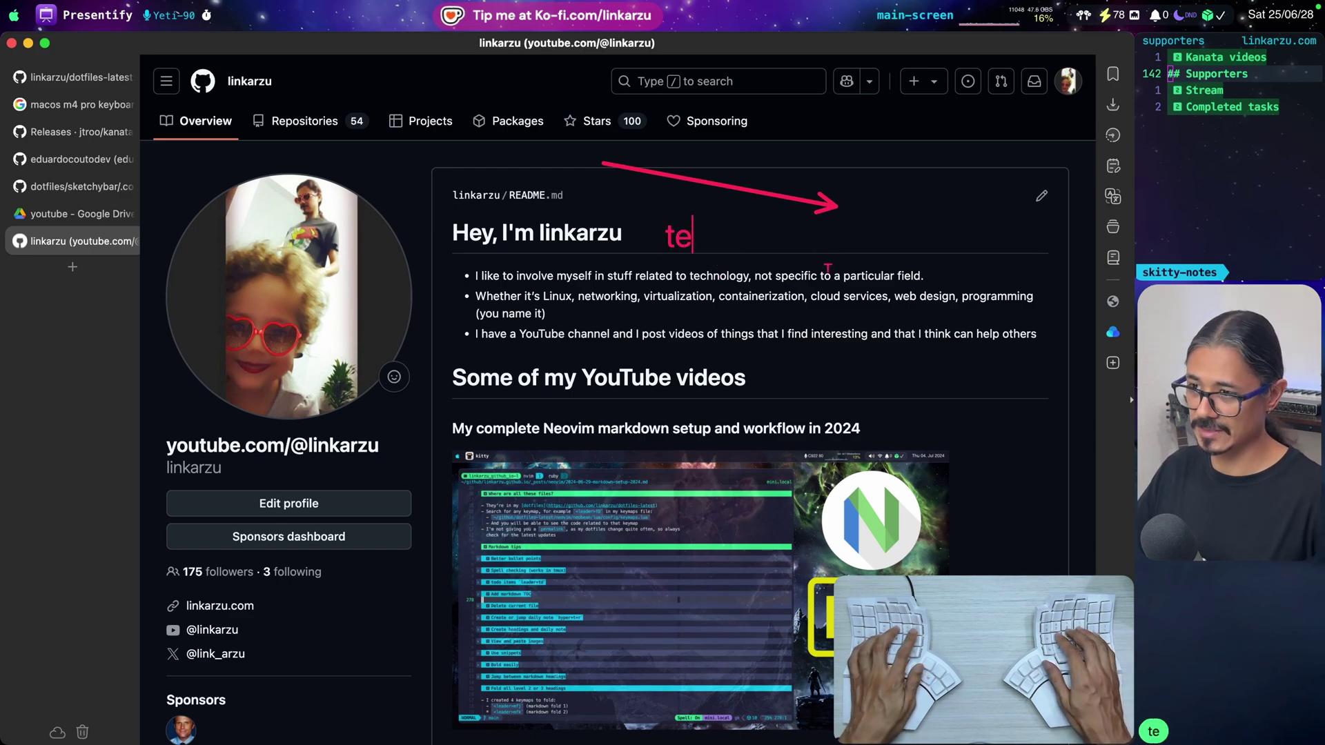
{"action": "type", "text": "xt"}
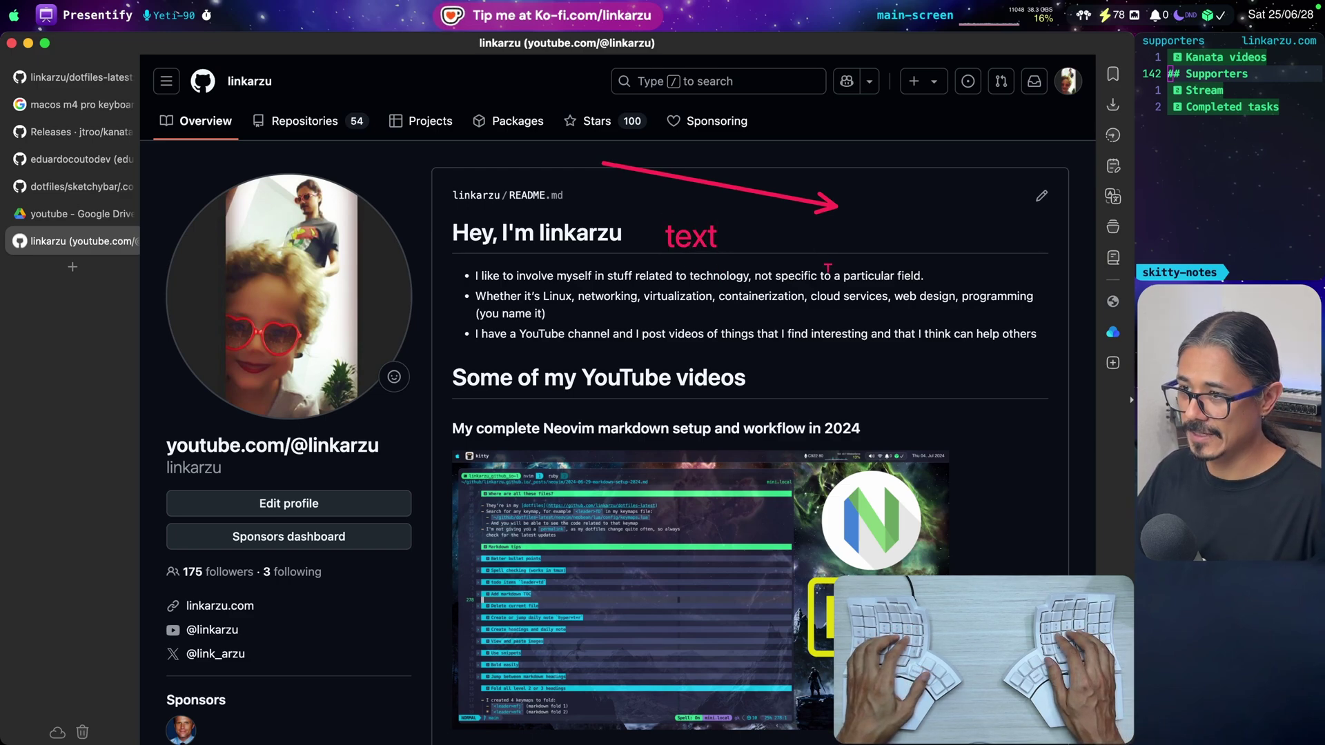
{"action": "key", "text": "Escape"}
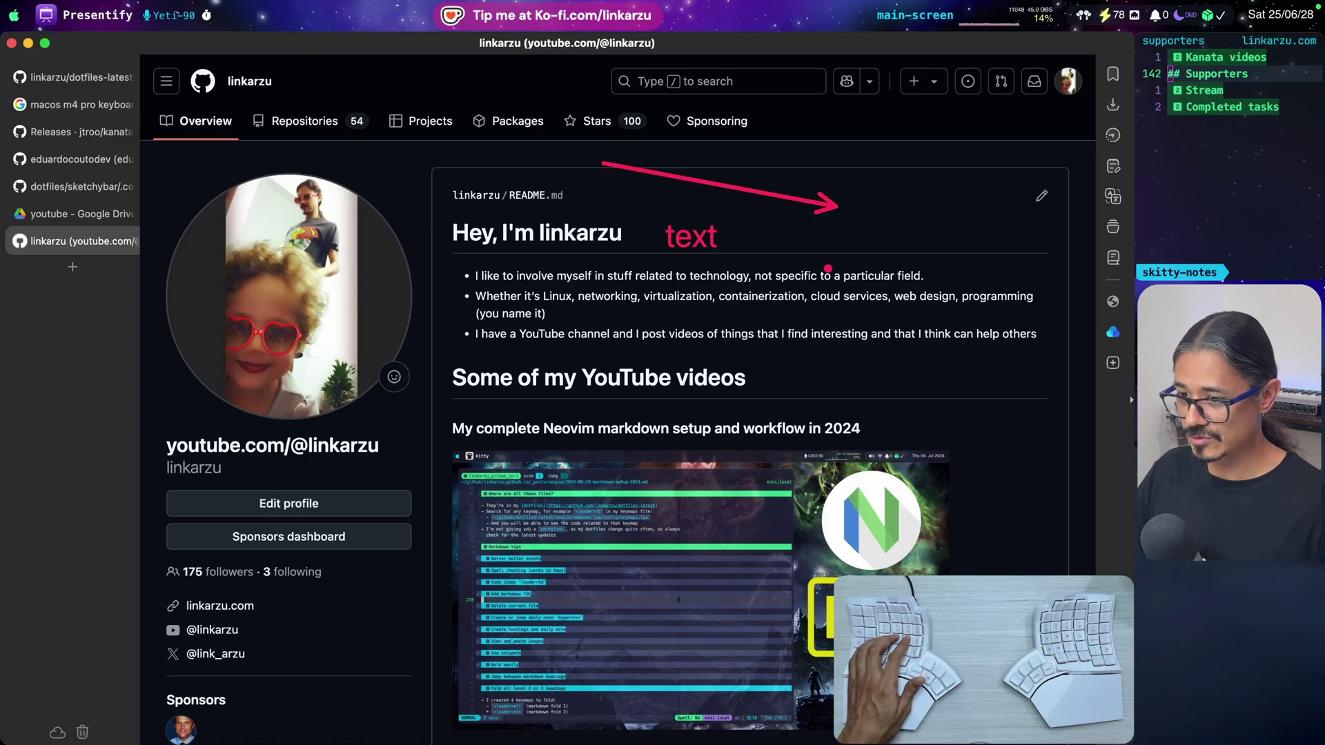
Draw a red ellipse over the right end of the first README bullets.
{"action": "key", "text": "c"}
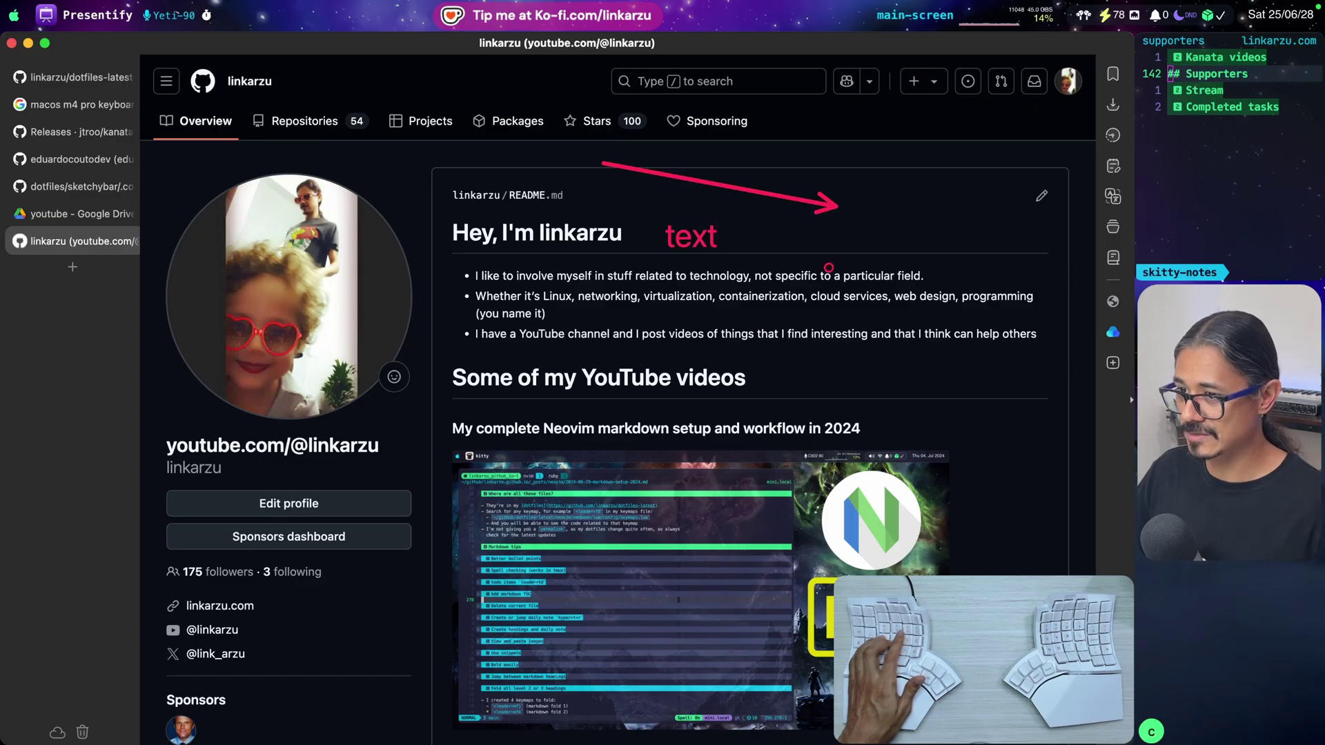
{"action": "left_click_drag", "start_coordinate": [896, 211], "coordinate": [1002, 302]}
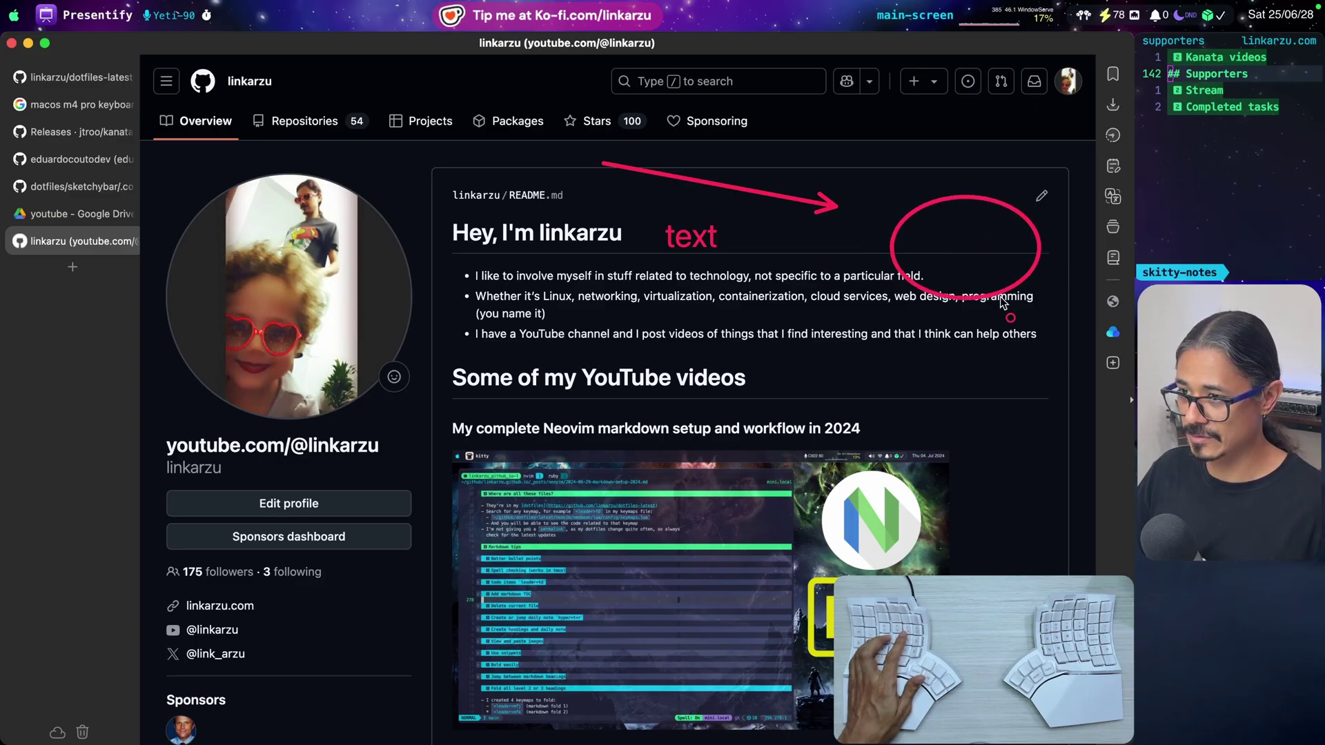
Turn on Touch Draw, draw a large red ellipse over the browser's tab list and profile picture, and dismiss all annotations.
{"action": "key", "text": "d"}
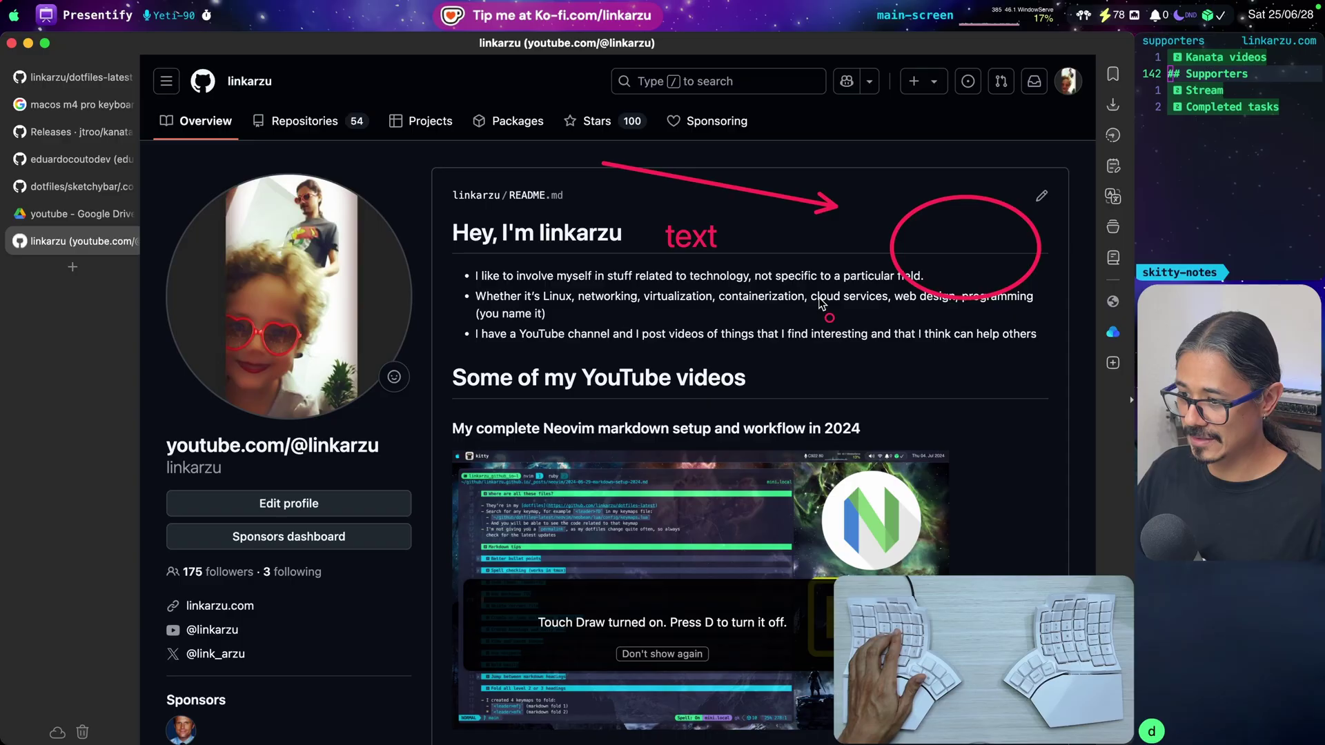
{"action": "mouse_move", "coordinate": [1, 1]}
{"action": "left_mouse_down"}
{"action": "mouse_move", "coordinate": [676, 585]}
{"action": "mouse_move", "coordinate": [601, 654]}
{"action": "mouse_move", "coordinate": [521, 387]}
{"action": "mouse_move", "coordinate": [452, 354]}
{"action": "left_mouse_up"}
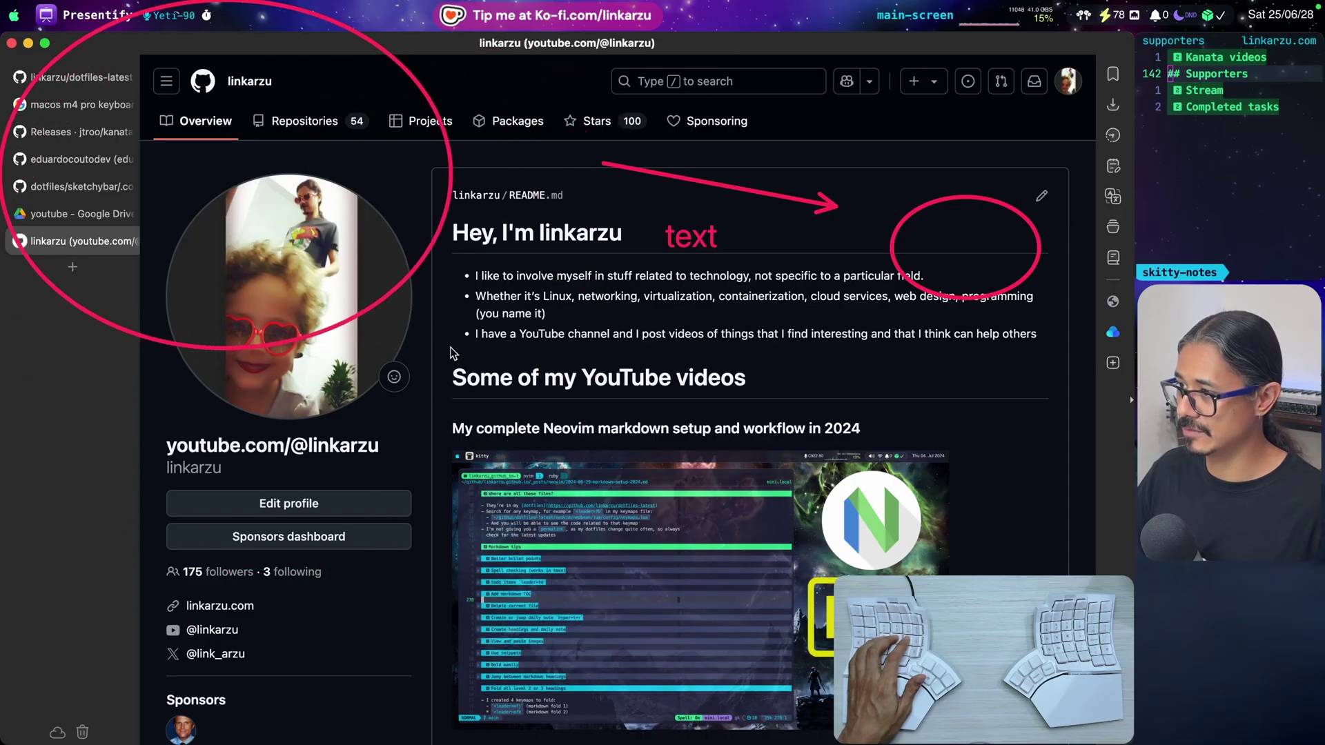
{"action": "key", "text": "Escape"}
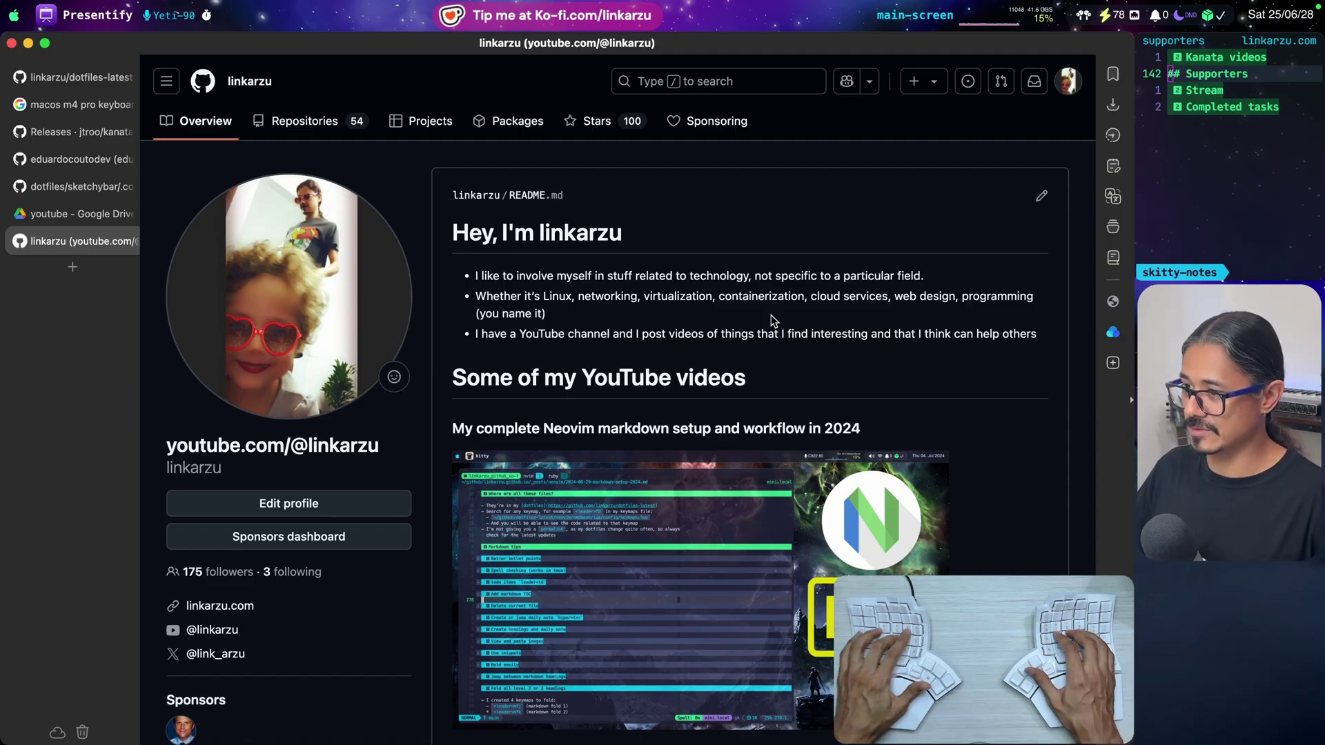
Switch from the browser to the Setapp favorites.
{"action": "key", "text": "super+Tab"}
{"action": "key", "text": "super+Tab"}
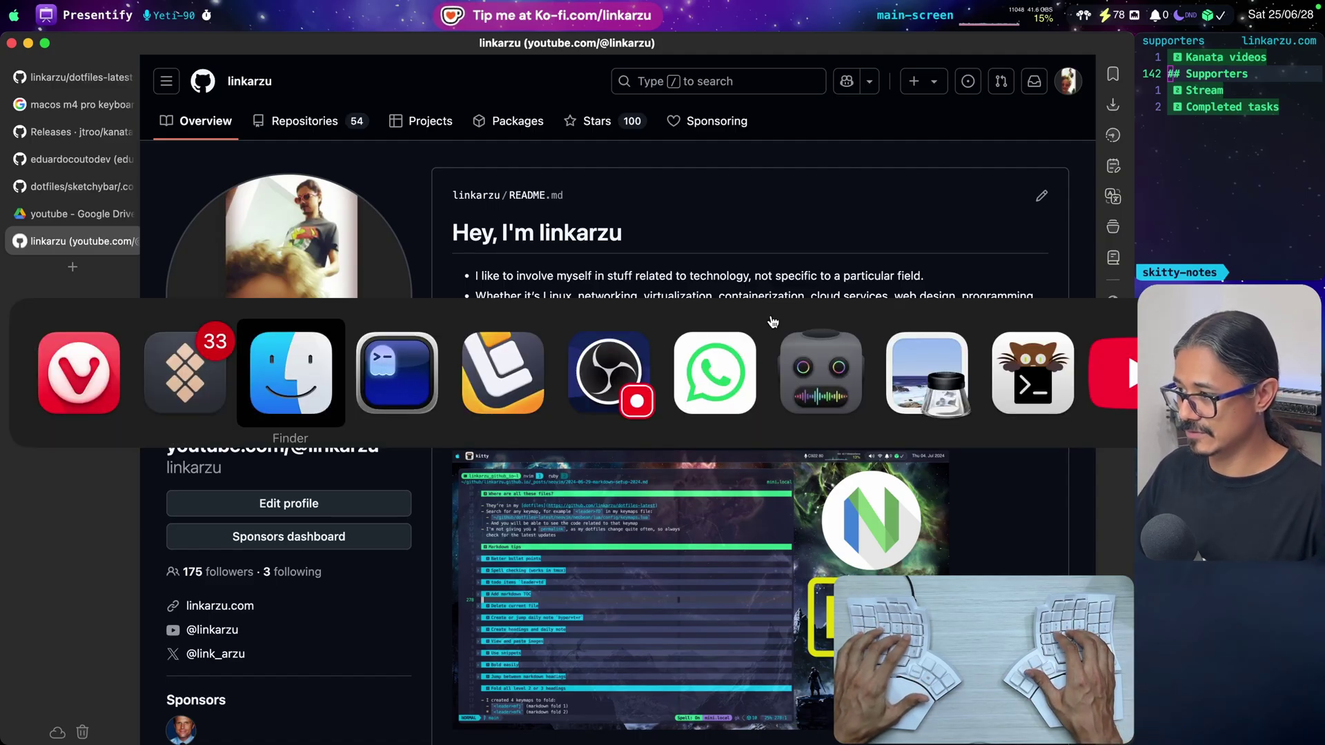
{"action": "key", "text": "shift+super+Tab"}
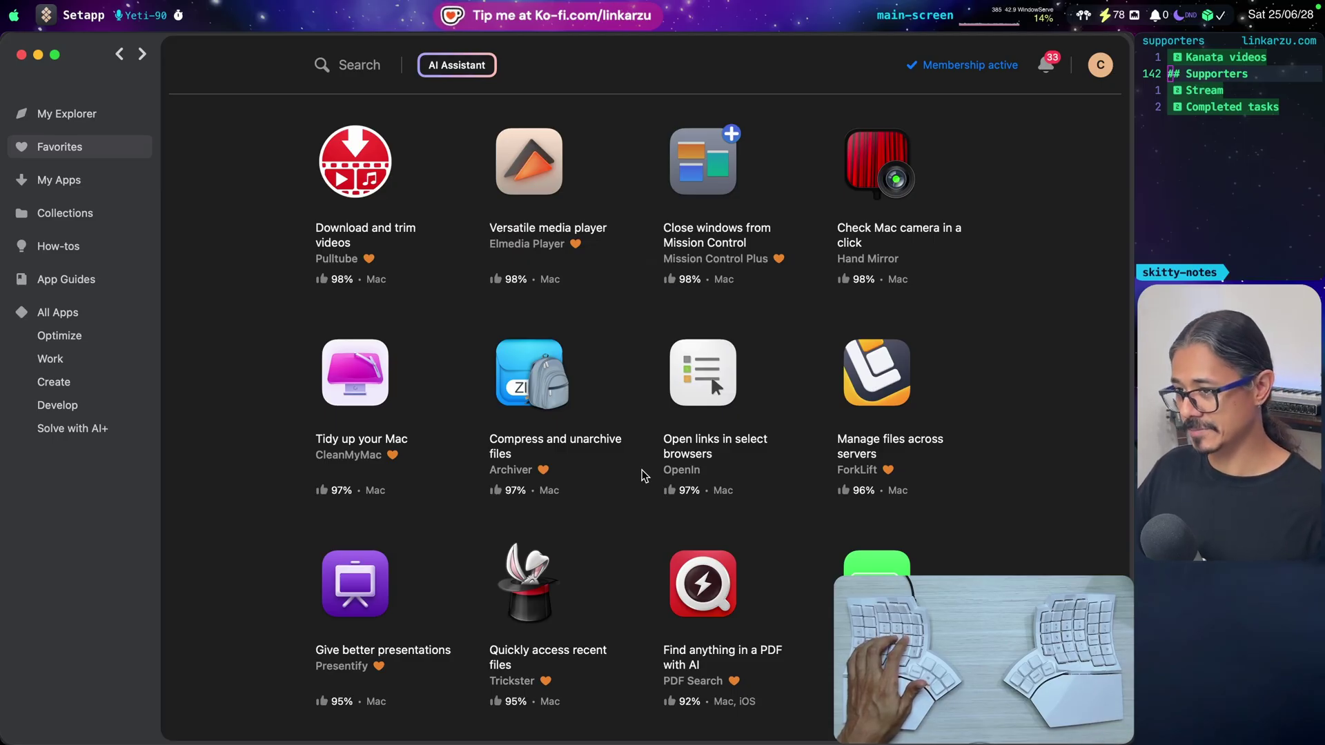
Bring up Trickster's recent downloads list over Setapp, move its window higher on the screen, and toggle its display.
{"action": "key", "text": "ctrl+s"}
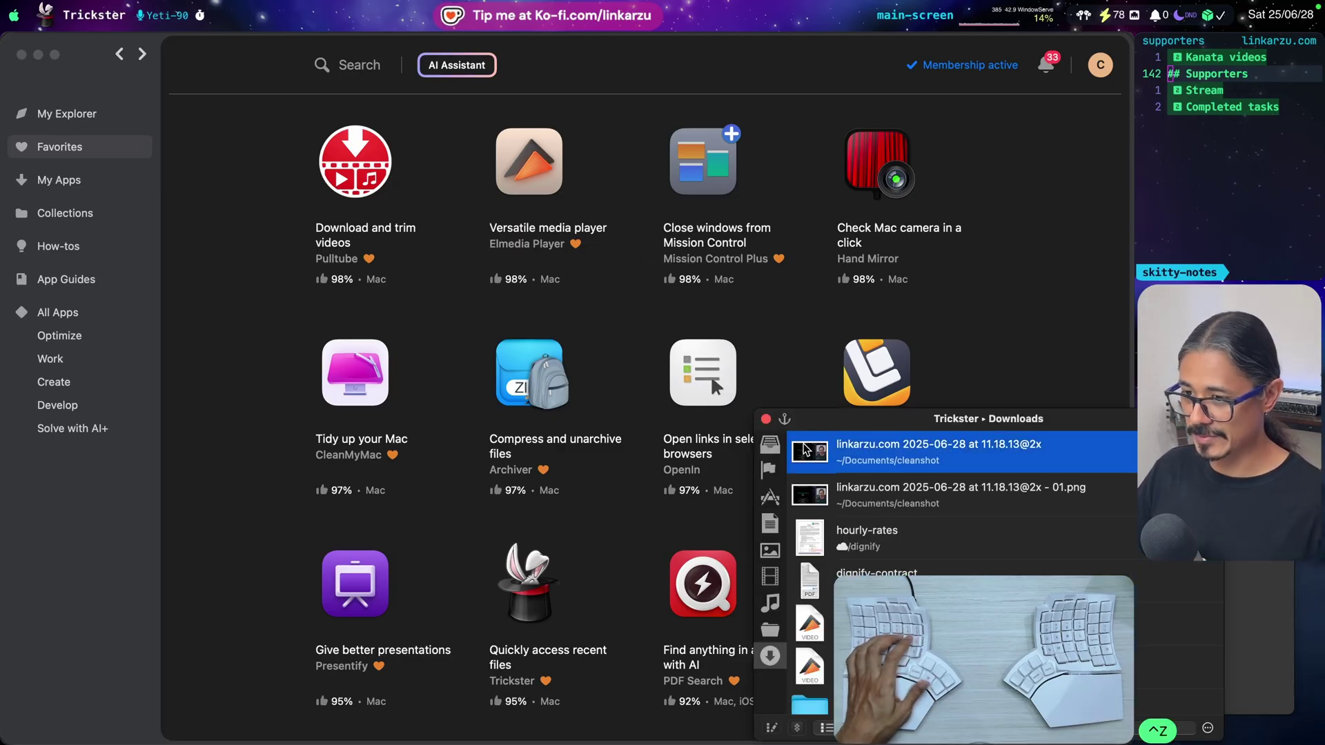
{"action": "left_click_drag", "start_coordinate": [918, 417], "coordinate": [835, 181]}
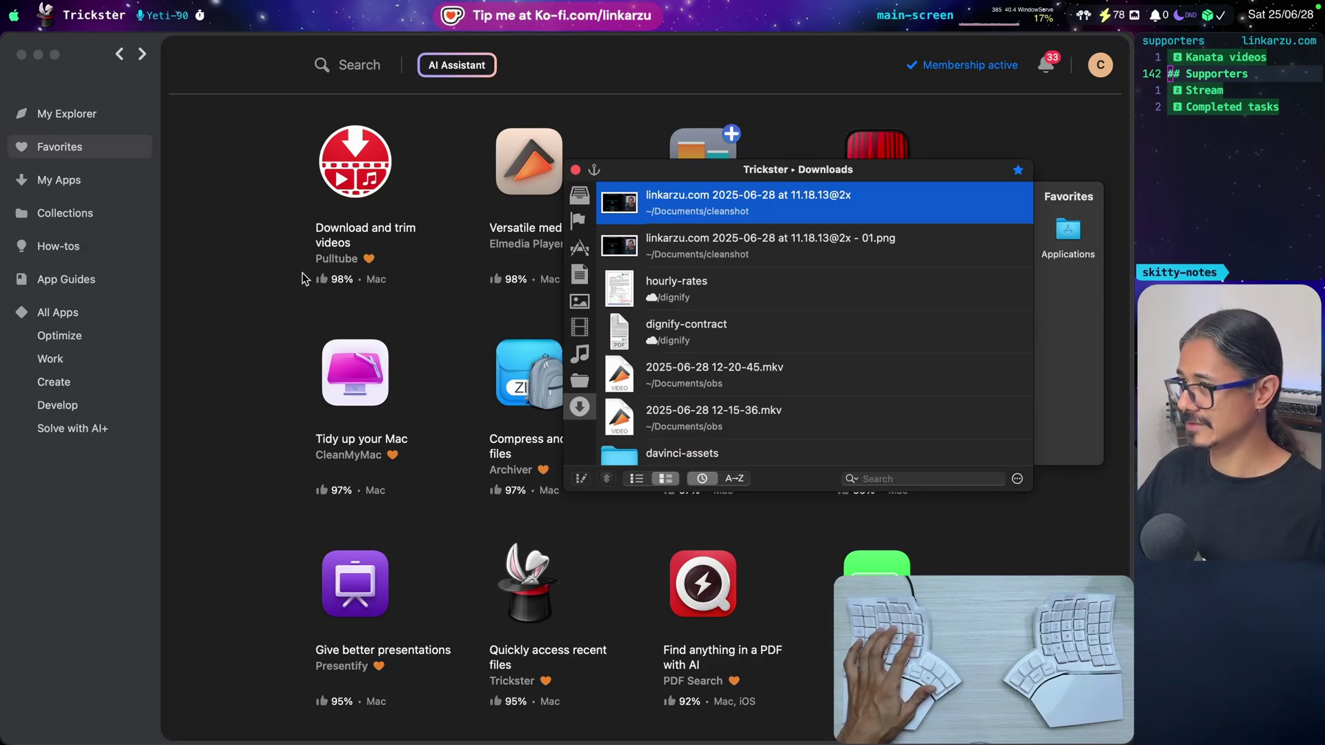
{"action": "key", "text": "Escape"}
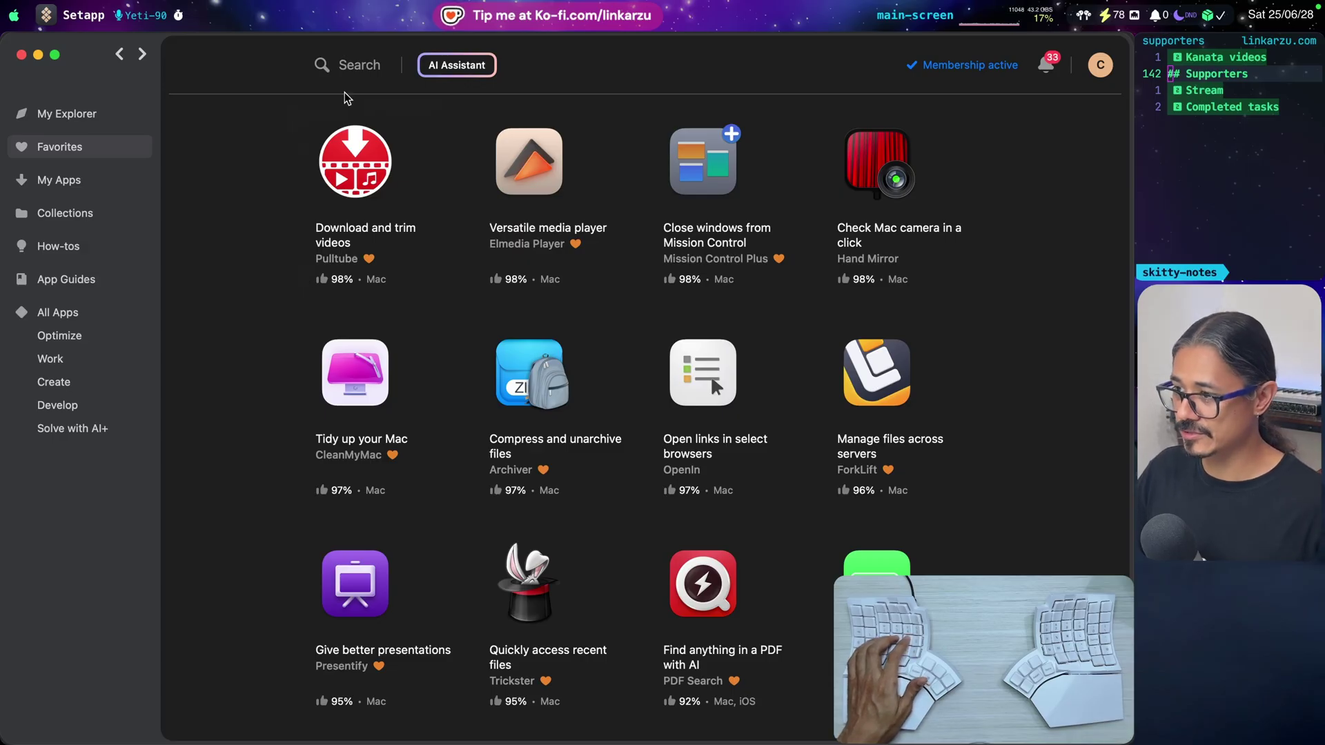
{"action": "key", "text": "ctrl+z"}
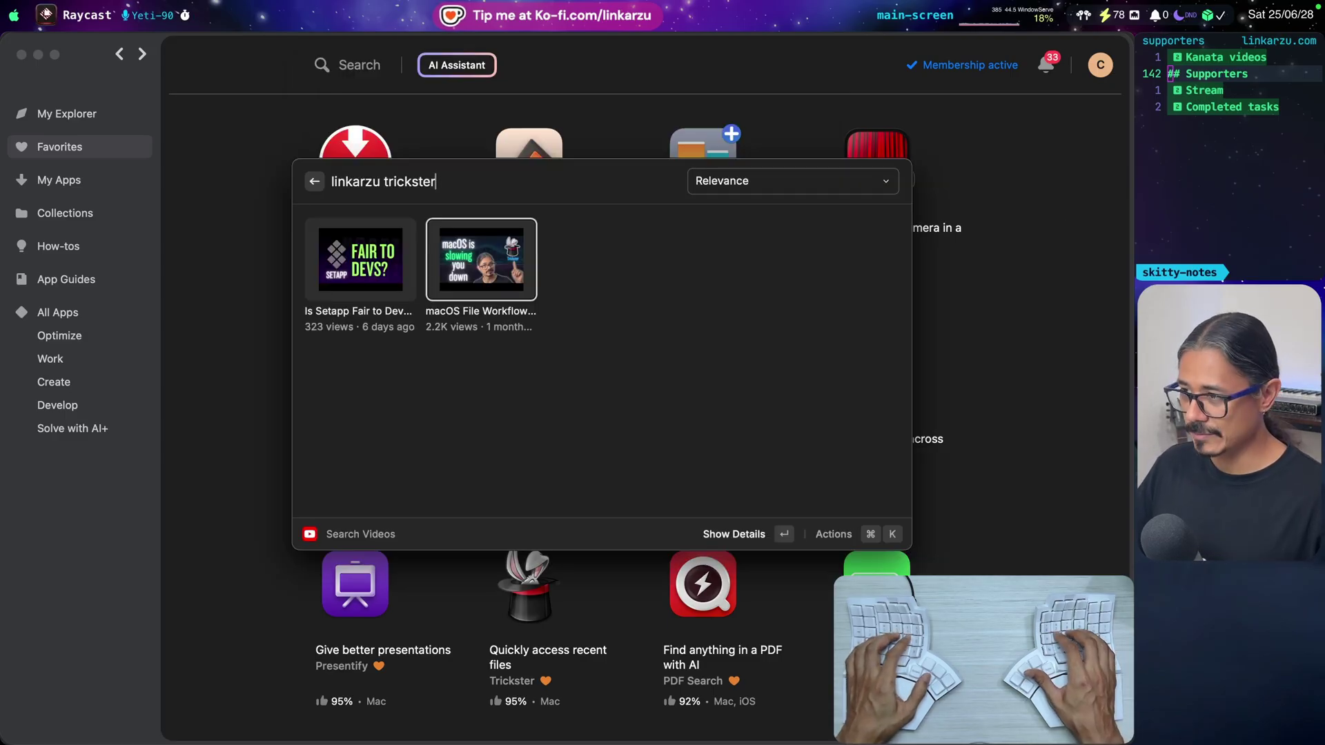
View the details of the video "macOS File Workflow Sucks... Until You Do This" in Raycast and close them.
{"action": "key", "text": "Return"}
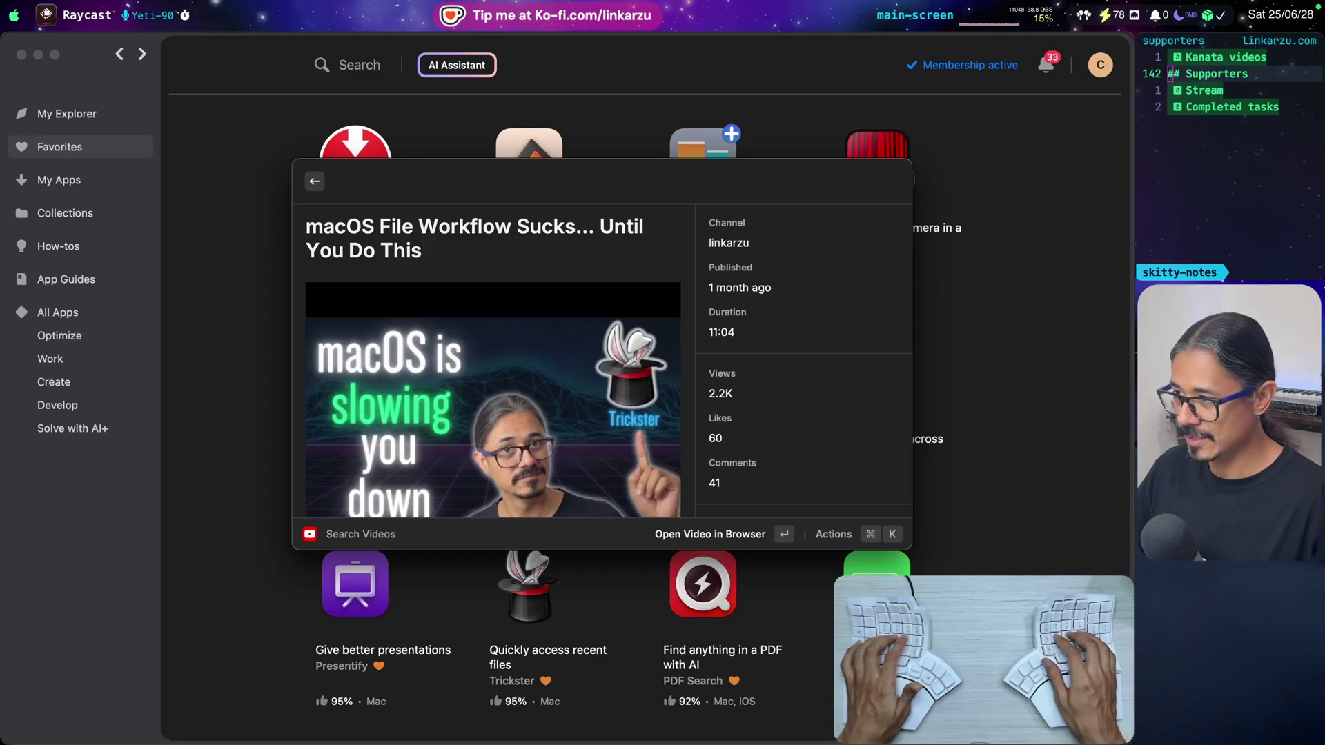
{"action": "key", "text": "Escape"}
Search videos in Raycast for "linkarzu trickster", view the details of "Is Setapp Fair to Devs?", and return to Setapp.
{"action": "key", "text": "alt+space"}
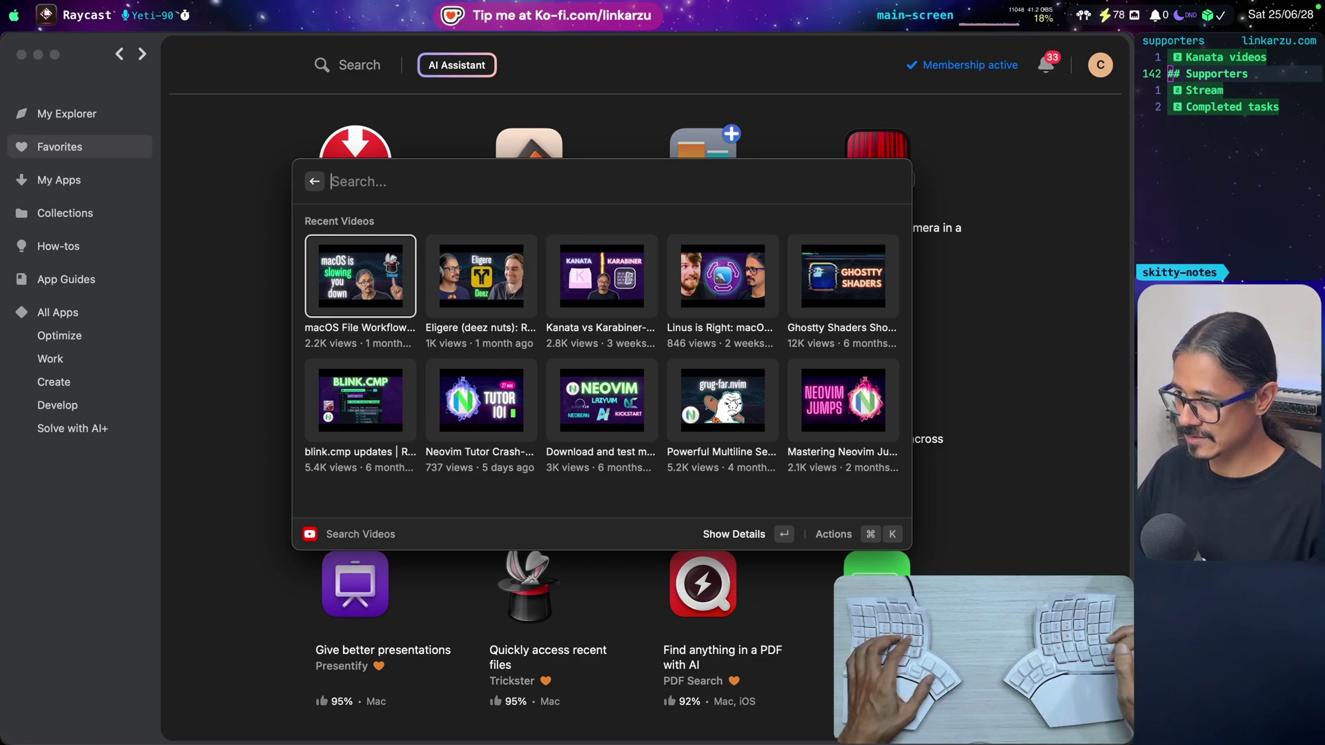
{"action": "type", "text": "linkarzu trickster"}
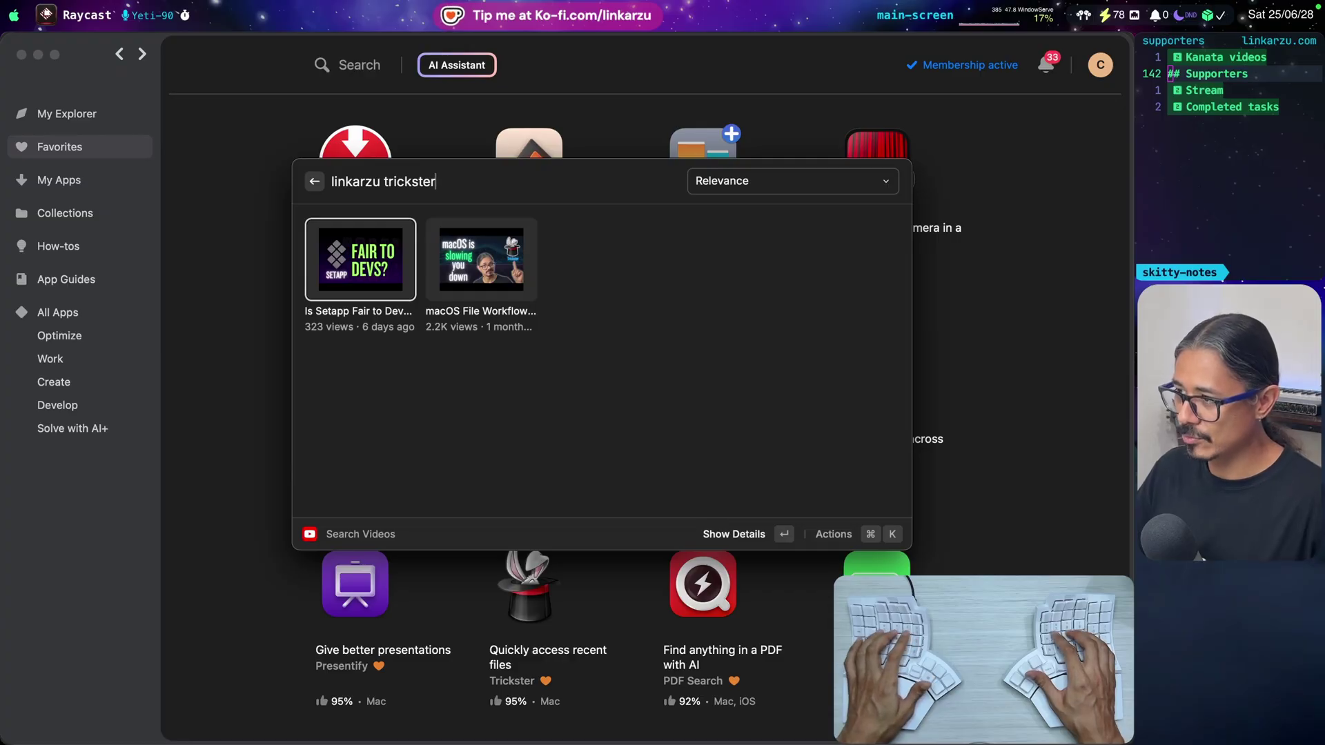
{"action": "key", "text": "Right"}
{"action": "key", "text": "Left"}
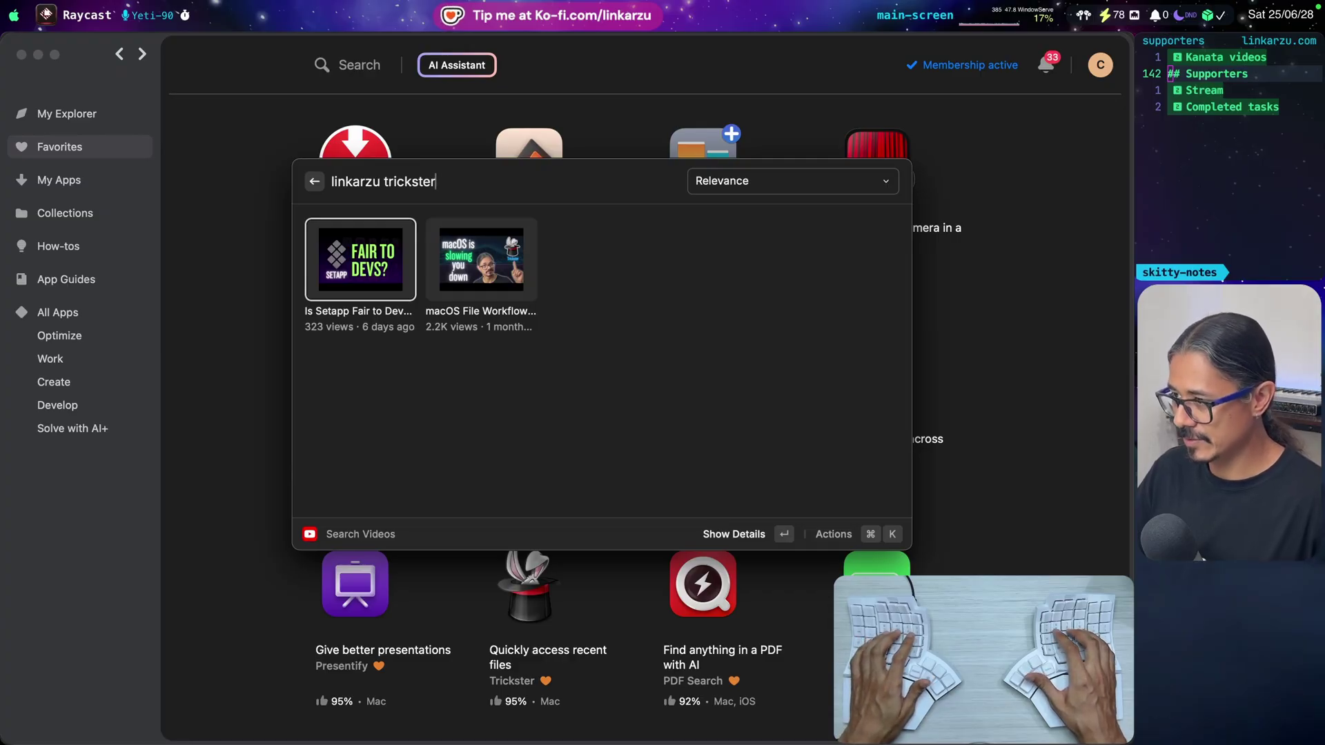
{"action": "key", "text": "Return"}
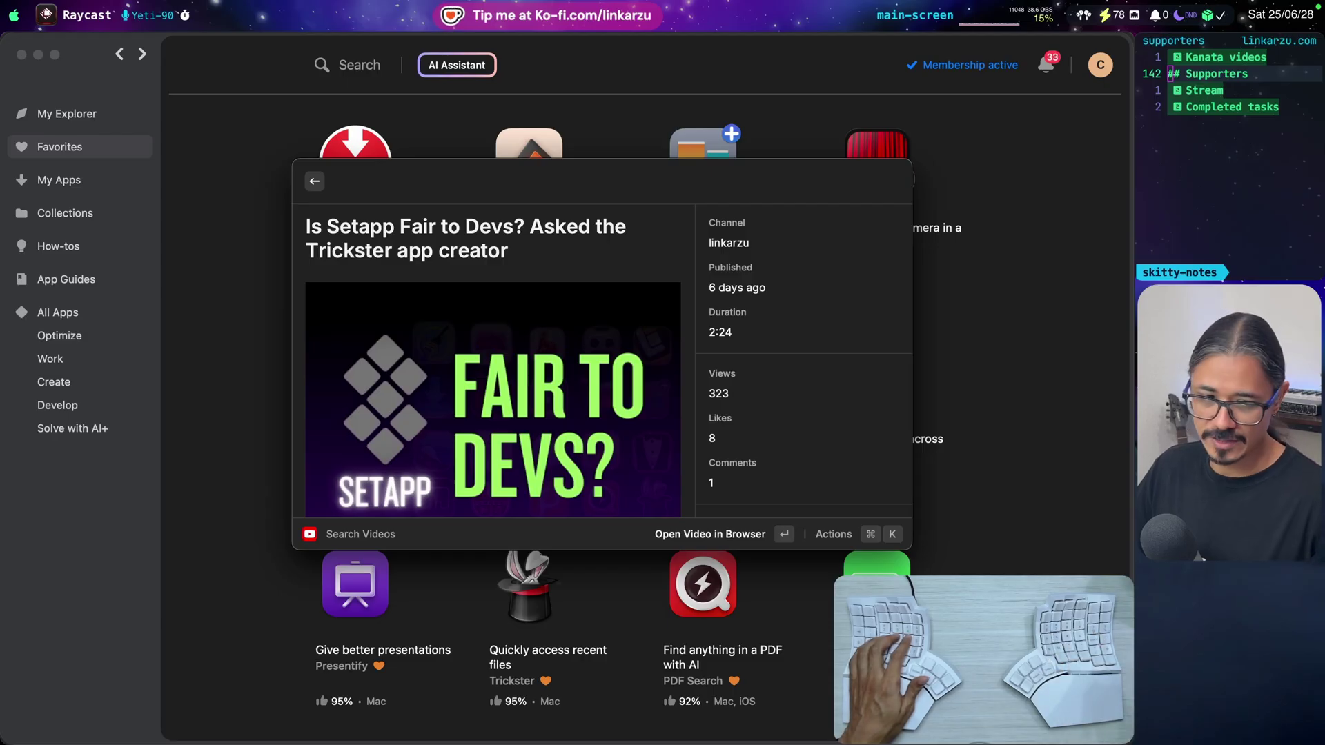
{"action": "key", "text": "Escape"}
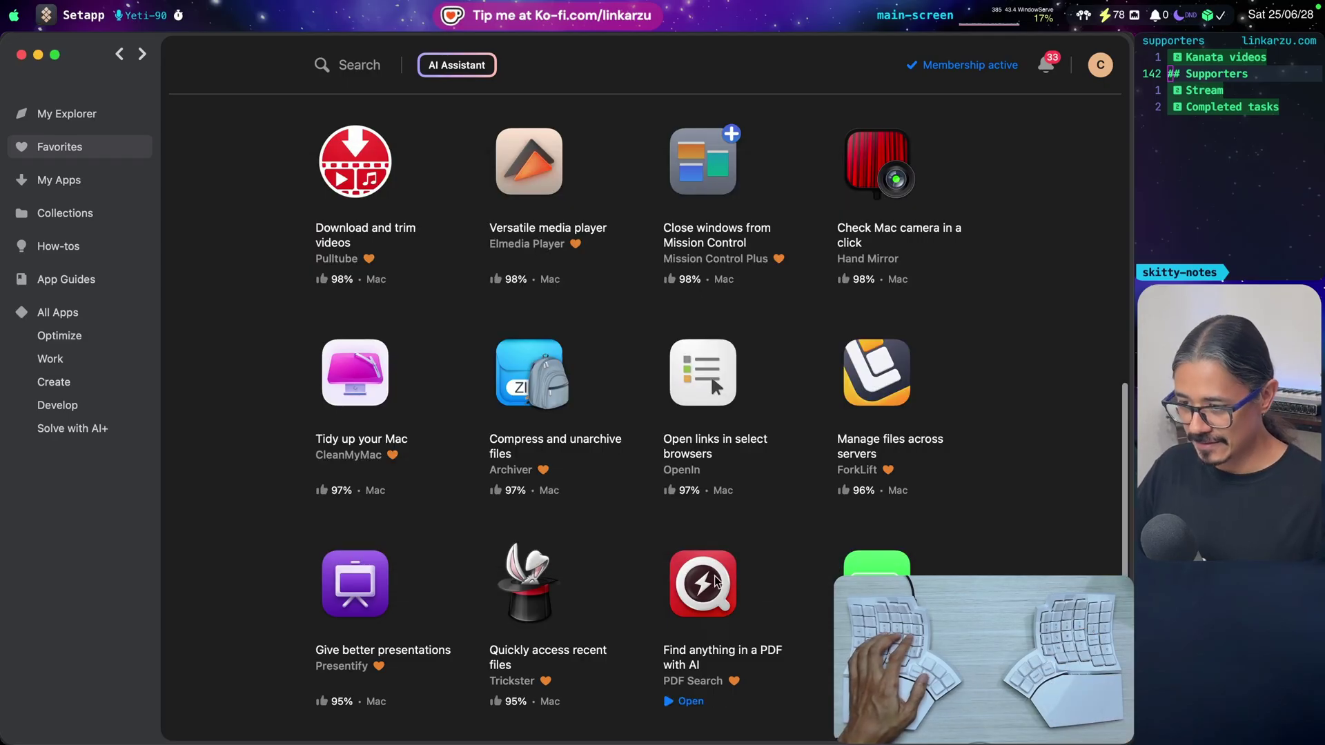